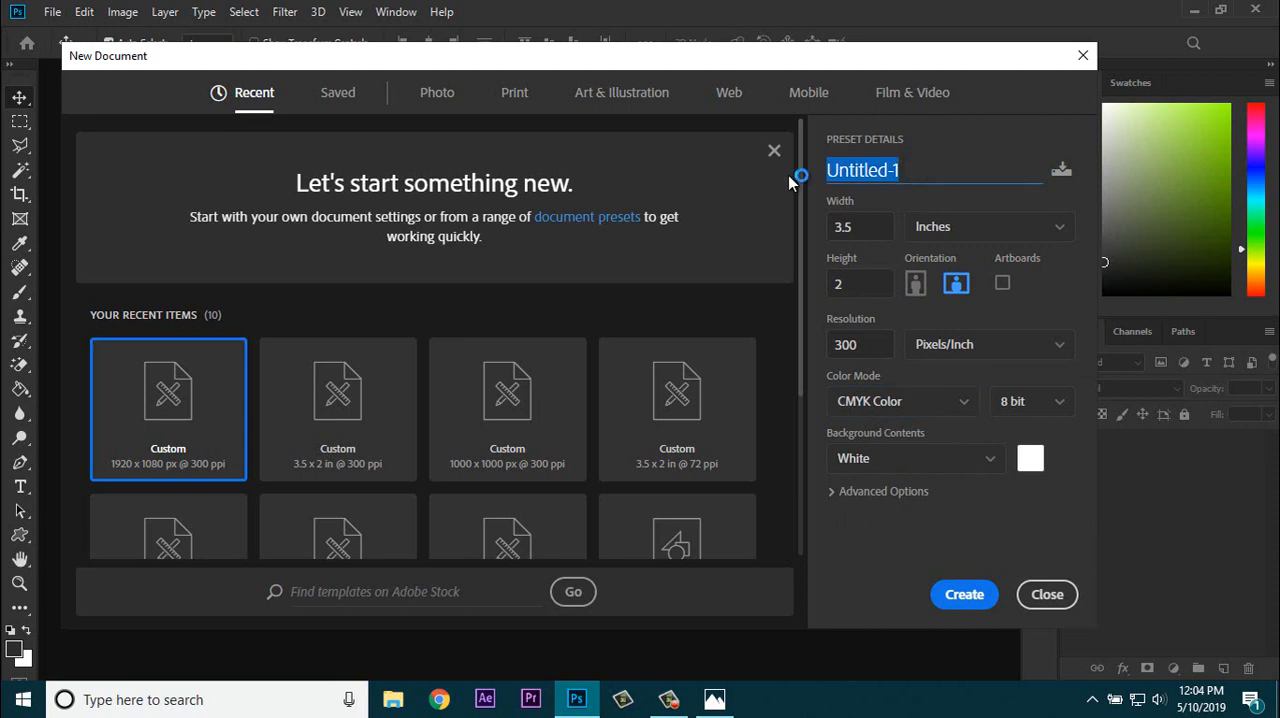
Step: Create a new 3.5 x 2 inch, 300 ppi CMYK document named Business Card
{"action": "type", "text": "Busiene"}
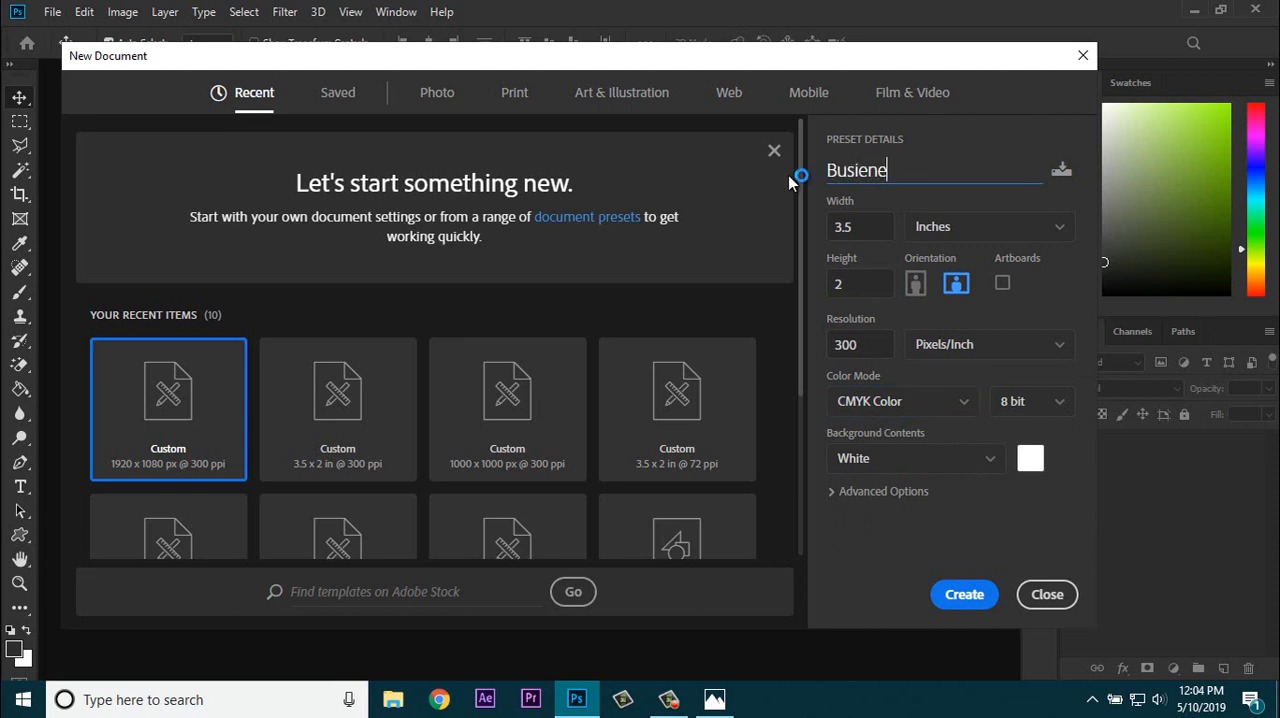
{"action": "key", "text": "BackSpace"}
{"action": "key", "text": "BackSpace"}
{"action": "type", "text": "ness X"}
{"action": "key", "text": "BackSpace"}
{"action": "type", "text": "Card"}
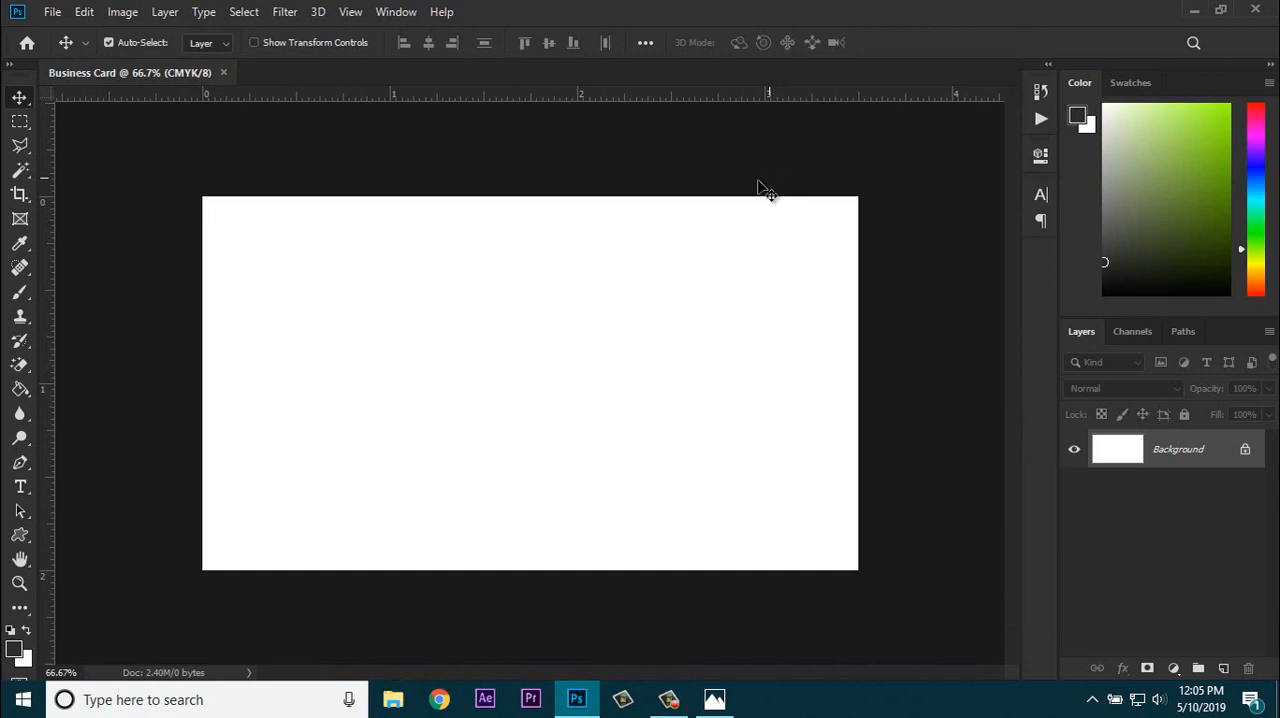
Step: Select a full-height strip about 1.2 inches wide along the card's left edge and add a new layer for it
{"action": "left_click", "coordinate": [17, 124]}
{"action": "left_click_drag", "start_coordinate": [203, 197], "coordinate": [430, 595]}
{"action": "key", "text": "ctrl+semicolon"}
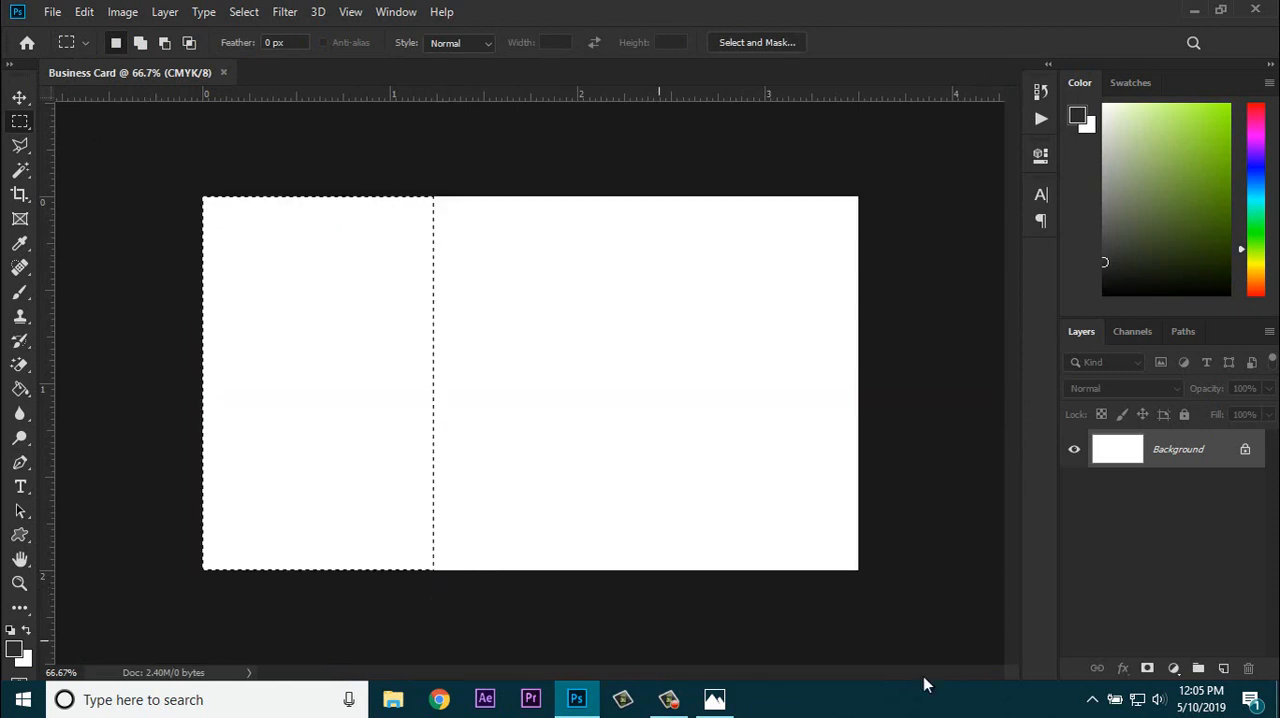
{"action": "left_click", "coordinate": [1223, 668]}
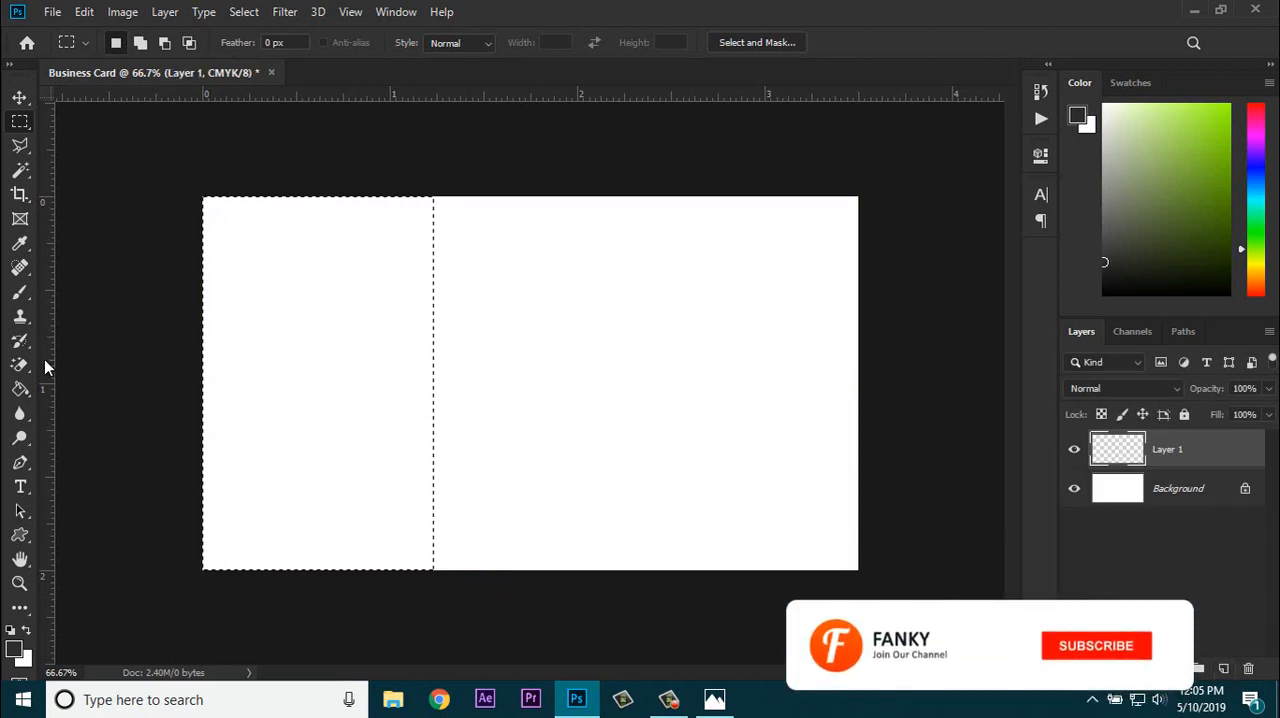
Step: Fill the left strip with the Paint Bucket and set the foreground color to dark gray #313131
{"action": "left_click", "coordinate": [20, 389]}
{"action": "left_click", "coordinate": [309, 420]}
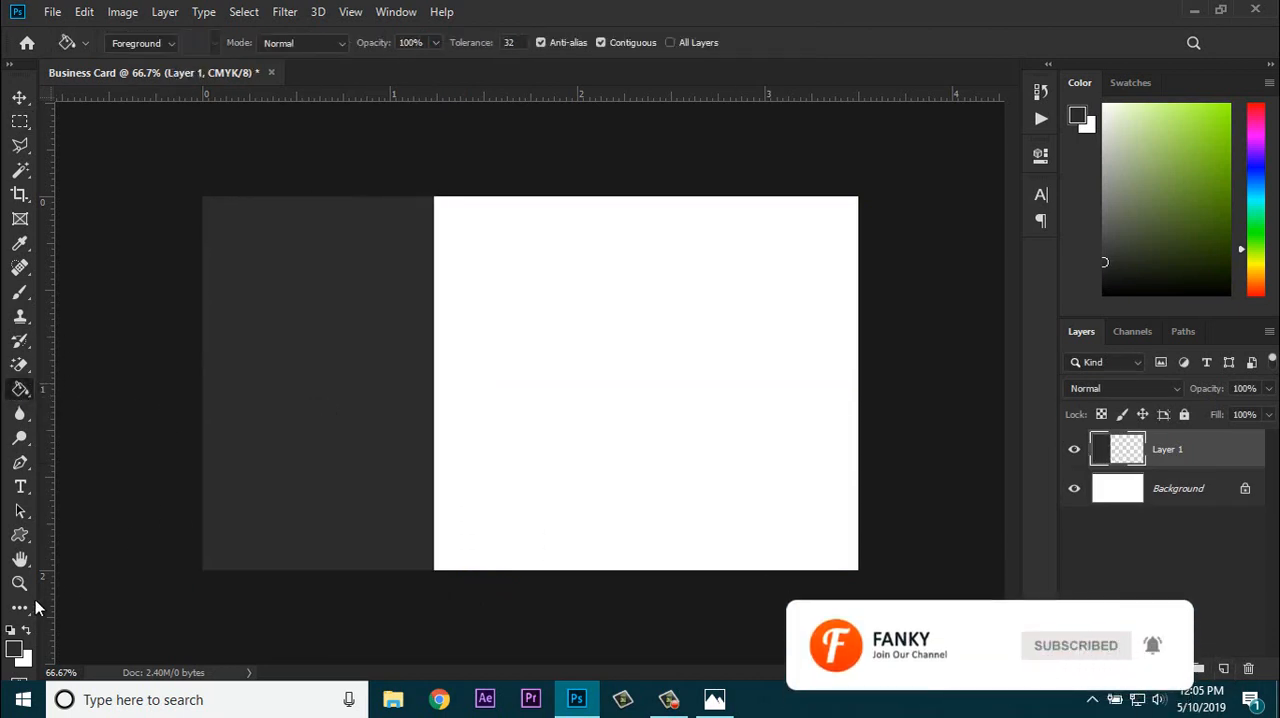
{"action": "left_click", "coordinate": [14, 650]}
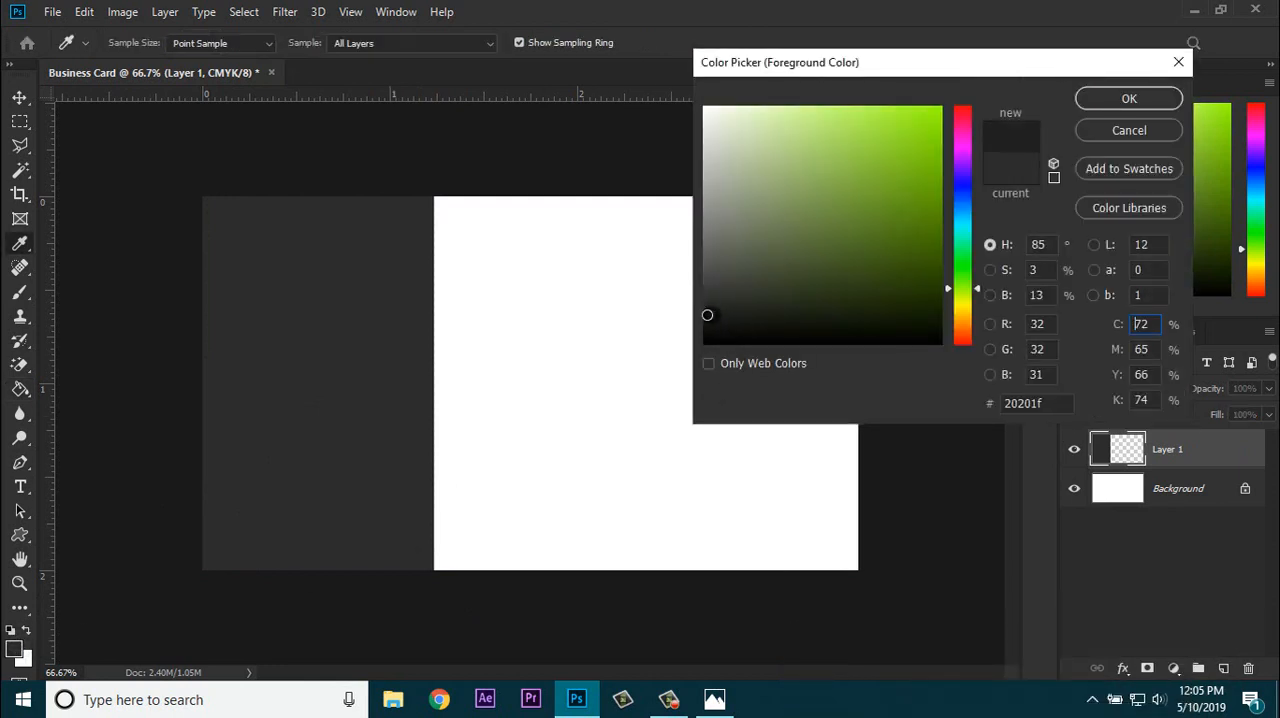
{"action": "left_click", "coordinate": [1122, 97]}
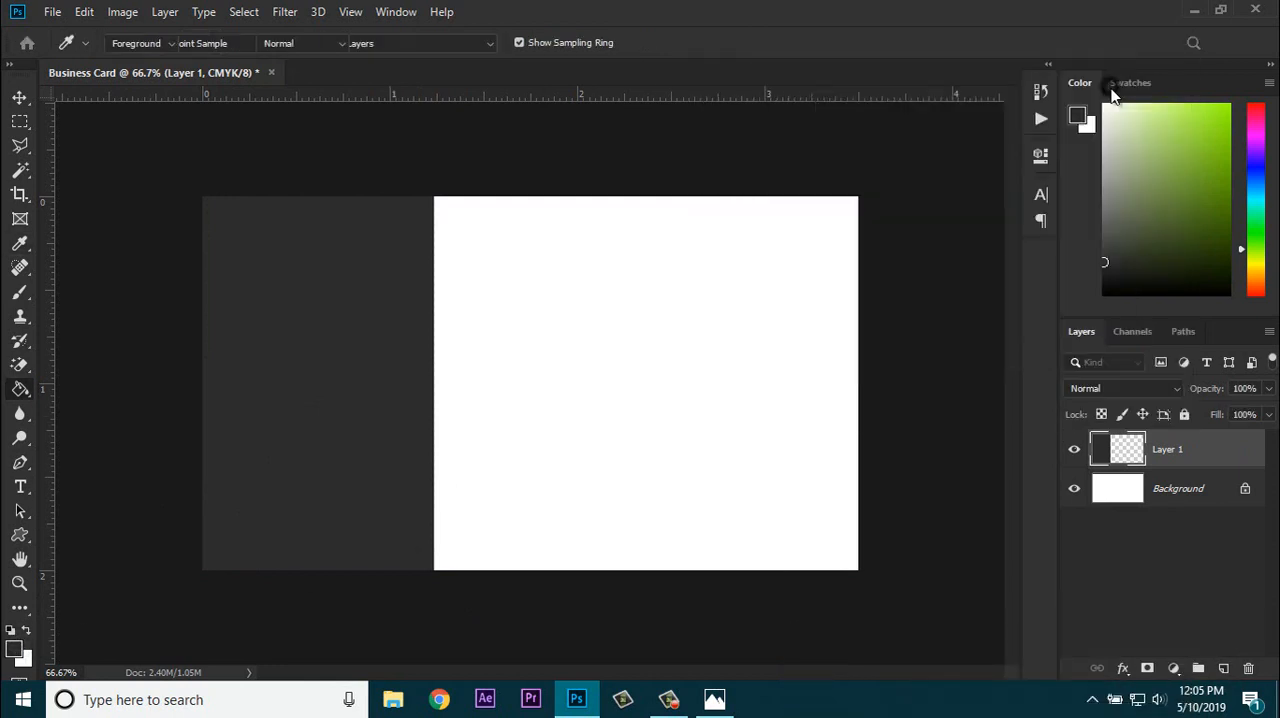
Step: Duplicate the dark strip's layer, then rename the lower layer Blue and the upper copy Dark
{"action": "left_click", "coordinate": [20, 100]}
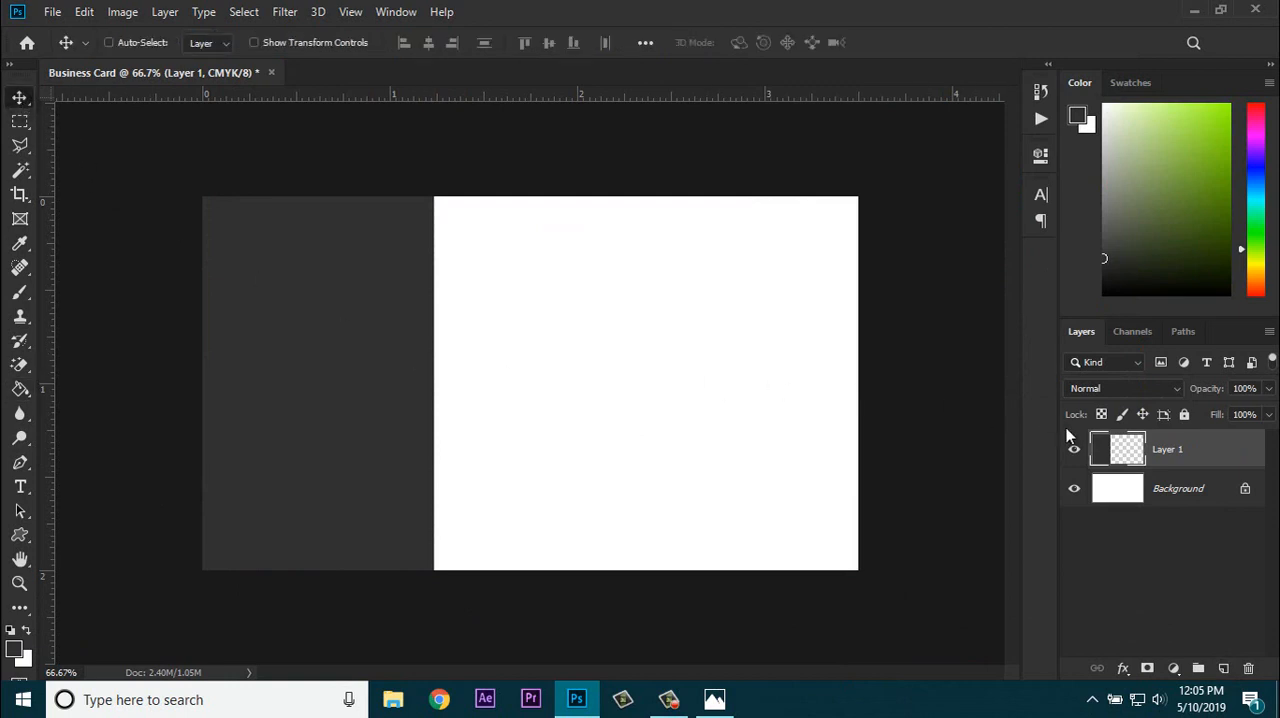
{"action": "key", "text": "ctrl+j"}
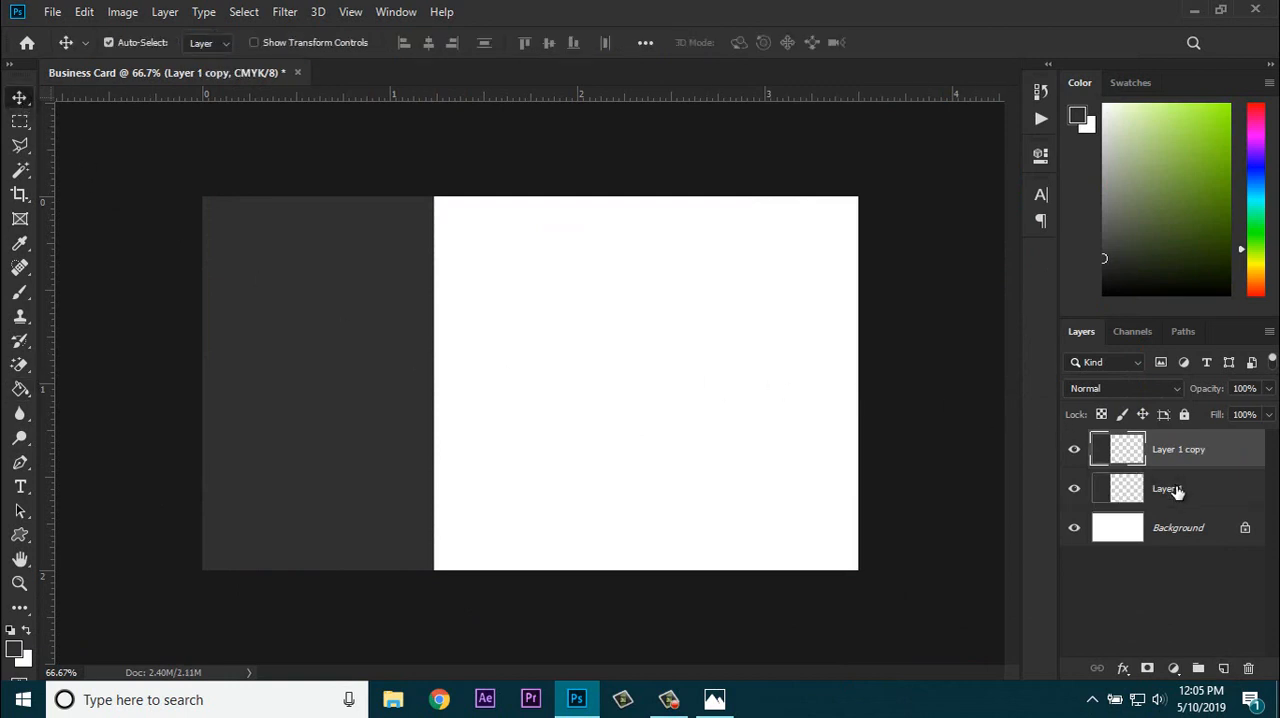
{"action": "double_click", "coordinate": [1170, 490]}
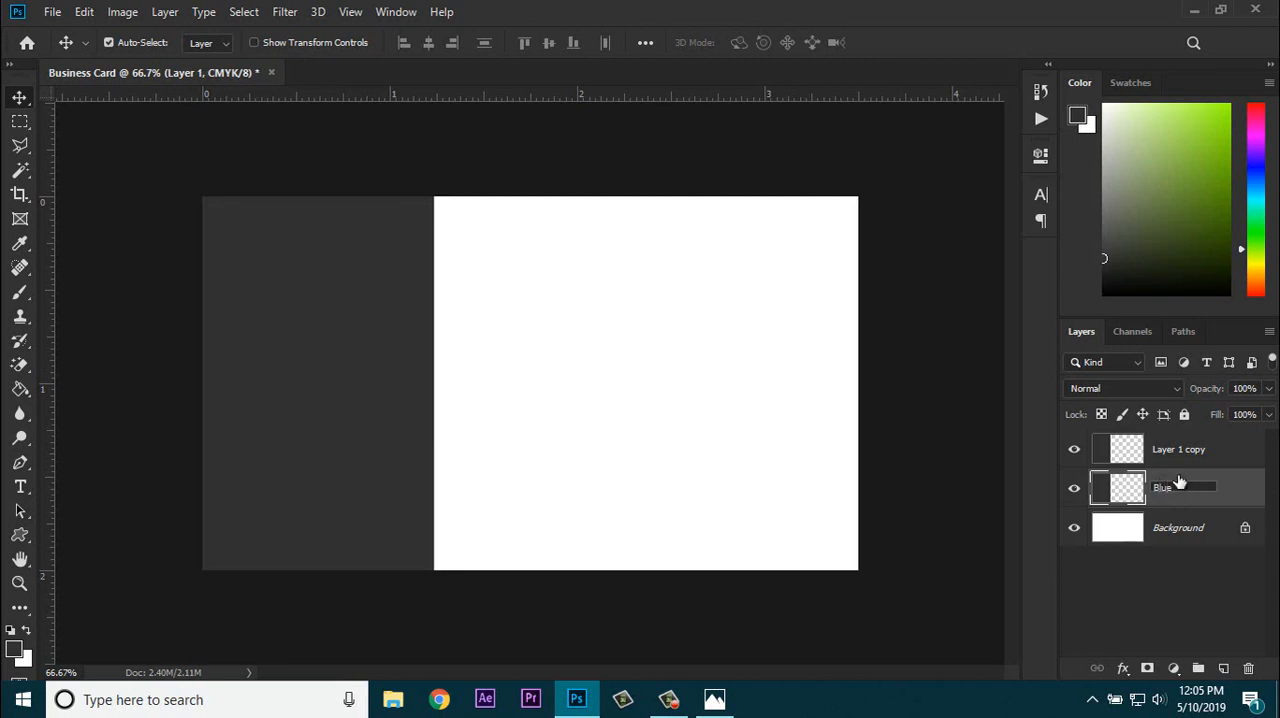
{"action": "double_click", "coordinate": [1169, 450]}
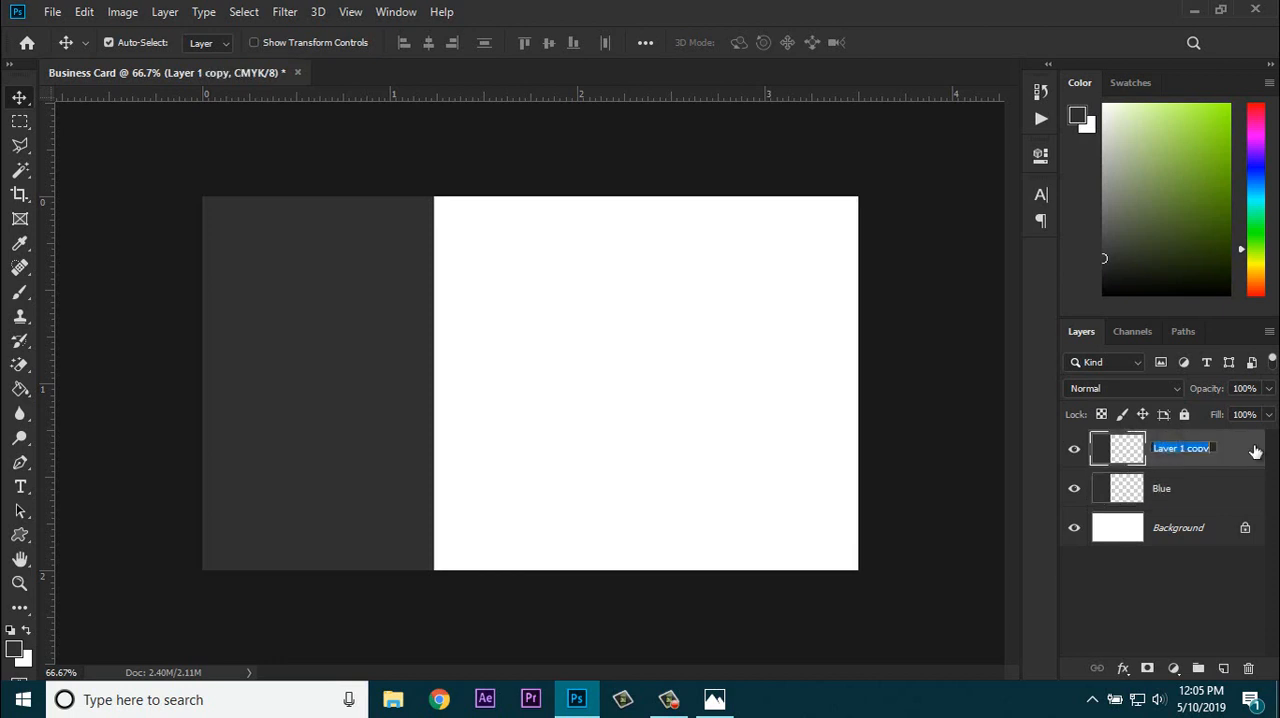
{"action": "type", "text": "Dark"}
{"action": "key", "text": "Return"}
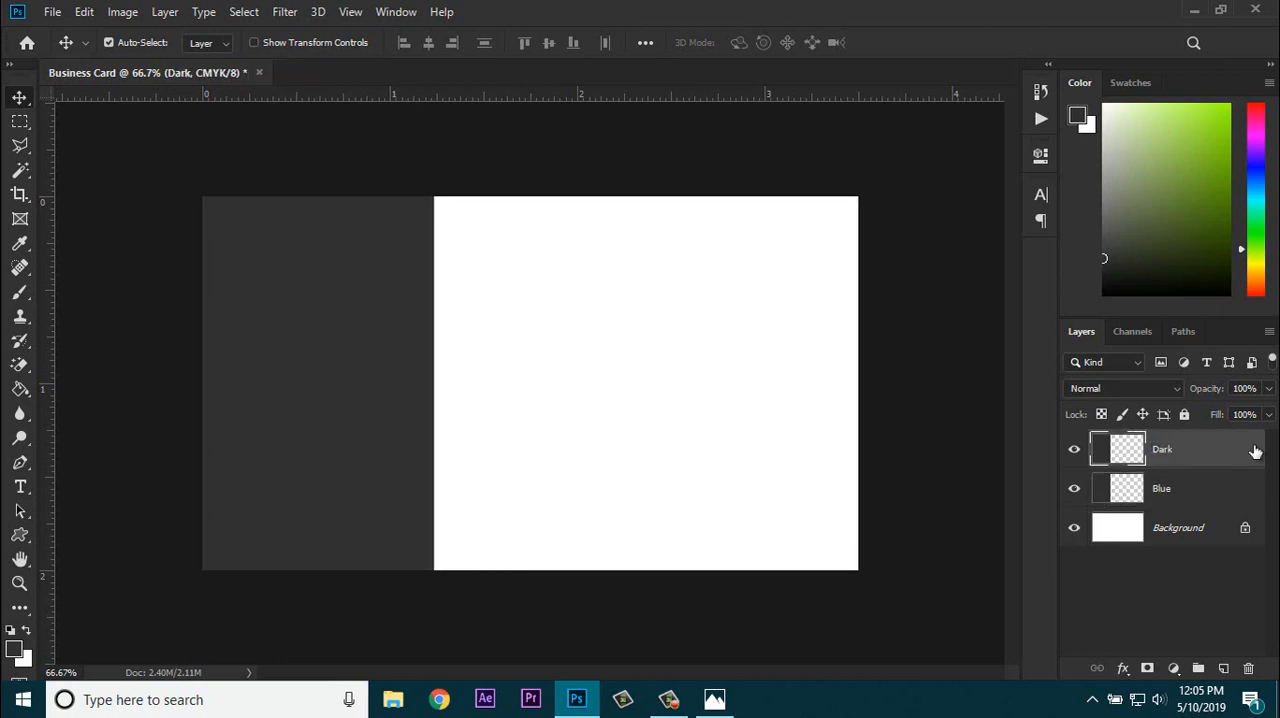
Step: Load the Blue layer's strip as a selection and fill it with bright blue #00aeff
{"action": "left_click", "coordinate": [1183, 488]}
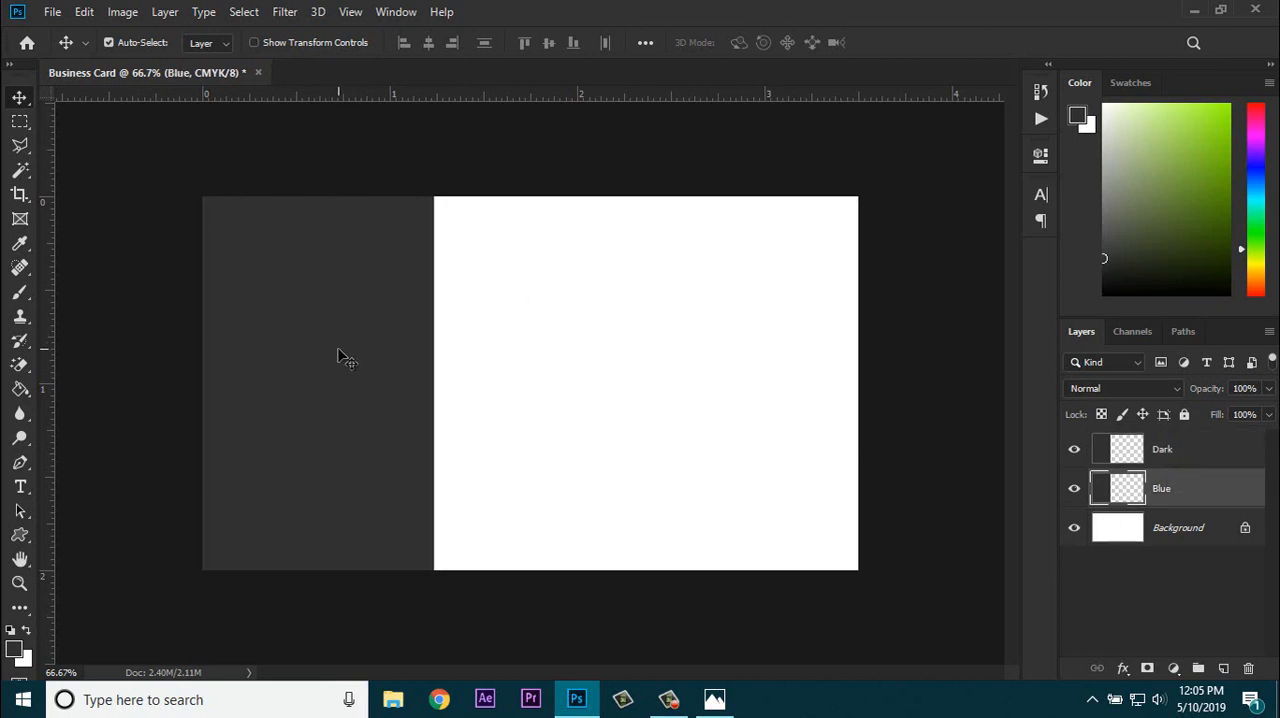
{"action": "left_click", "coordinate": [1120, 490], "text": "ctrl"}
{"action": "left_click", "coordinate": [16, 648]}
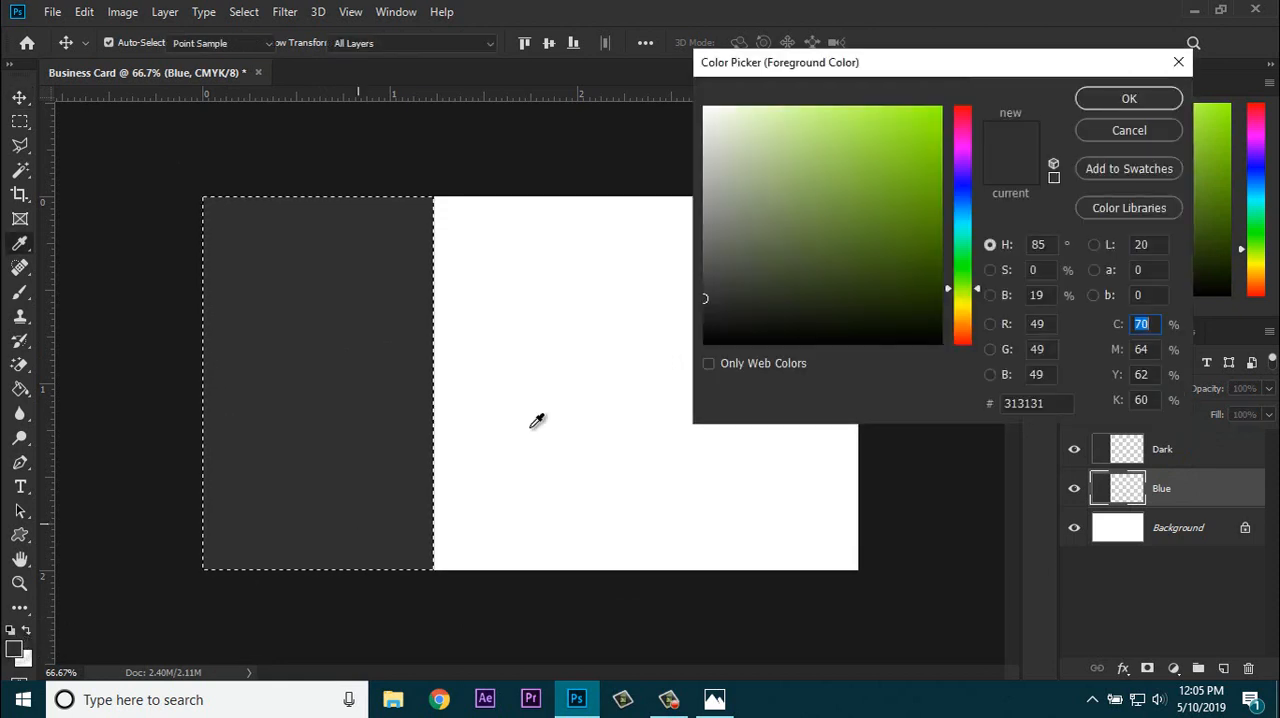
{"action": "mouse_move", "coordinate": [960, 180]}
{"action": "left_mouse_down"}
{"action": "mouse_move", "coordinate": [961, 214]}
{"action": "mouse_move", "coordinate": [961, 110]}
{"action": "mouse_move", "coordinate": [962, 205]}
{"action": "left_mouse_up"}
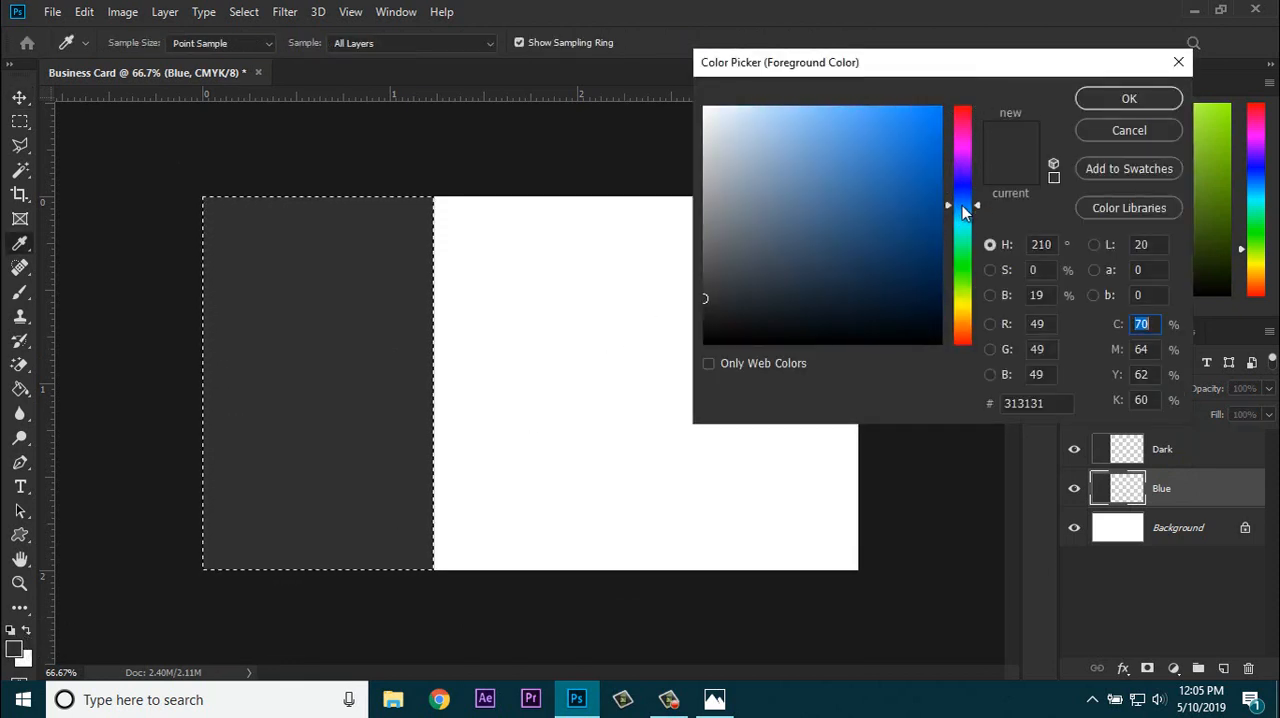
{"action": "left_click_drag", "start_coordinate": [926, 129], "coordinate": [947, 101]}
{"action": "left_click", "coordinate": [962, 211]}
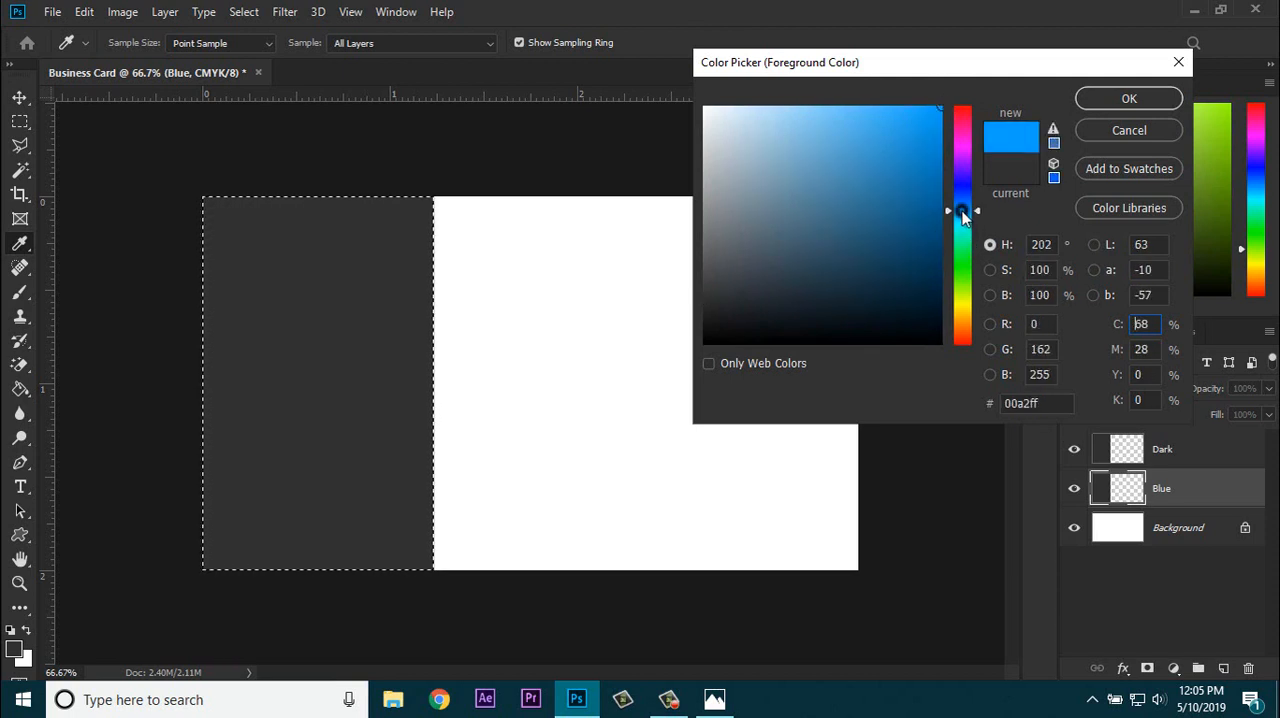
{"action": "left_click_drag", "start_coordinate": [962, 212], "coordinate": [962, 212]}
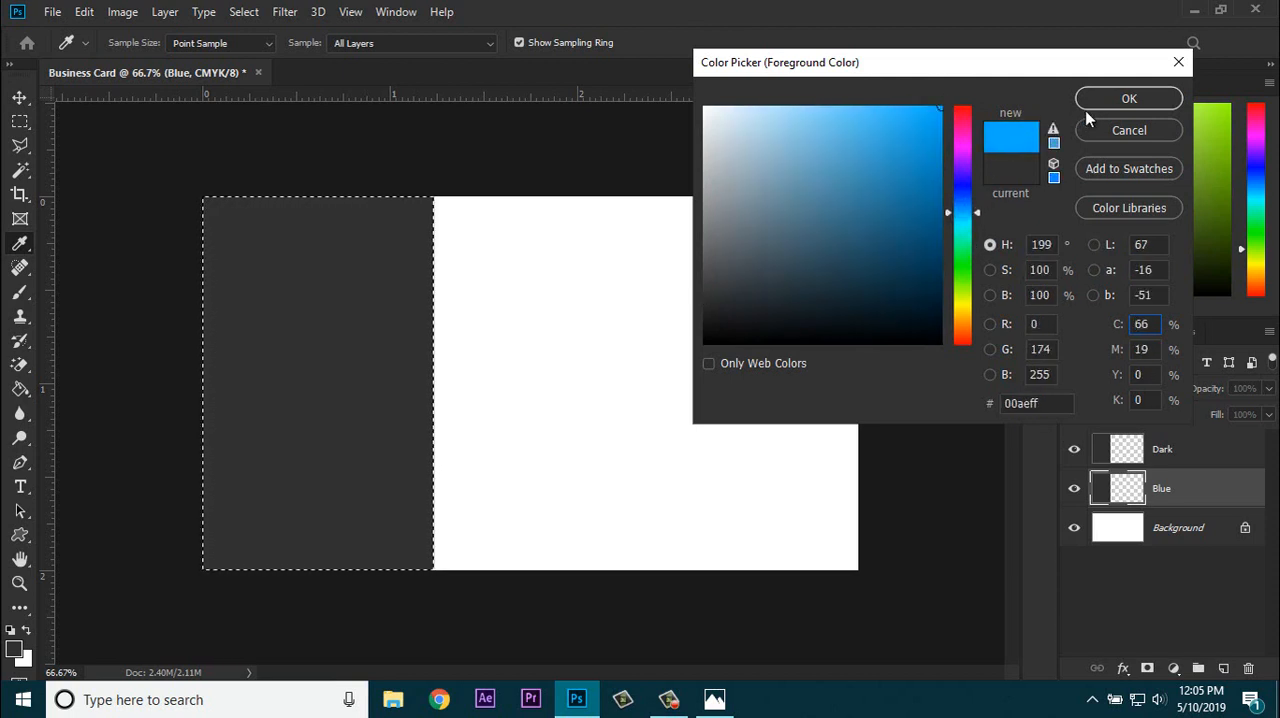
{"action": "left_click", "coordinate": [1129, 98]}
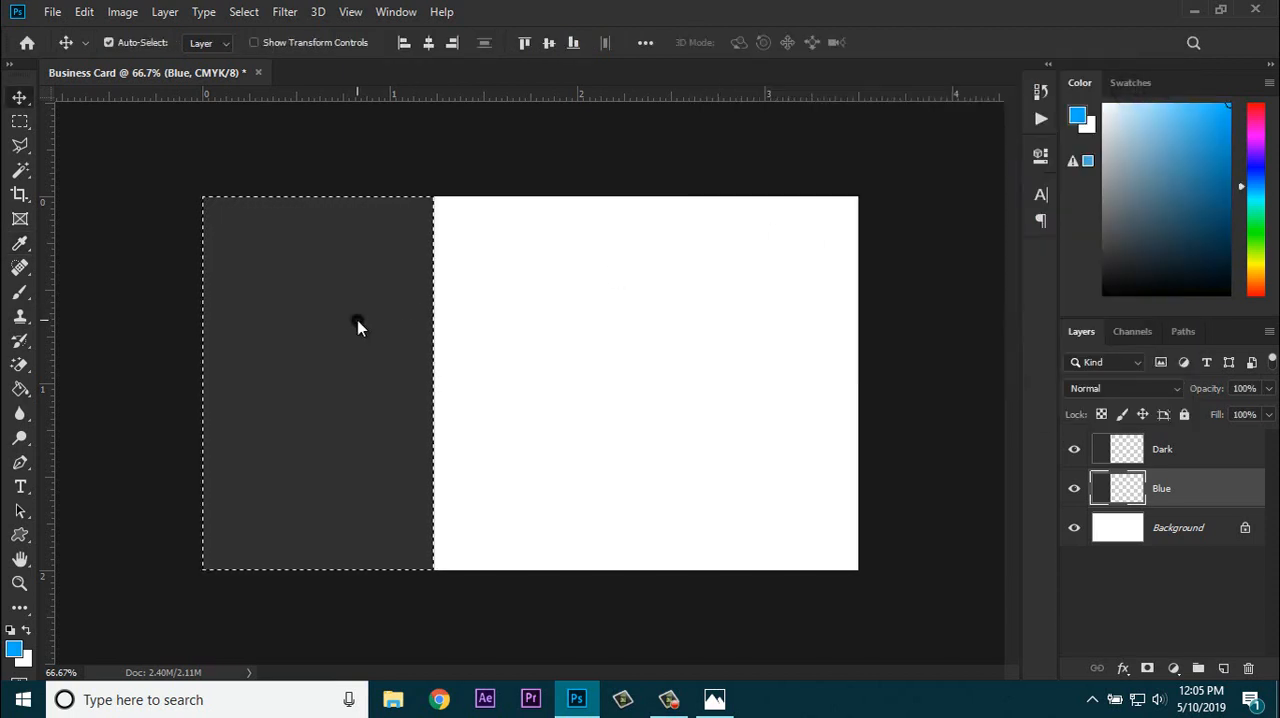
{"action": "left_click", "coordinate": [16, 392]}
{"action": "left_click", "coordinate": [290, 388]}
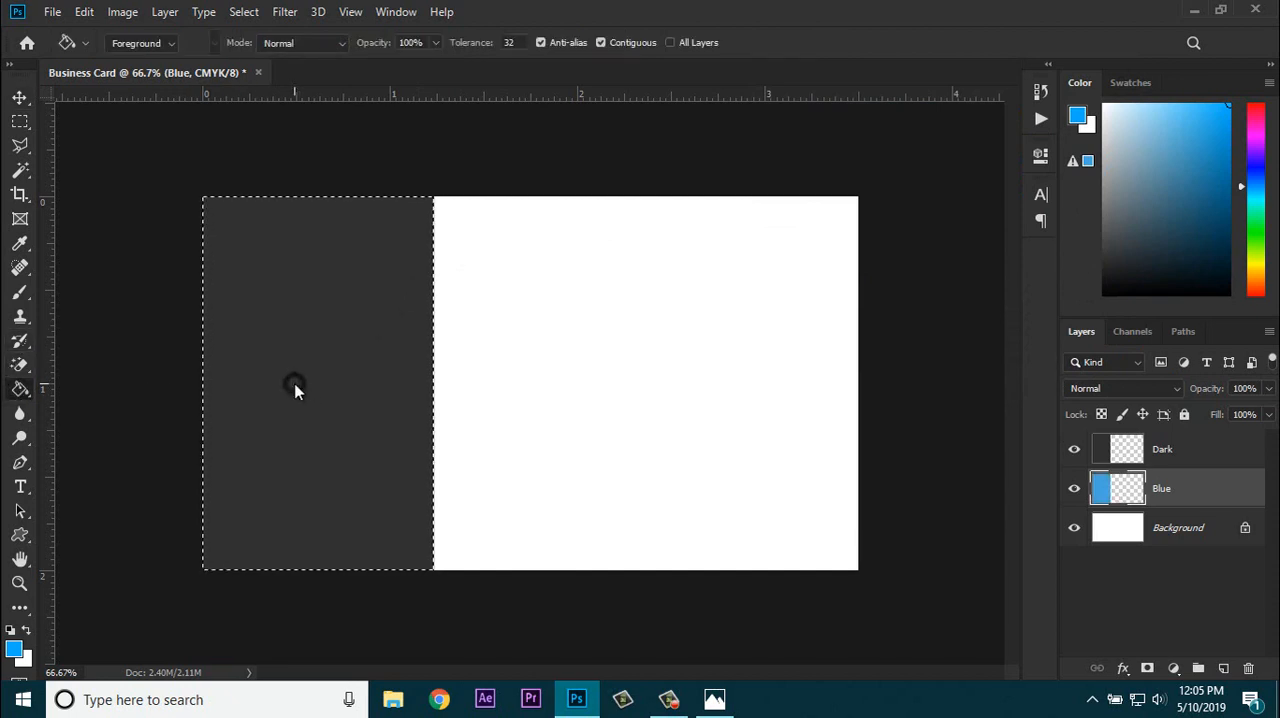
Step: Deselect and shift the blue strip right so about 0.4 inch of it shows beside the dark strip
{"action": "left_click", "coordinate": [20, 93]}
{"action": "key", "text": "ctrl+d"}
{"action": "key", "text": "Right"}
{"action": "key", "text": "Right"}
{"action": "key", "text": "Right"}
{"action": "key", "text": "Right"}
{"action": "key", "text": "Right"}
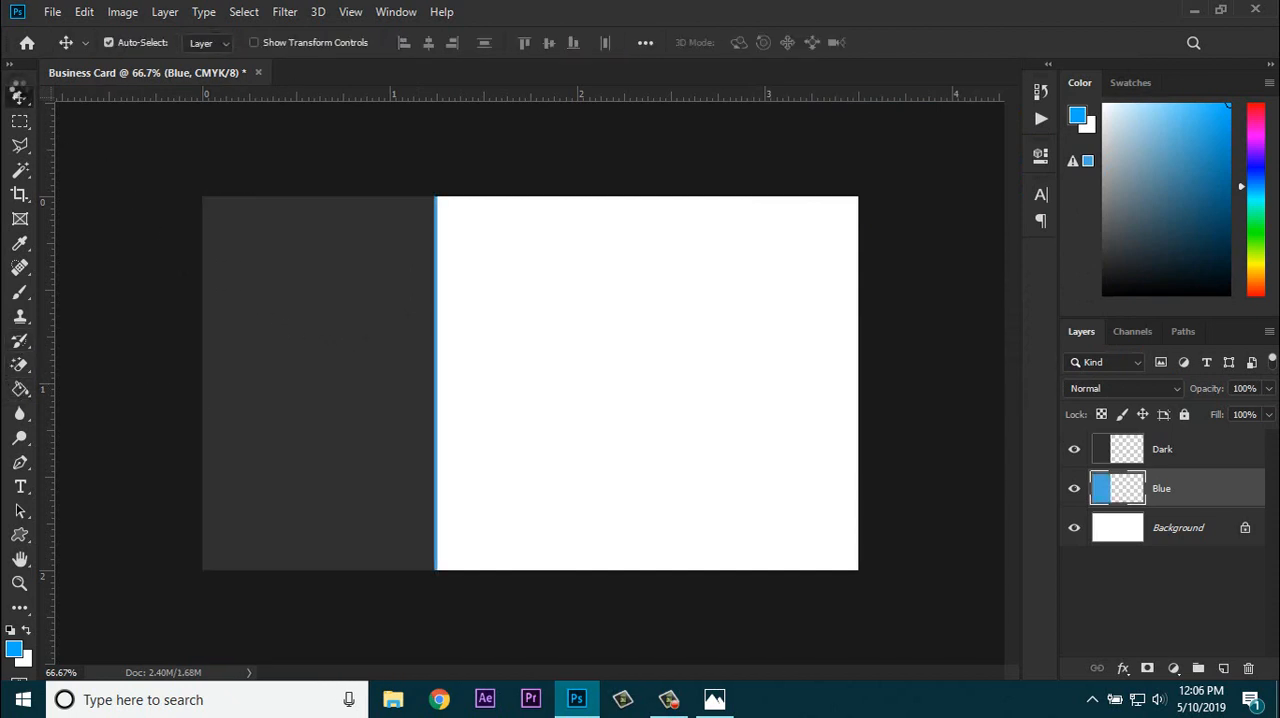
{"action": "key", "text": "Right"}
{"action": "key", "text": "Right"}
{"action": "key", "text": "Right"}
{"action": "key", "text": "Right"}
{"action": "key", "text": "Right"}
{"action": "key", "text": "Right"}
{"action": "key", "text": "Right"}
{"action": "key", "text": "Right"}
{"action": "key", "text": "Right"}
{"action": "key", "text": "Right"}
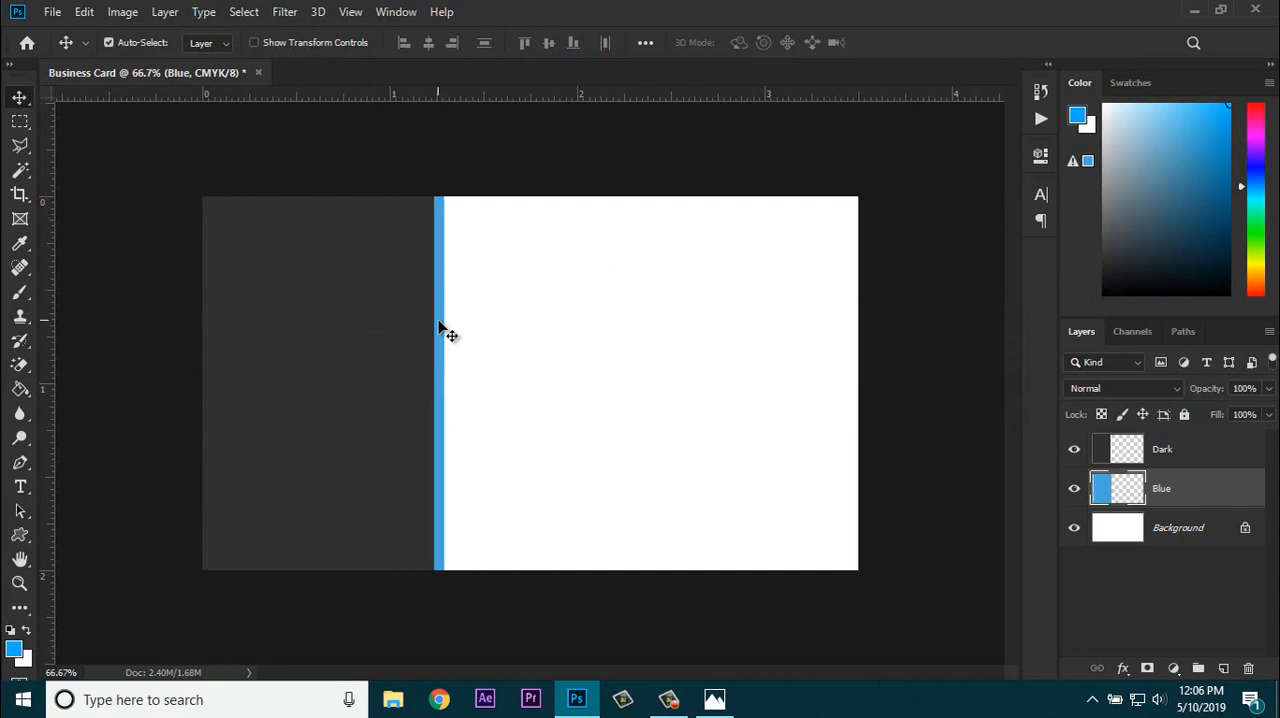
{"action": "left_click_drag", "start_coordinate": [441, 327], "coordinate": [506, 340]}
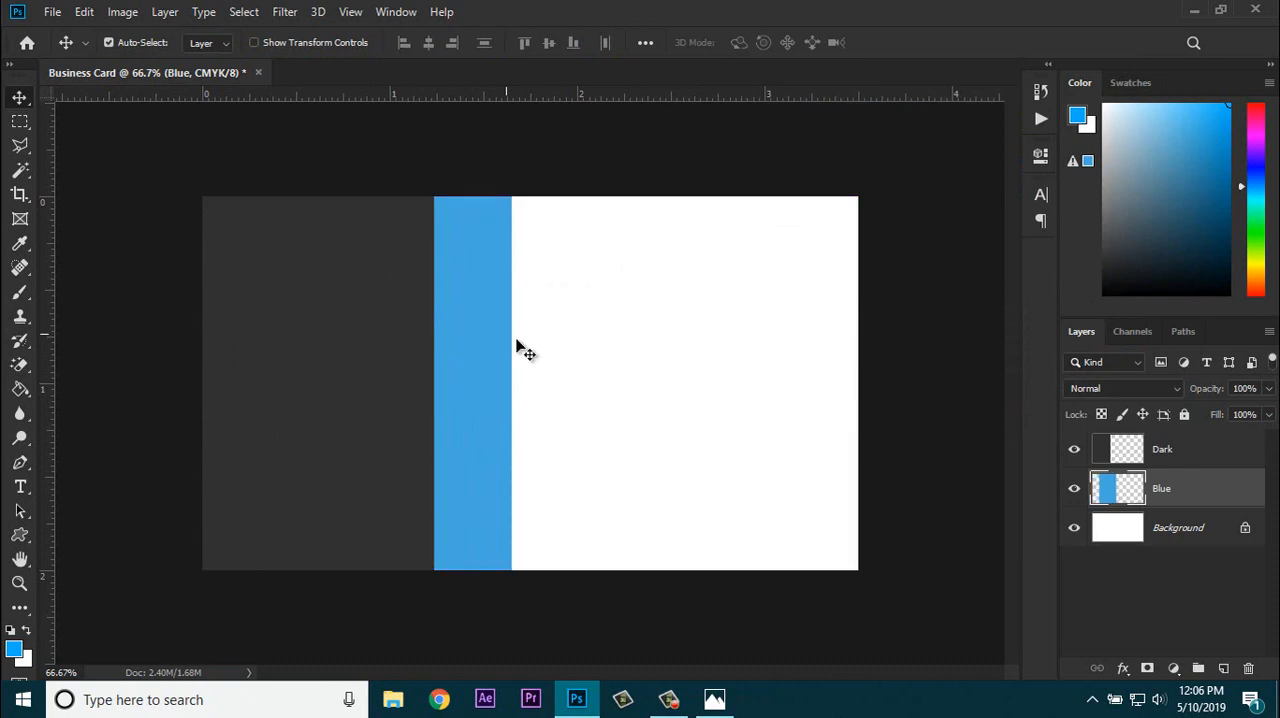
{"action": "left_click", "coordinate": [951, 539]}
{"action": "left_click", "coordinate": [1194, 489]}
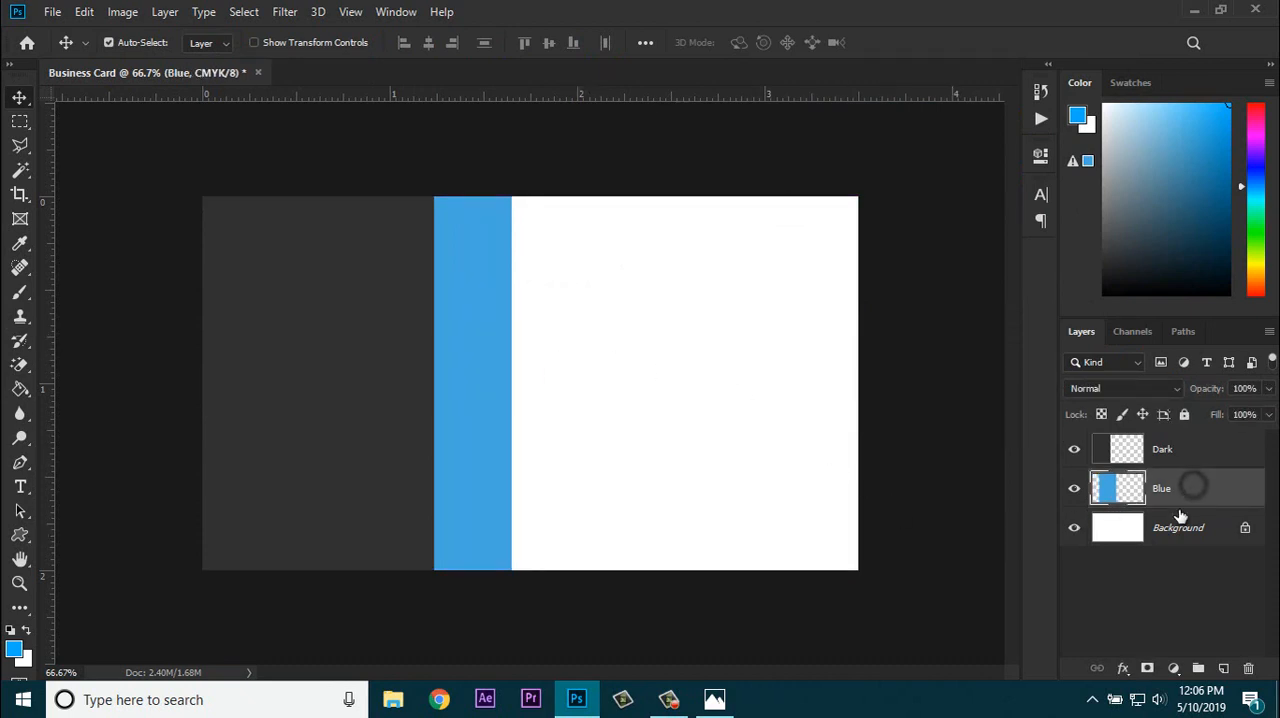
{"action": "left_click", "coordinate": [945, 570]}
Step: Select a full-width band about 0.55 inch tall along the card's top edge and add a new layer above Blue
{"action": "left_click", "coordinate": [20, 121]}
{"action": "mouse_move", "coordinate": [202, 196]}
{"action": "left_mouse_down"}
{"action": "mouse_move", "coordinate": [837, 323]}
{"action": "mouse_move", "coordinate": [877, 298]}
{"action": "left_mouse_up"}
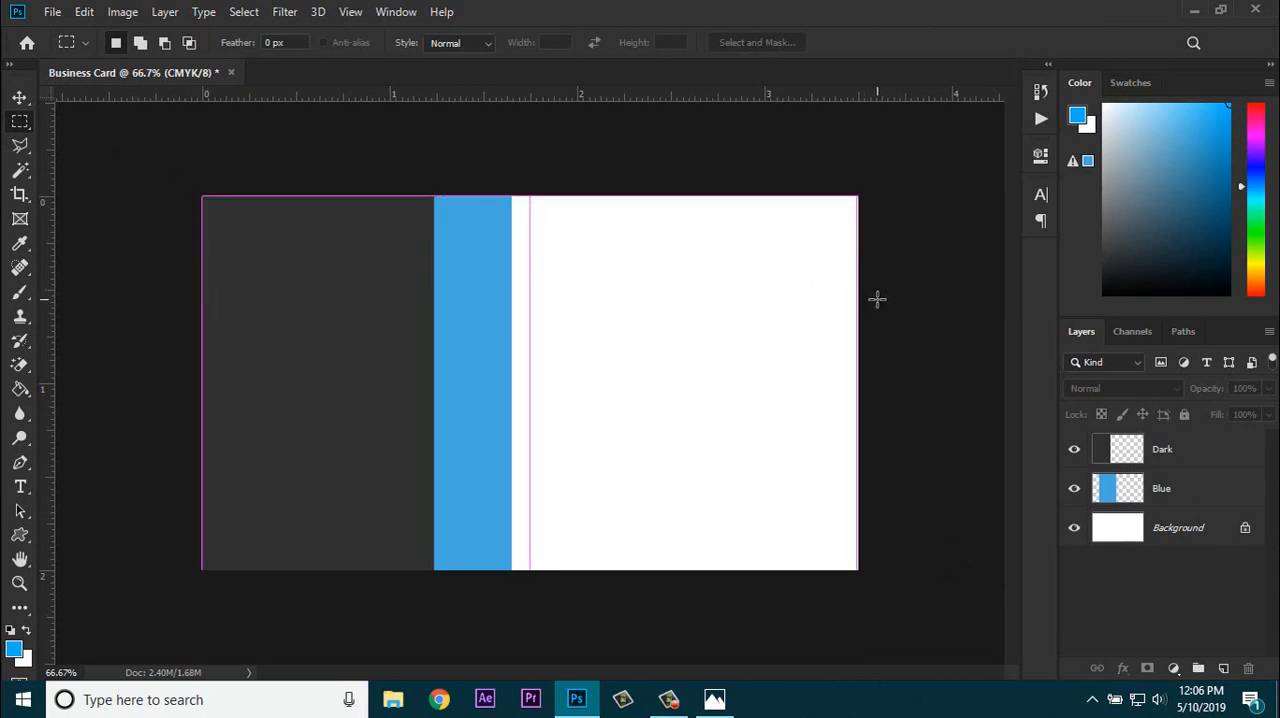
{"action": "left_click", "coordinate": [18, 391]}
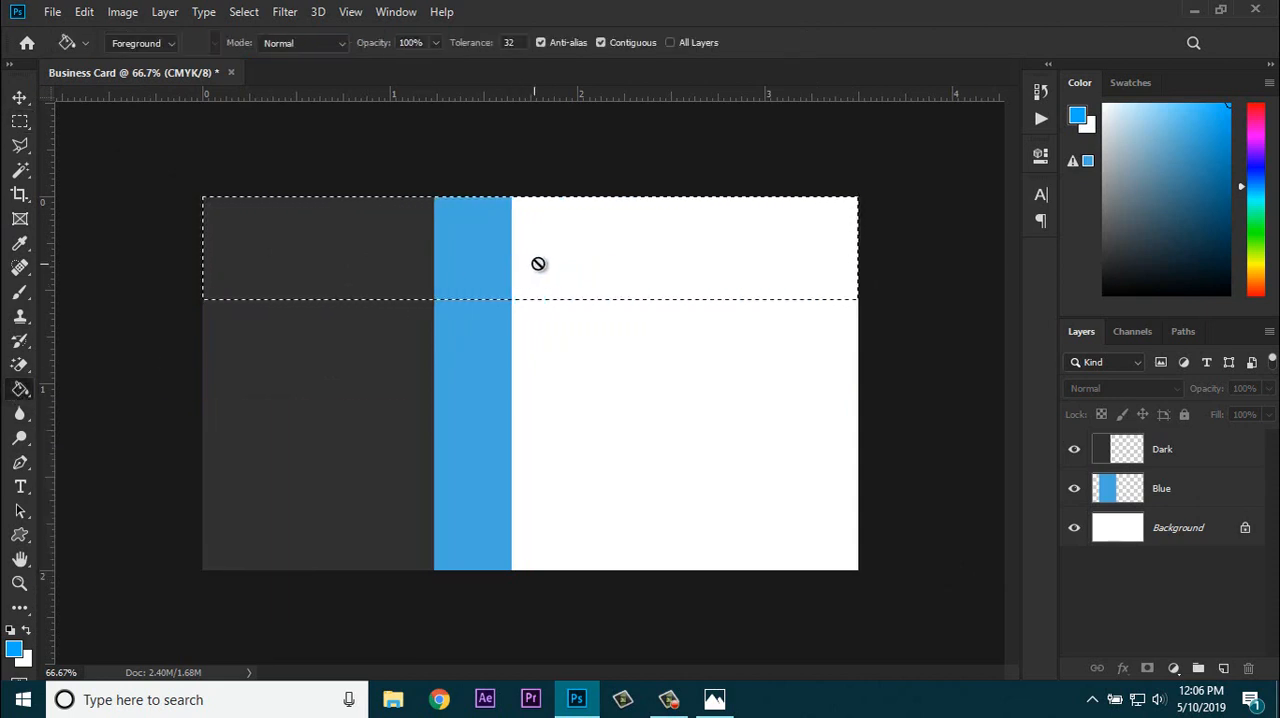
{"action": "left_click", "coordinate": [1171, 486]}
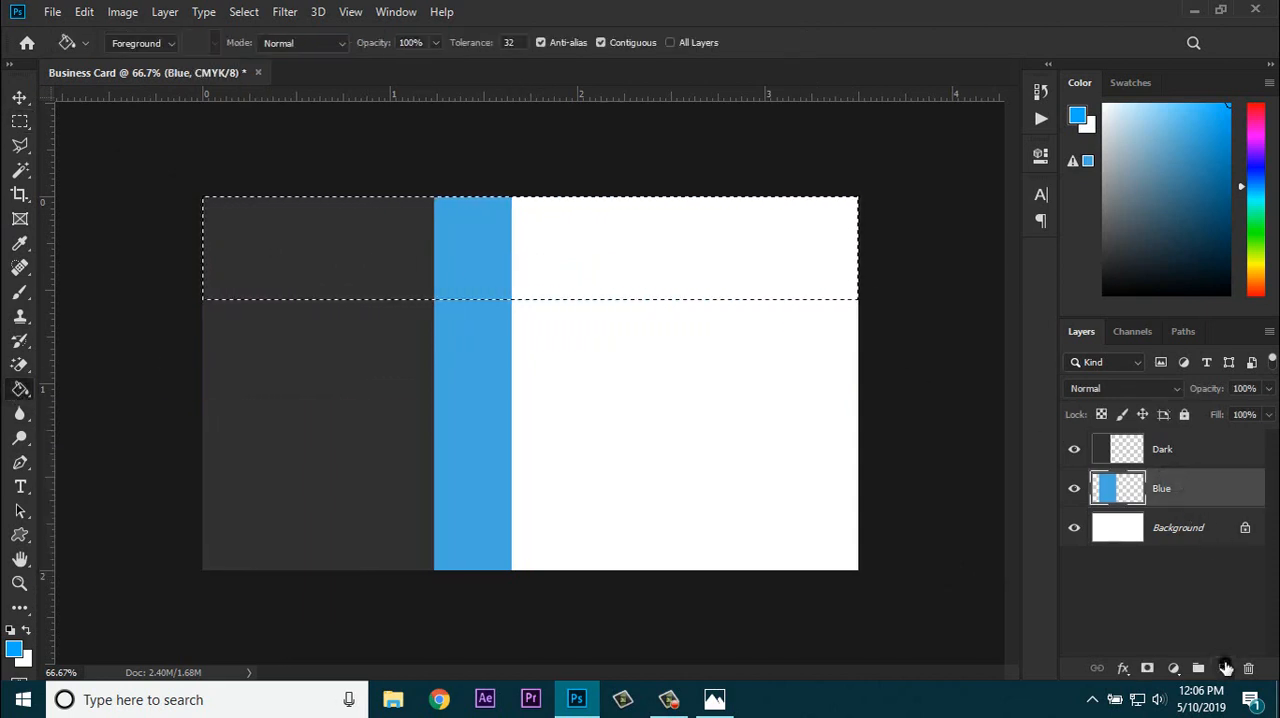
{"action": "left_click", "coordinate": [1223, 667]}
Step: Fill the selected top band with PANTONE 639 C from the PANTONE+ Solid Coated library, then deselect
{"action": "left_click", "coordinate": [16, 649]}
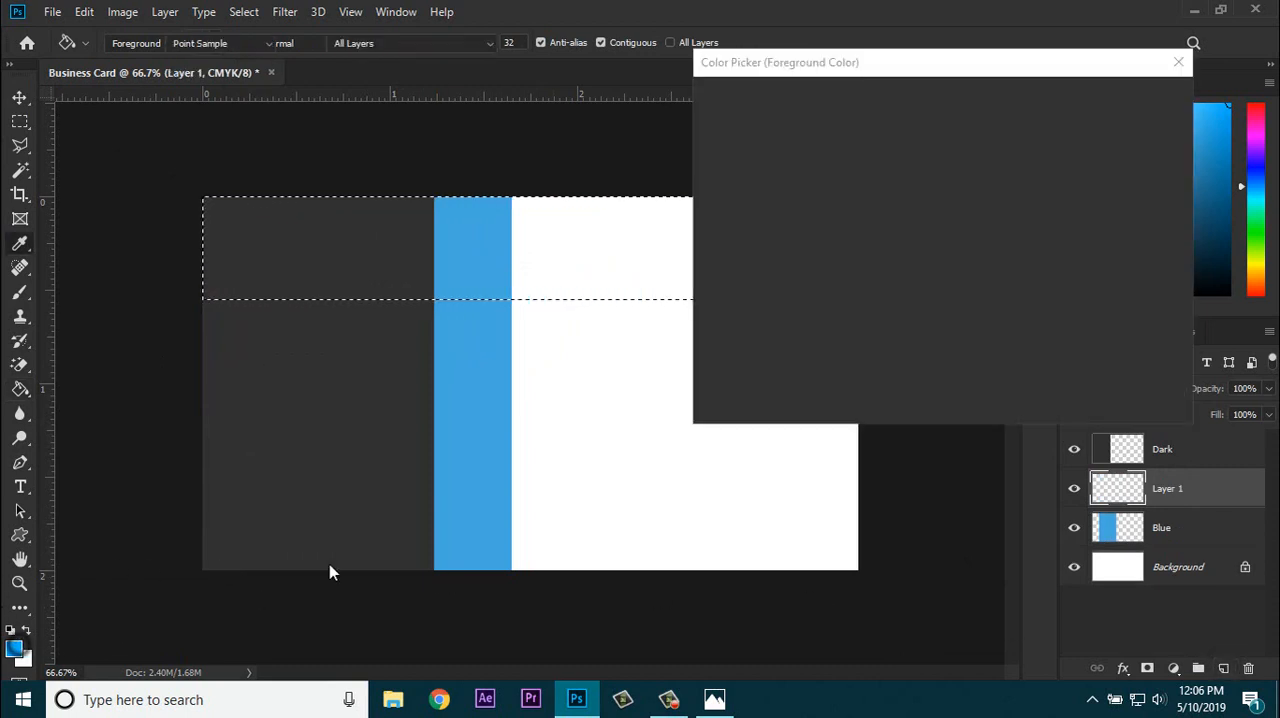
{"action": "left_click", "coordinate": [1124, 213]}
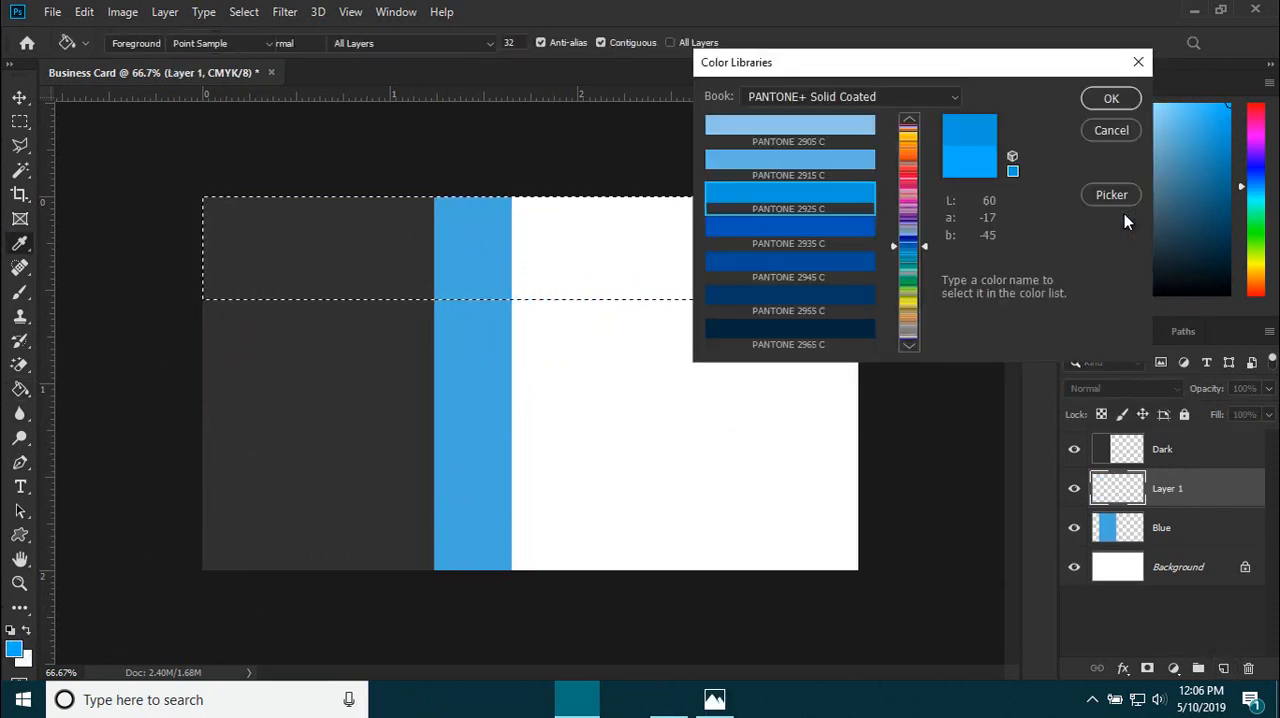
{"action": "left_click", "coordinate": [919, 250]}
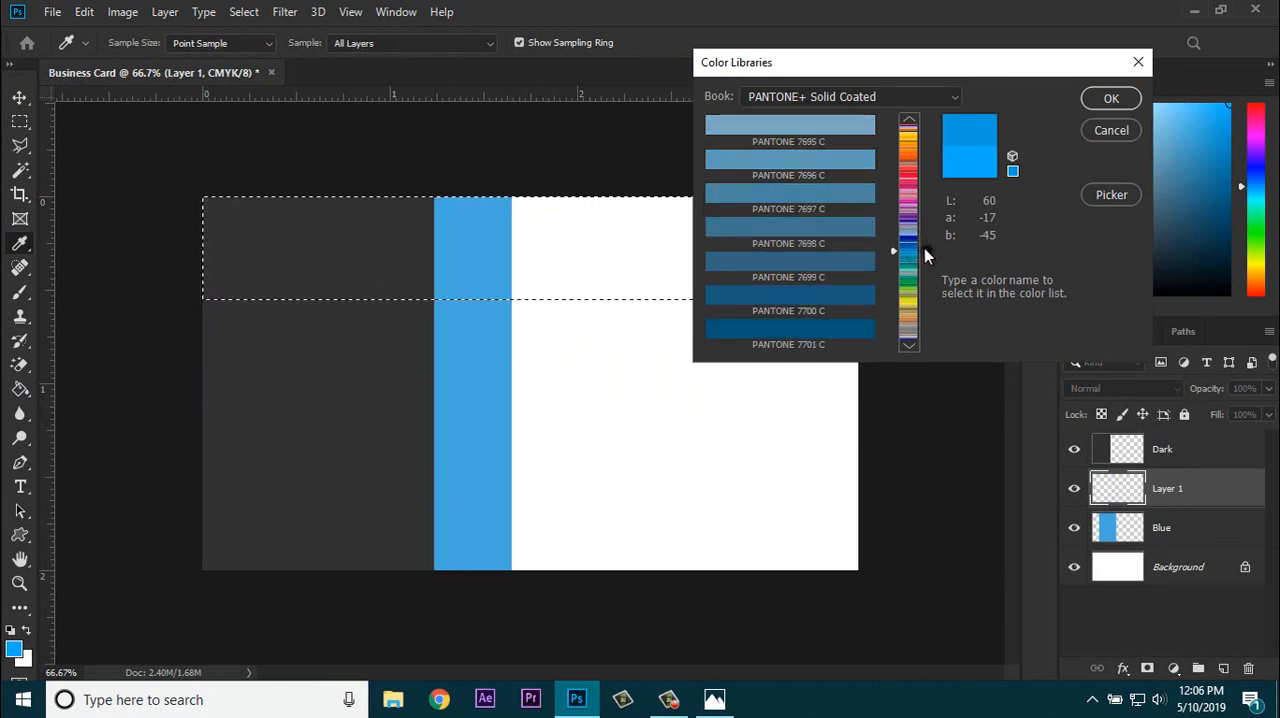
{"action": "mouse_move", "coordinate": [924, 248]}
{"action": "left_mouse_down"}
{"action": "mouse_move", "coordinate": [924, 234]}
{"action": "mouse_move", "coordinate": [929, 255]}
{"action": "left_mouse_up"}
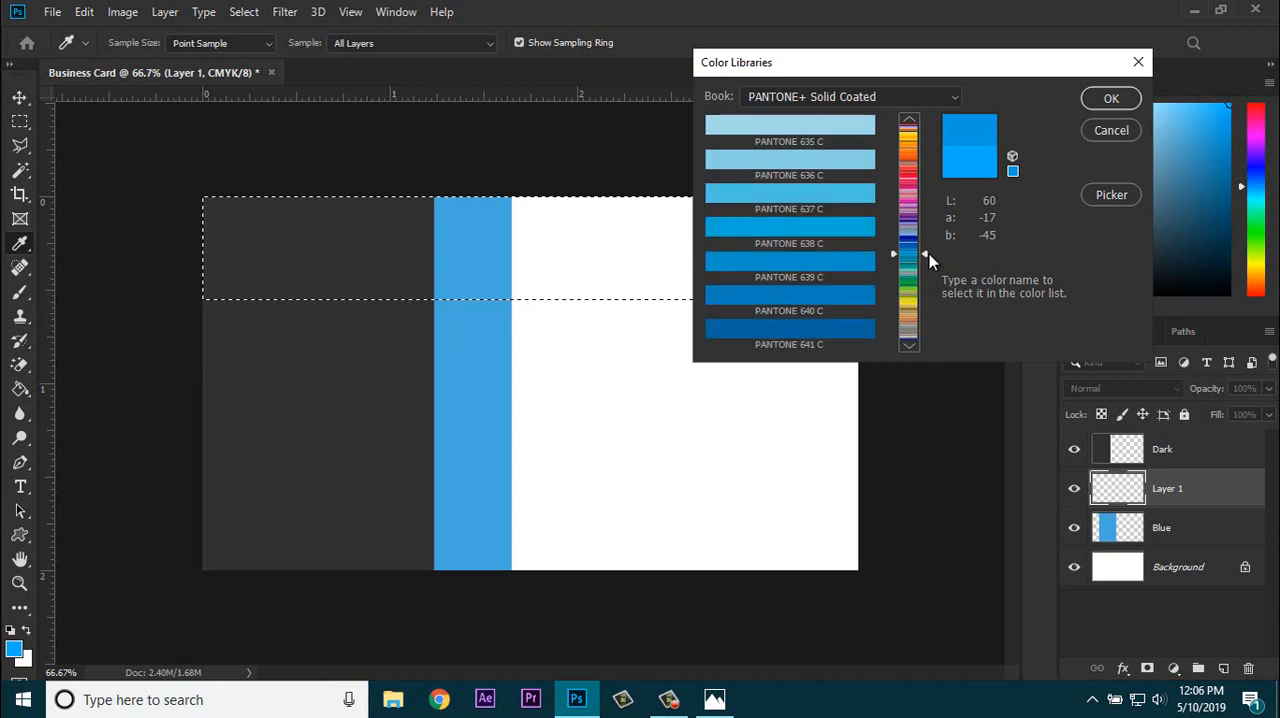
{"action": "left_click", "coordinate": [816, 264]}
{"action": "left_click", "coordinate": [1100, 100]}
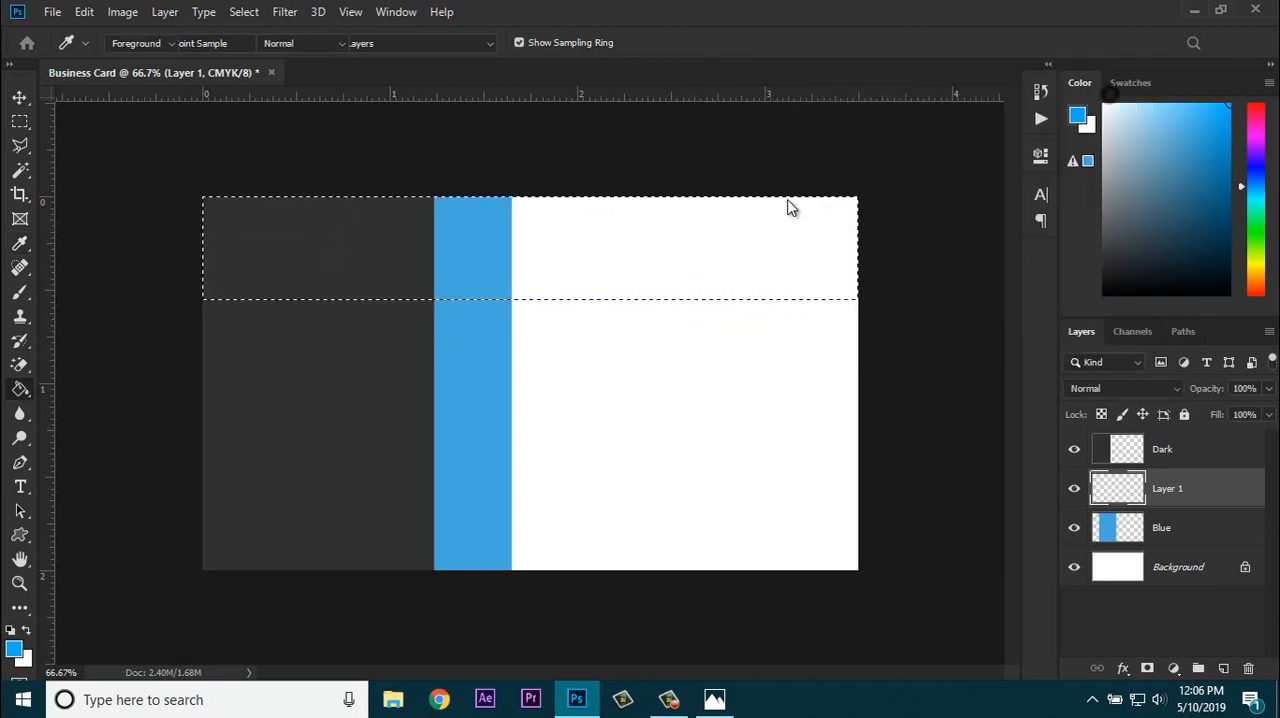
{"action": "key", "text": "g"}
{"action": "left_click", "coordinate": [622, 257]}
{"action": "key", "text": "ctrl+d"}
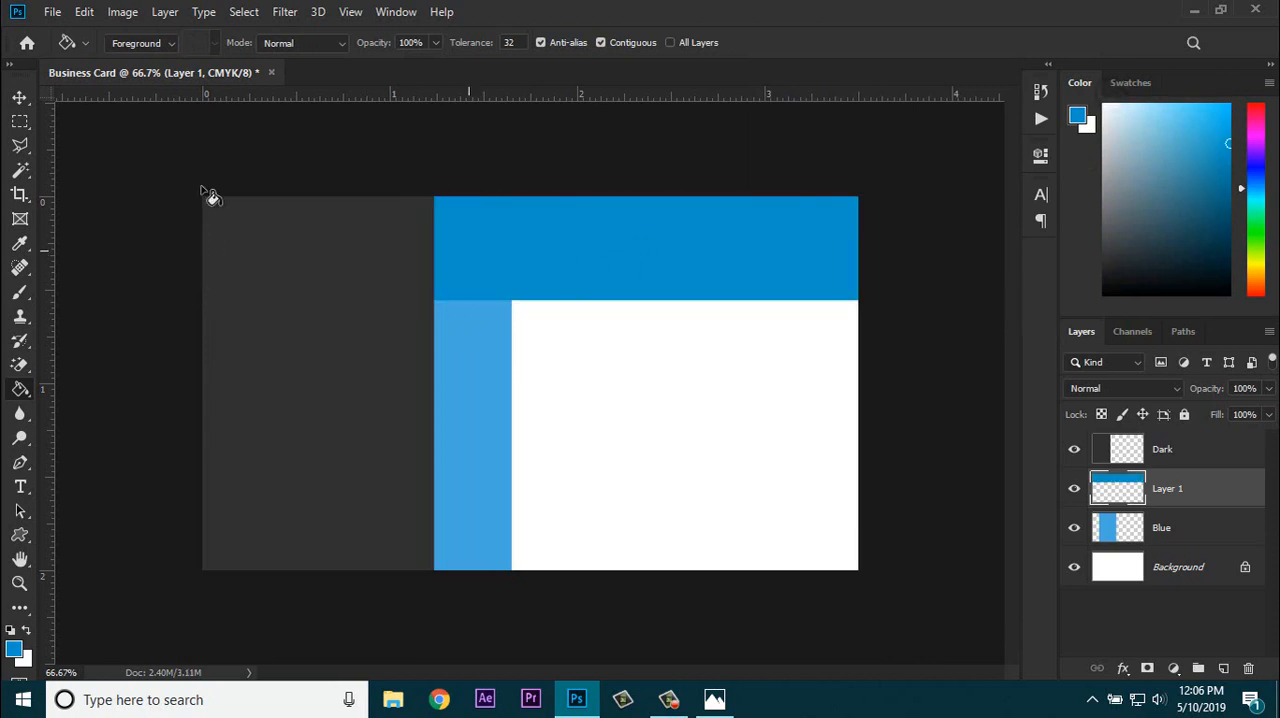
Step: Duplicate the top blue band and align the copy with the card's bottom edge
{"action": "left_click", "coordinate": [18, 97]}
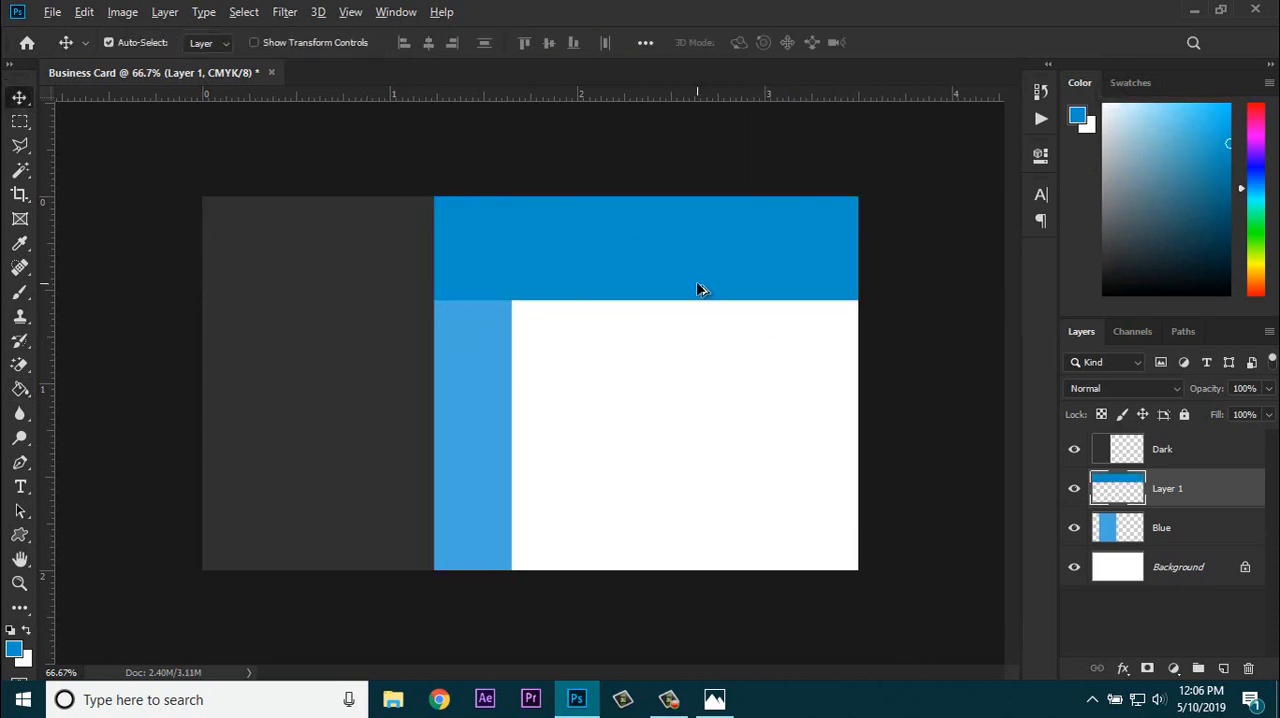
{"action": "left_click_drag", "start_coordinate": [672, 281], "coordinate": [678, 558]}
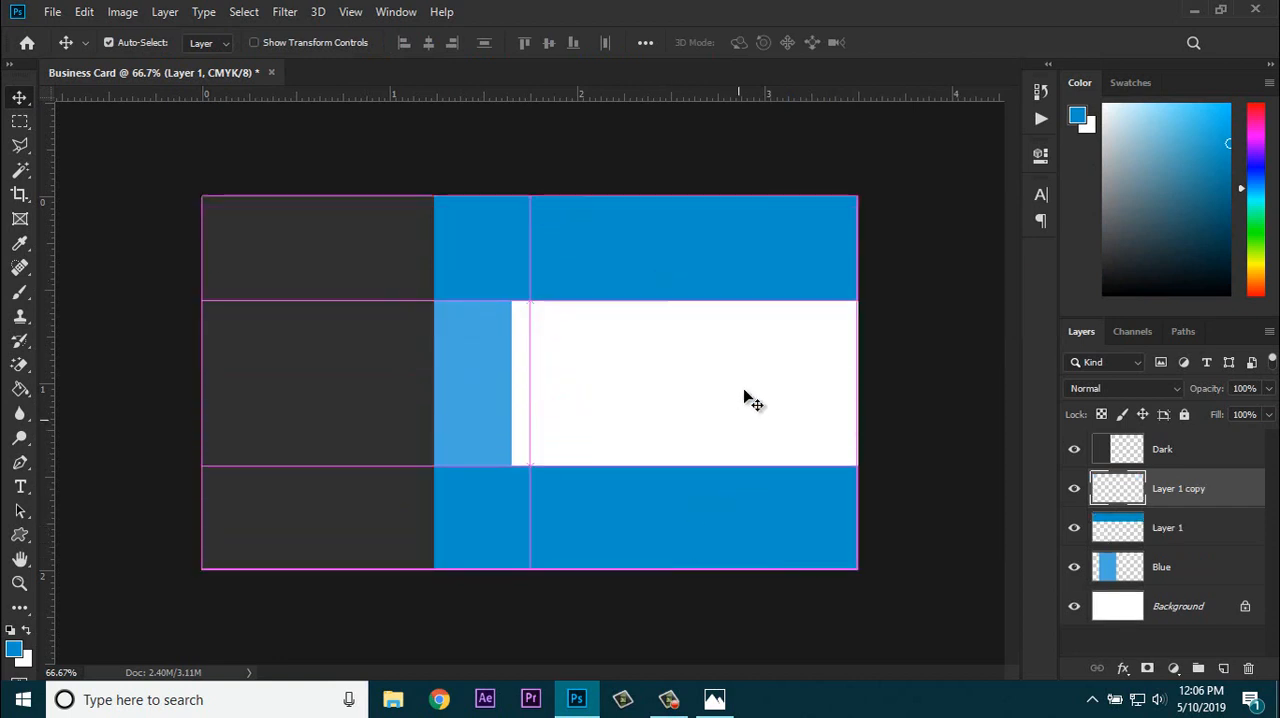
Step: Select the top blue band's contents, refill them with PANTONE 636 C from PANTONE+ Solid Coated, then deselect
{"action": "left_click", "coordinate": [723, 275]}
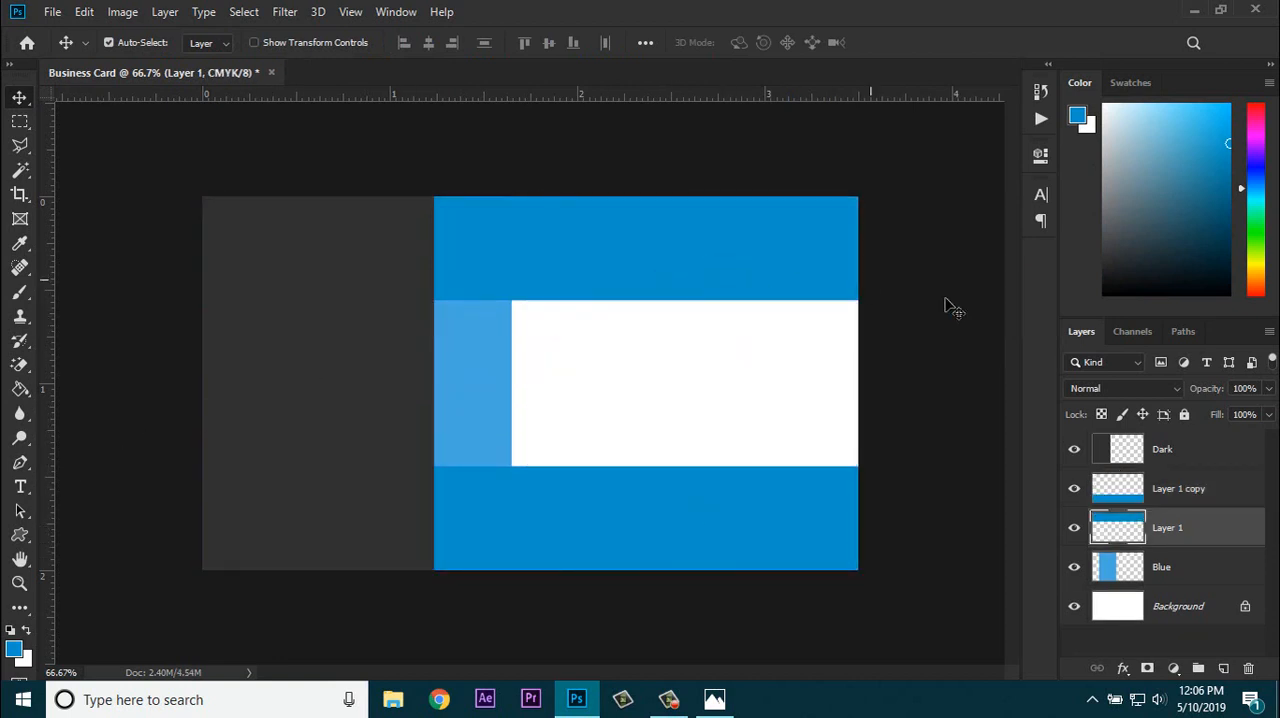
{"action": "left_click", "coordinate": [1131, 533], "text": "ctrl"}
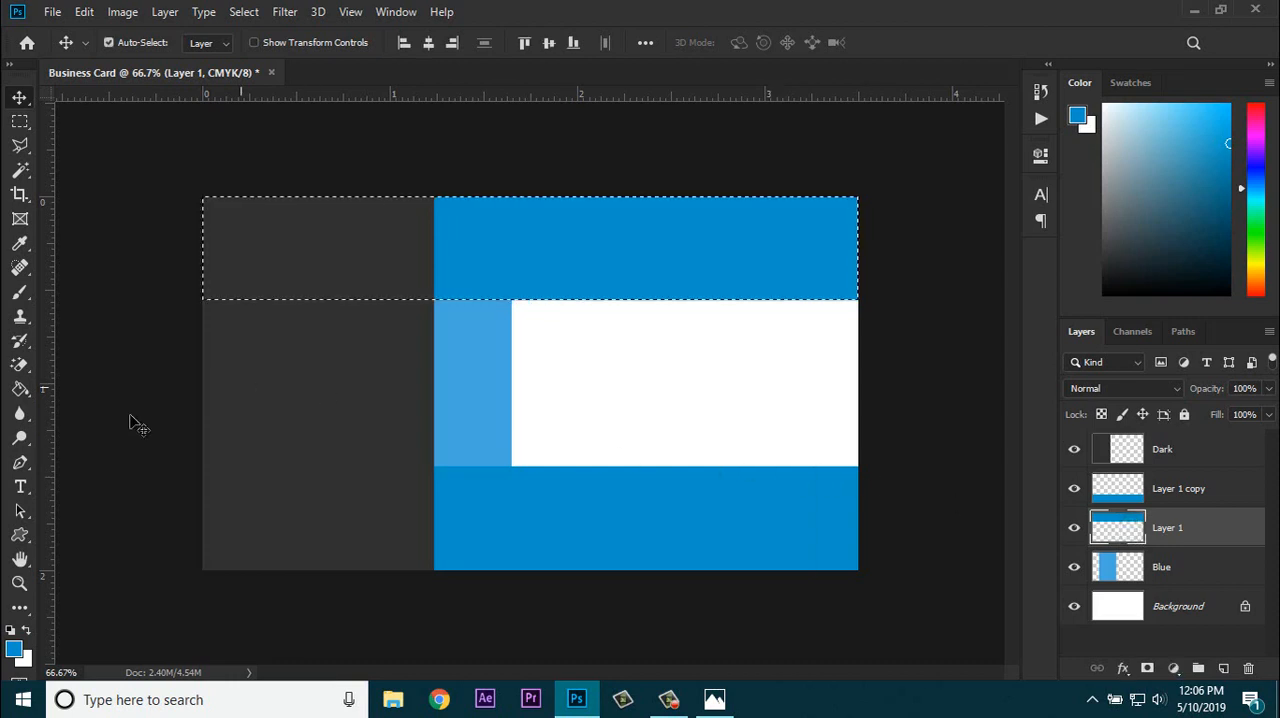
{"action": "left_click", "coordinate": [14, 648]}
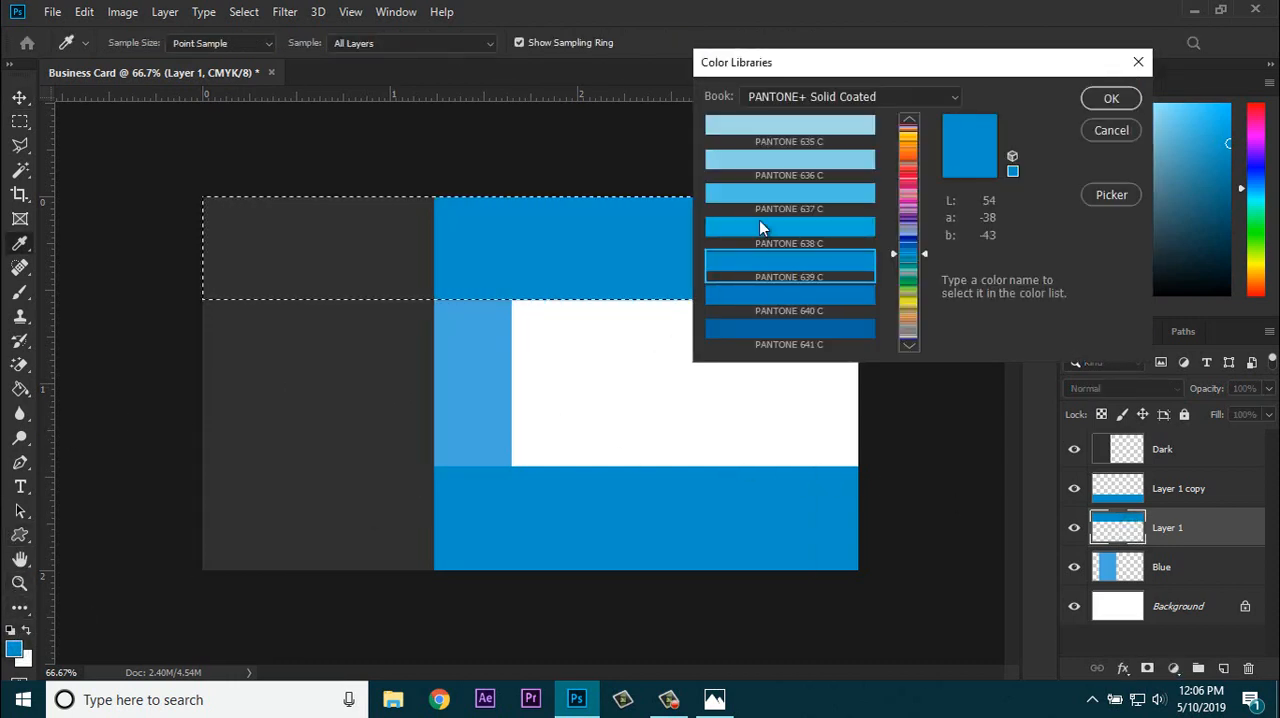
{"action": "left_click", "coordinate": [786, 162]}
{"action": "left_click", "coordinate": [1110, 99]}
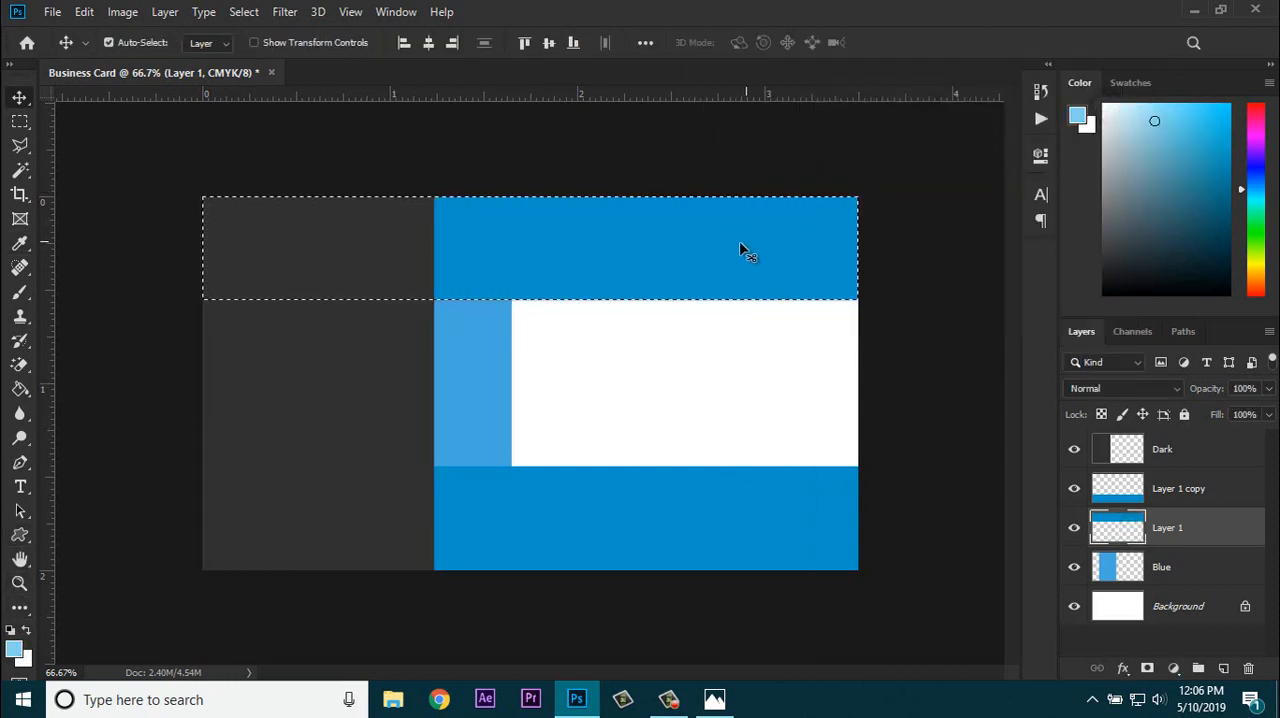
{"action": "left_click", "coordinate": [16, 390]}
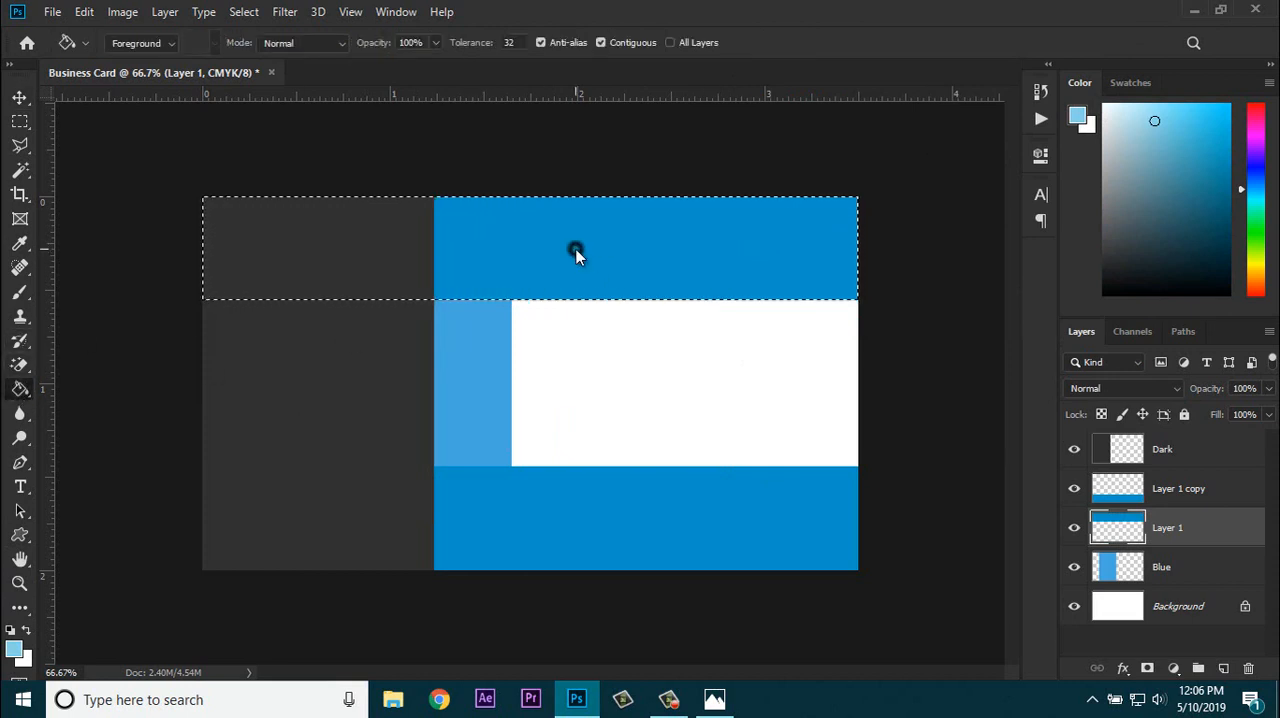
{"action": "left_click", "coordinate": [574, 252]}
{"action": "key", "text": "ctrl+d"}
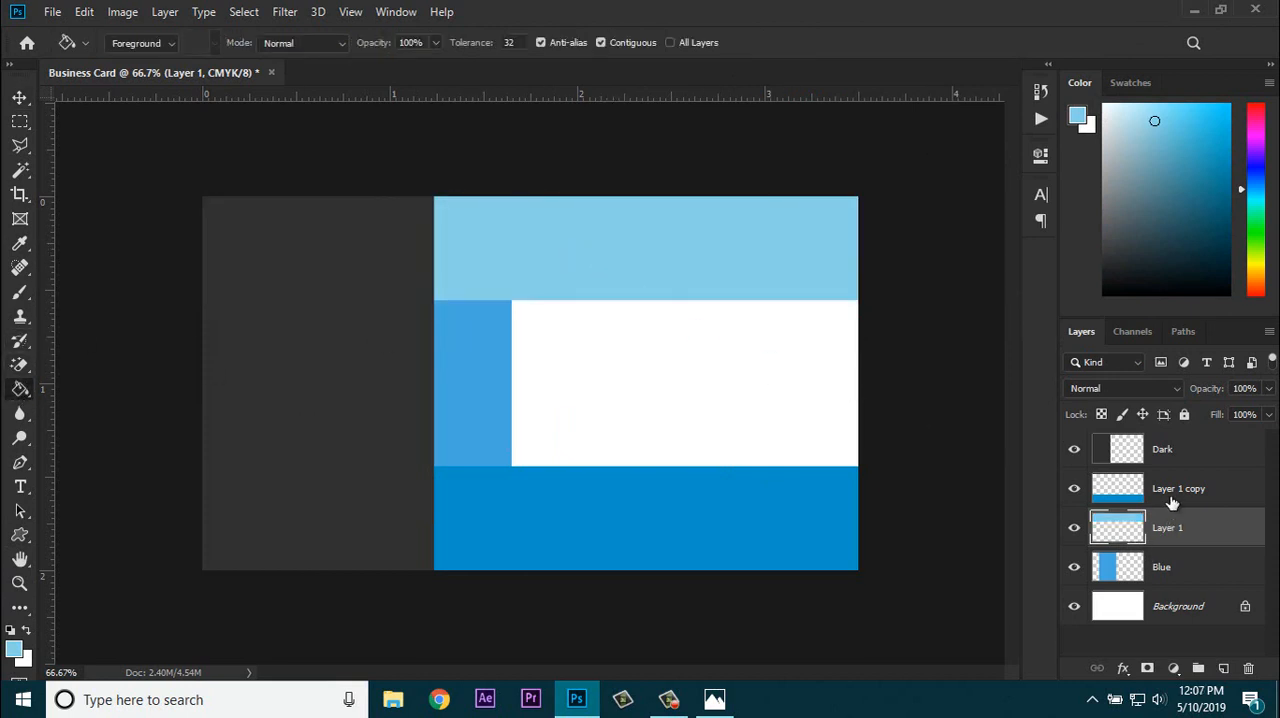
Step: Select a full-width band about 0.35 inch tall just below the top band and add a new layer above Layer 1
{"action": "left_click", "coordinate": [18, 122]}
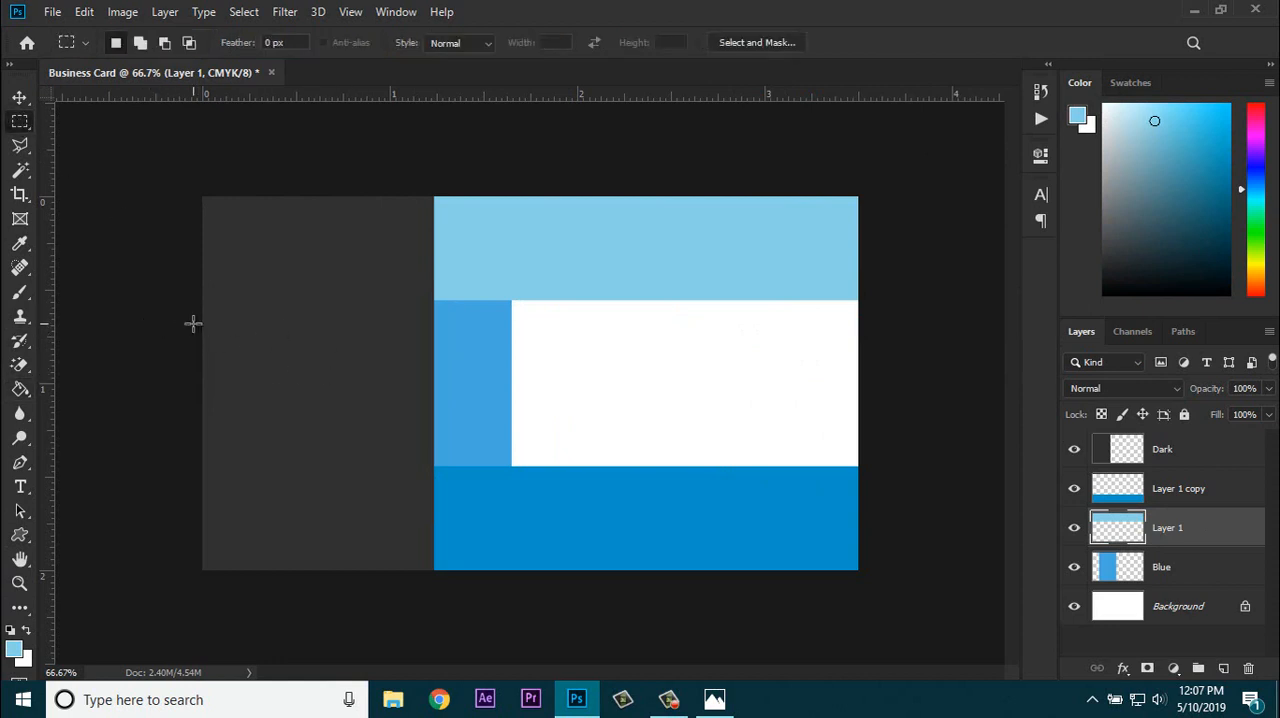
{"action": "left_click_drag", "start_coordinate": [182, 322], "coordinate": [892, 388]}
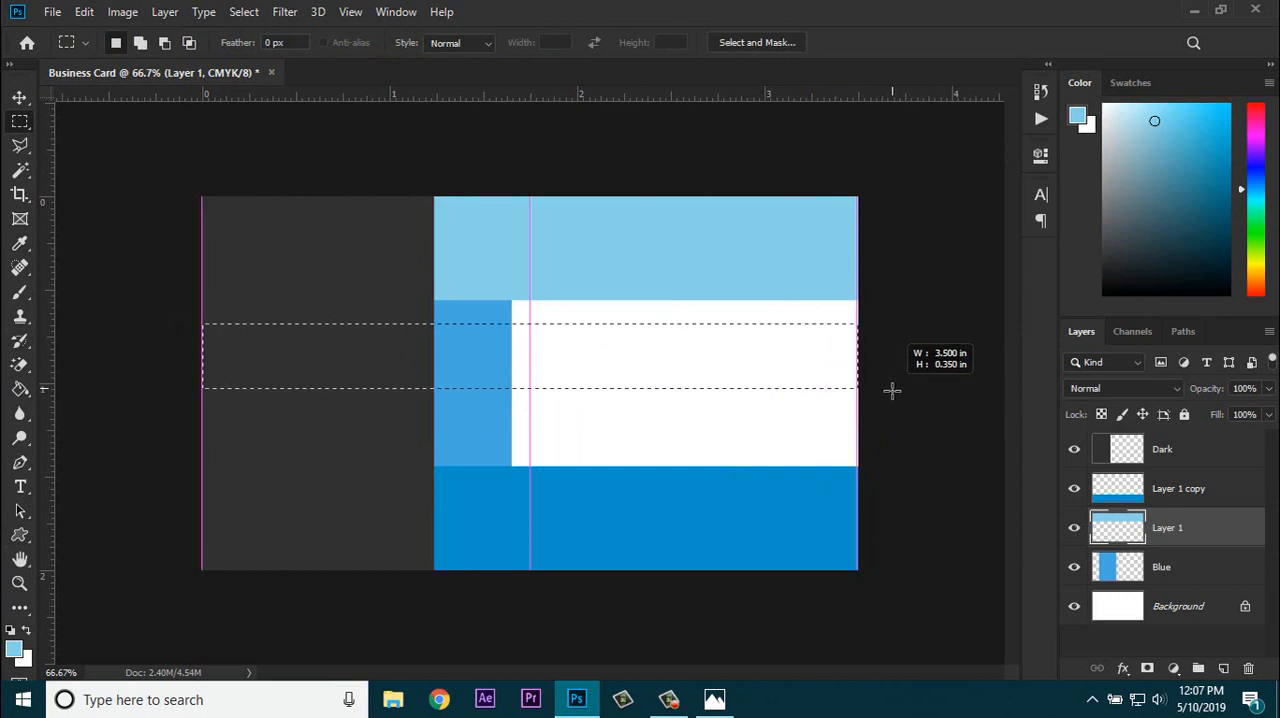
{"action": "key", "text": "ctrl+d"}
{"action": "key", "text": "ctrl+shift+d"}
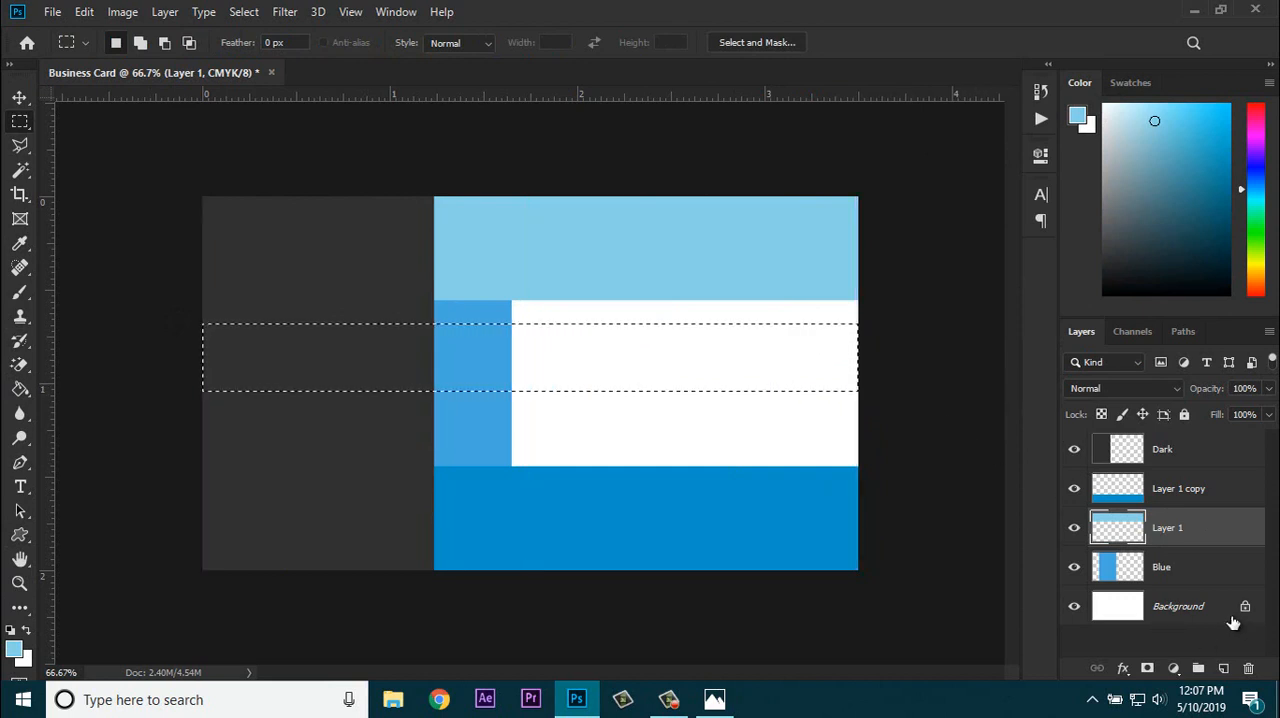
{"action": "left_click", "coordinate": [1228, 669]}
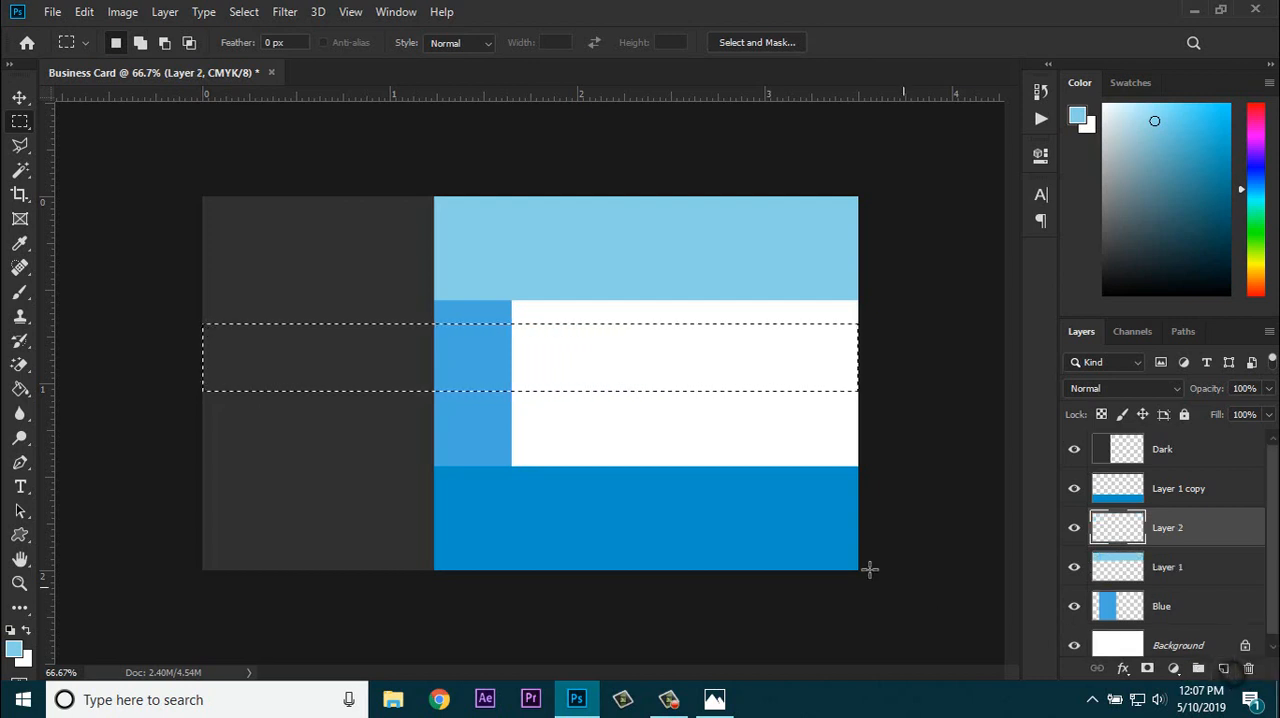
Step: Fill the selected middle band on Layer 2 with PANTONE 637 C from the PANTONE+ Solid Coated library
{"action": "left_click", "coordinate": [14, 650]}
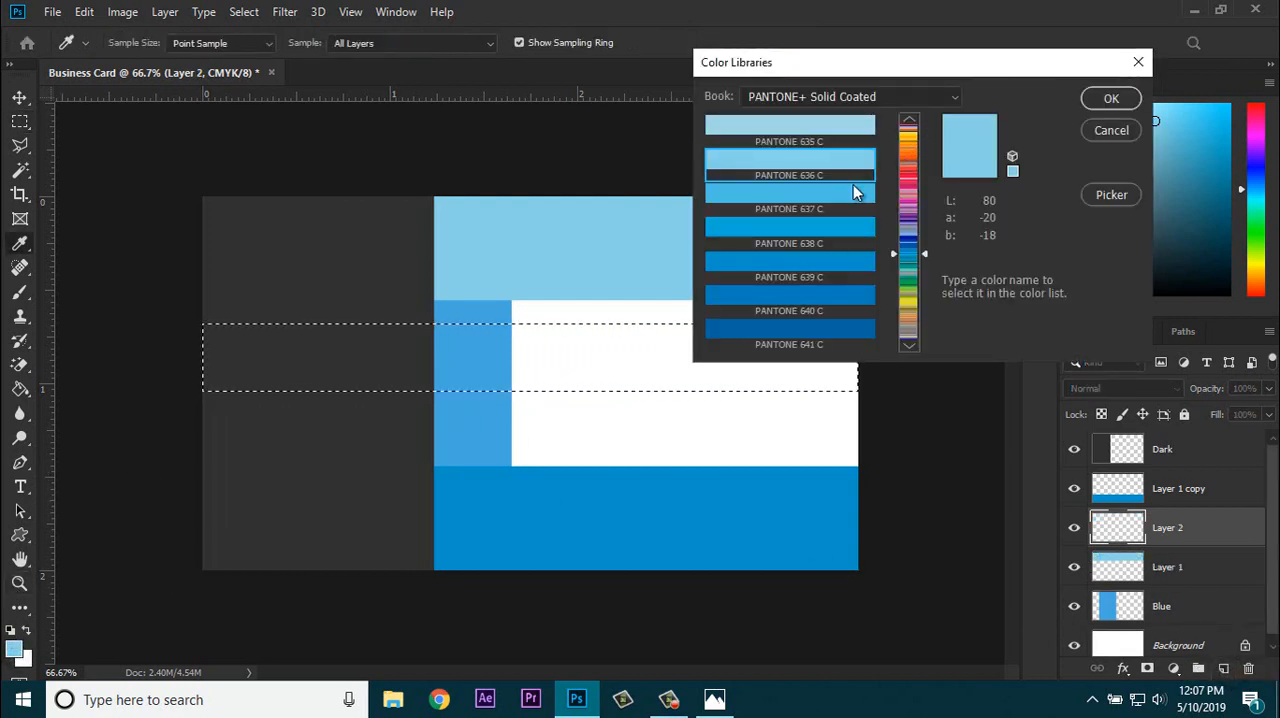
{"action": "left_click", "coordinate": [825, 200]}
{"action": "left_click", "coordinate": [830, 229]}
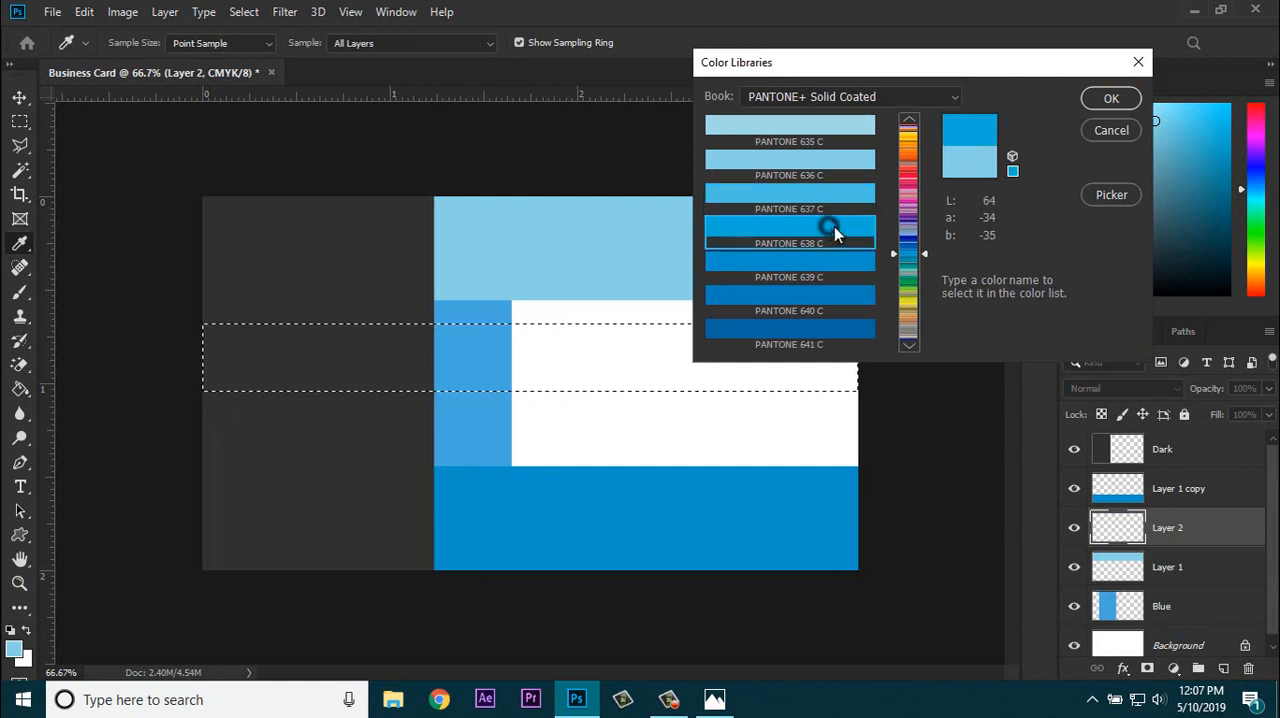
{"action": "left_click", "coordinate": [843, 201]}
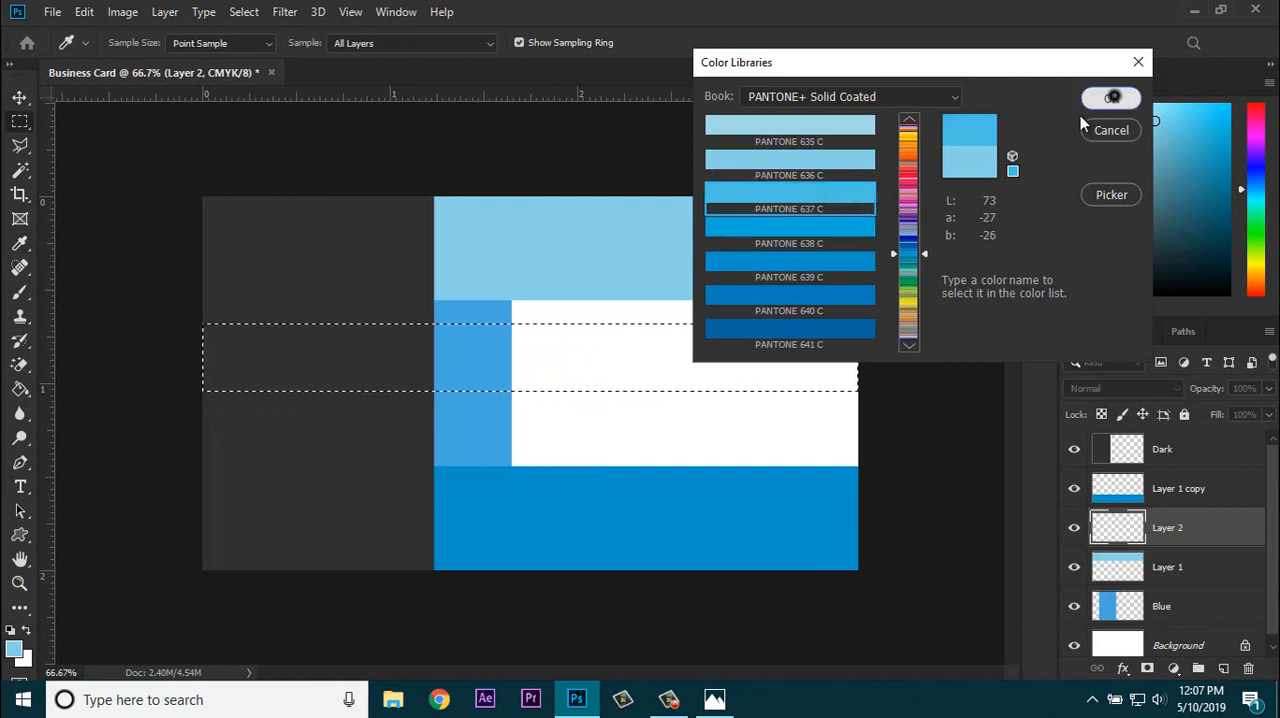
{"action": "left_click", "coordinate": [1110, 98]}
{"action": "left_click", "coordinate": [20, 389]}
{"action": "left_click", "coordinate": [503, 366]}
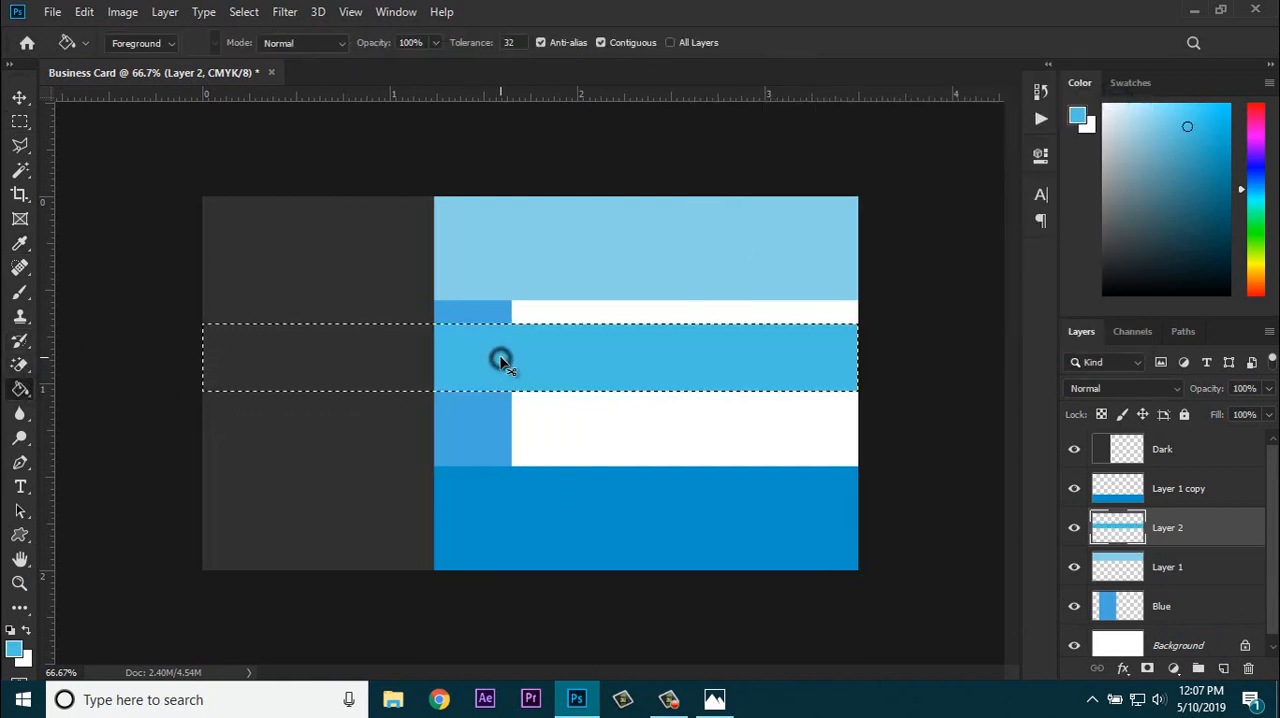
Step: Deselect, move the Layer 2 band up against the top band and place a duplicate directly beneath it
{"action": "key", "text": "ctrl+d"}
{"action": "left_click", "coordinate": [21, 99]}
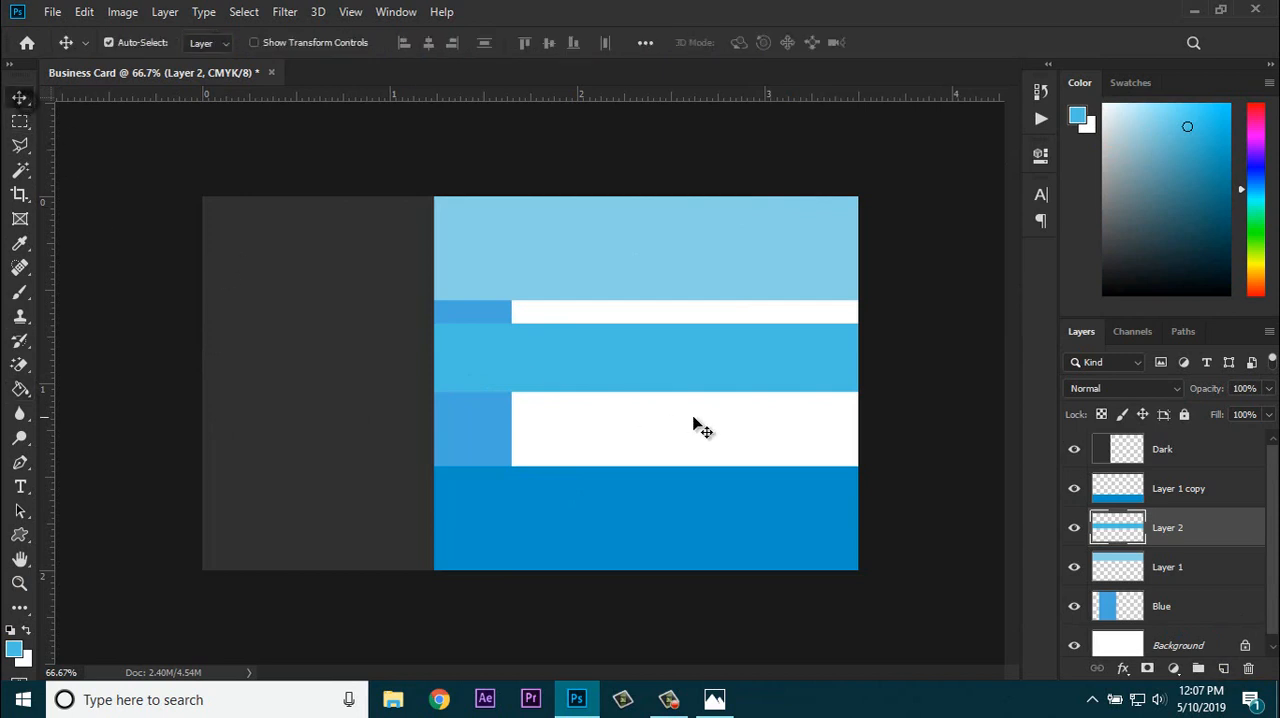
{"action": "left_click_drag", "start_coordinate": [670, 370], "coordinate": [610, 428]}
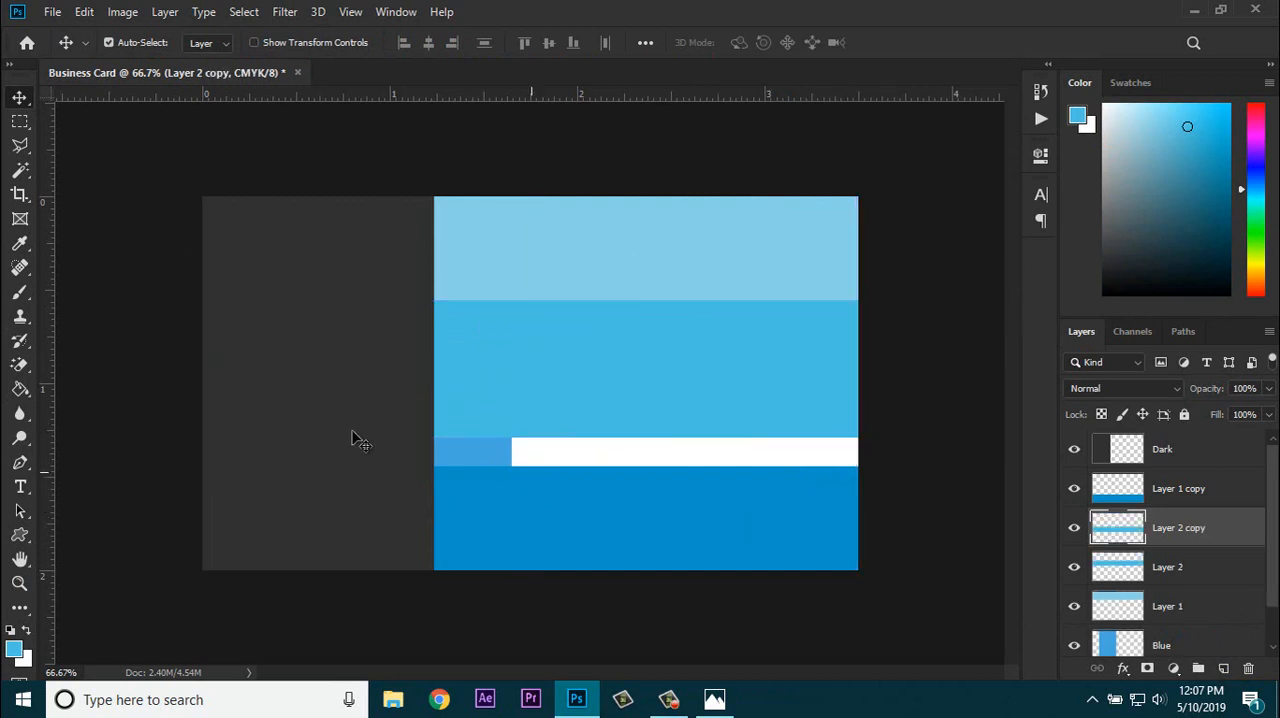
Step: Refill the duplicated middle band on Layer 2 copy with PANTONE 638 C
{"action": "left_click", "coordinate": [14, 648]}
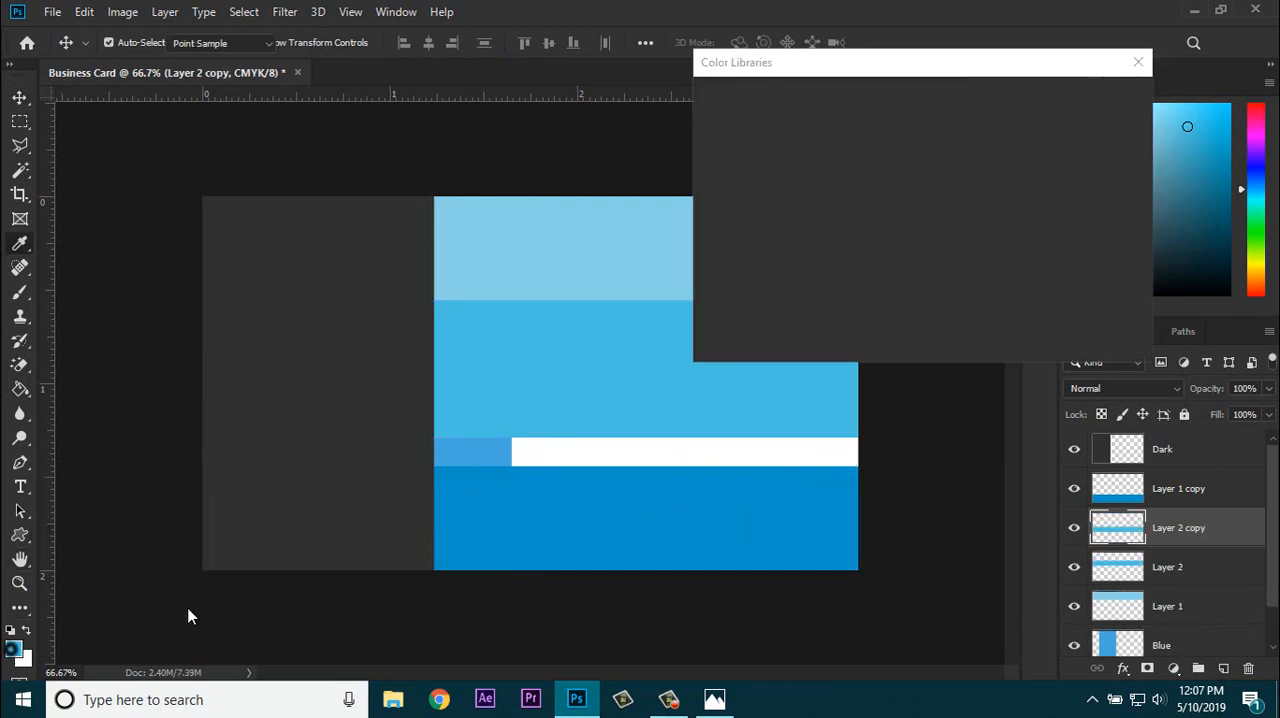
{"action": "left_click", "coordinate": [835, 232]}
{"action": "left_click", "coordinate": [1111, 99]}
{"action": "key", "text": "v"}
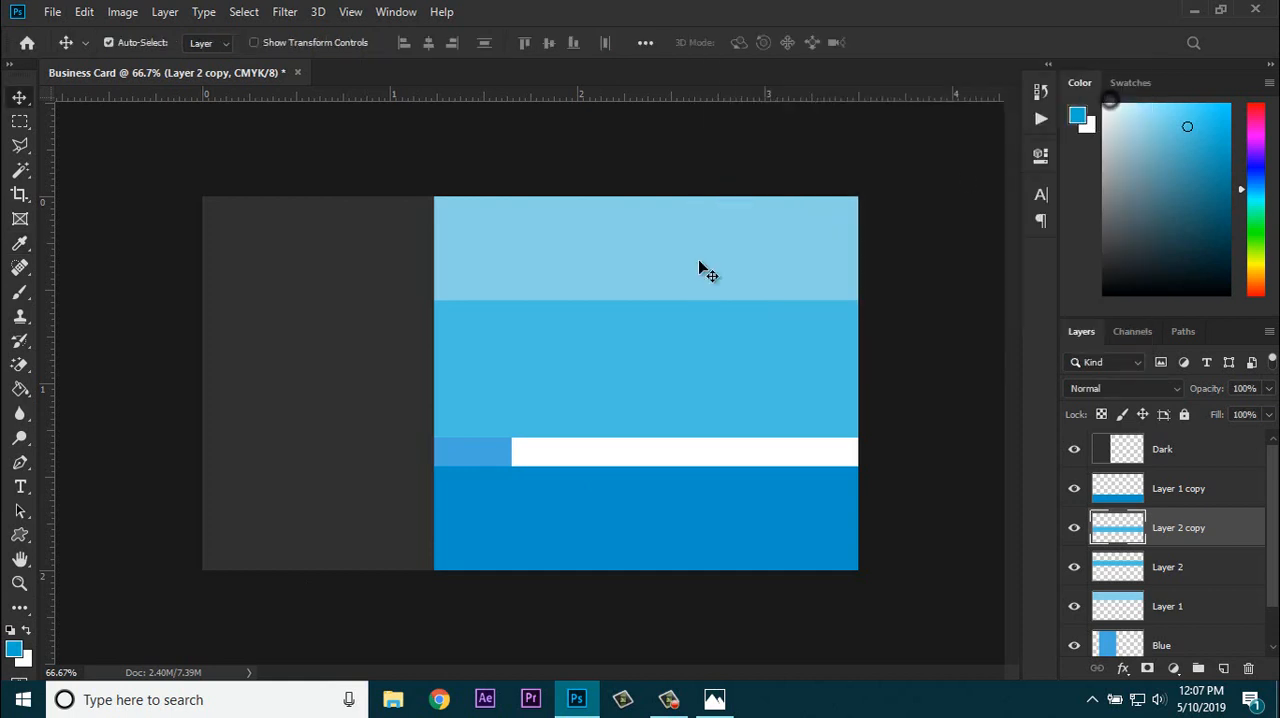
{"action": "left_click", "coordinate": [24, 391]}
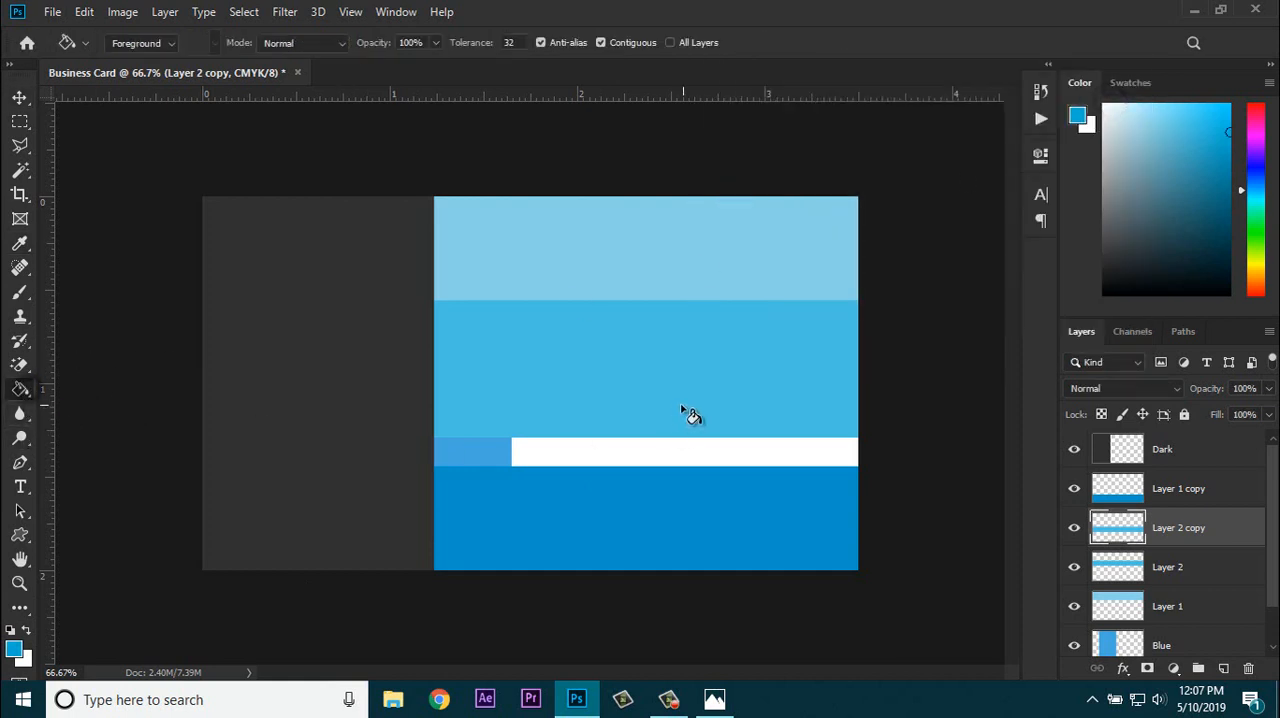
{"action": "left_click", "coordinate": [676, 422]}
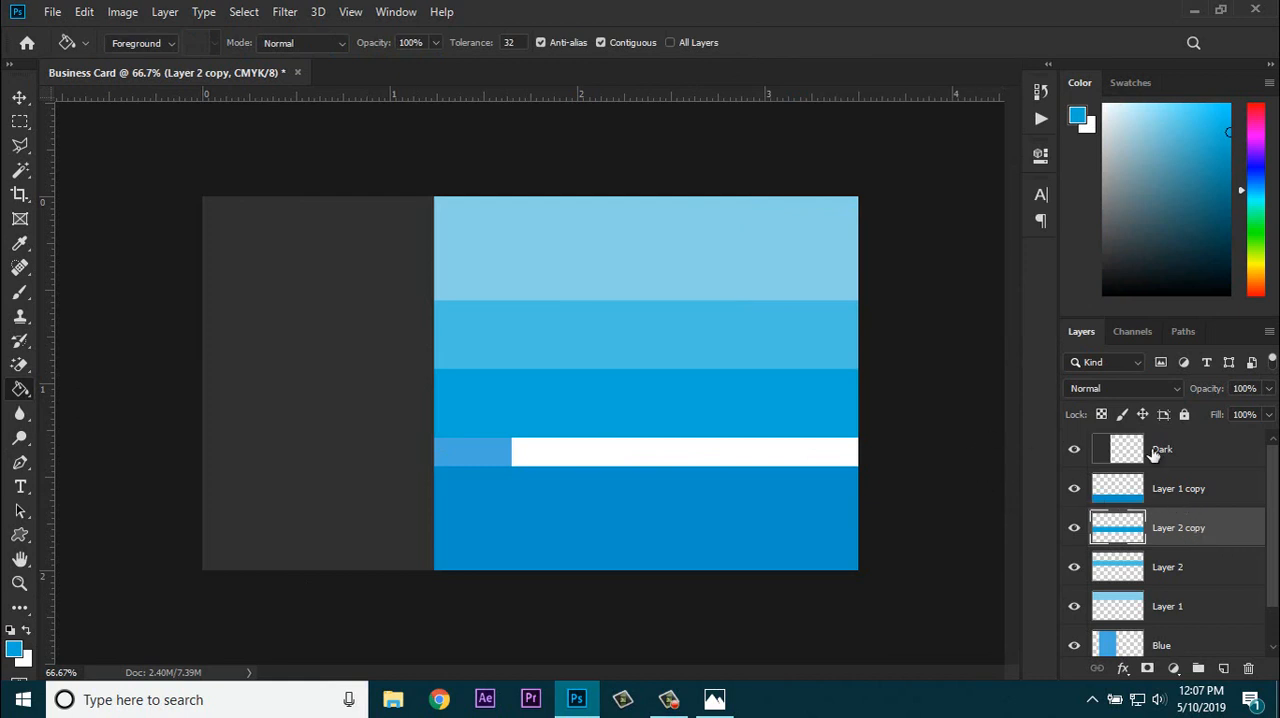
{"action": "left_click", "coordinate": [1174, 489]}
{"action": "left_click", "coordinate": [1170, 522], "text": "shift"}
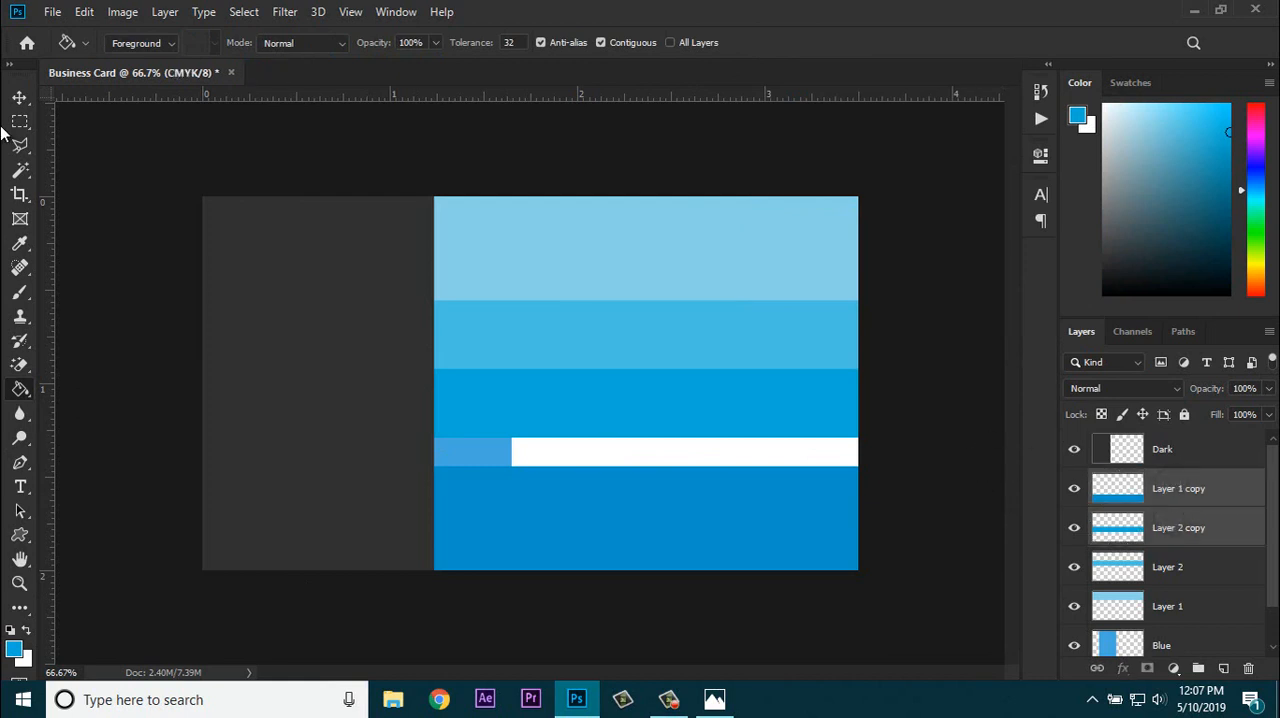
{"action": "left_click", "coordinate": [19, 98]}
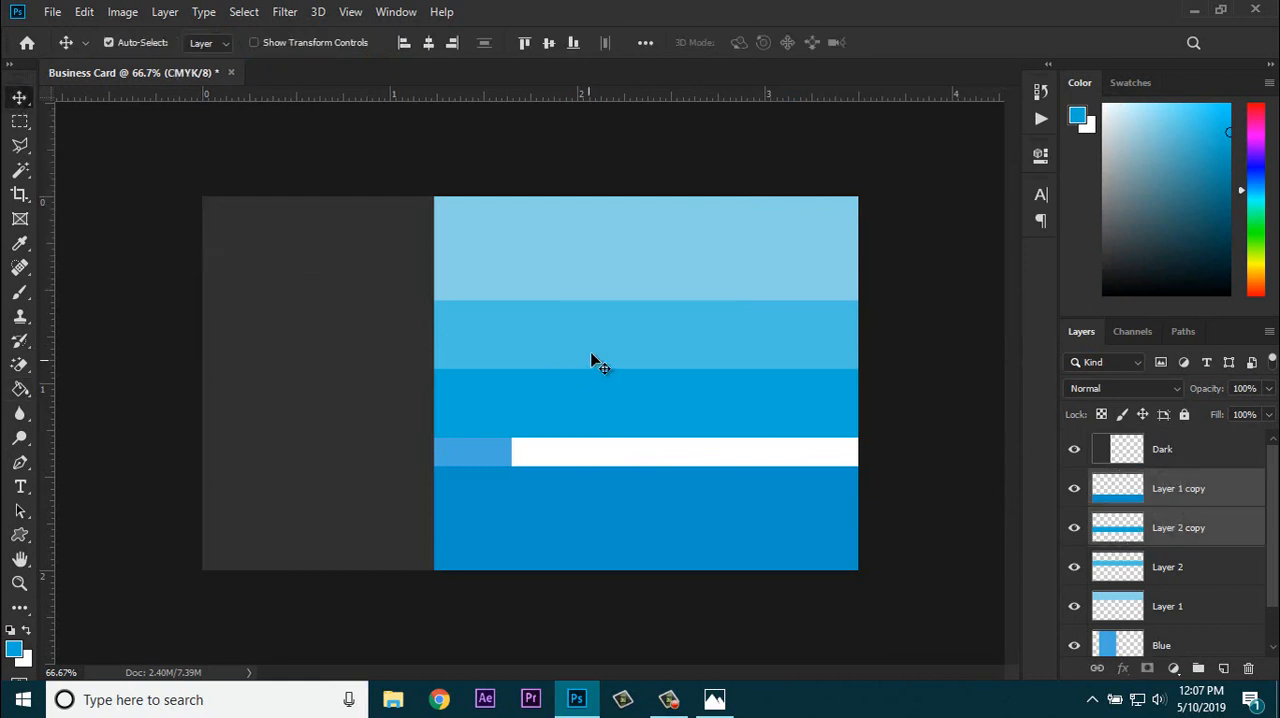
{"action": "left_click_drag", "start_coordinate": [591, 356], "coordinate": [737, 372]}
{"action": "key", "text": "ctrl+z"}
Step: Move the Layer 2 and Layer 2 copy bands down together, leaving gaps of about 0.08 inch above and below the pair
{"action": "left_click", "coordinate": [1172, 481]}
{"action": "left_click", "coordinate": [1168, 523]}
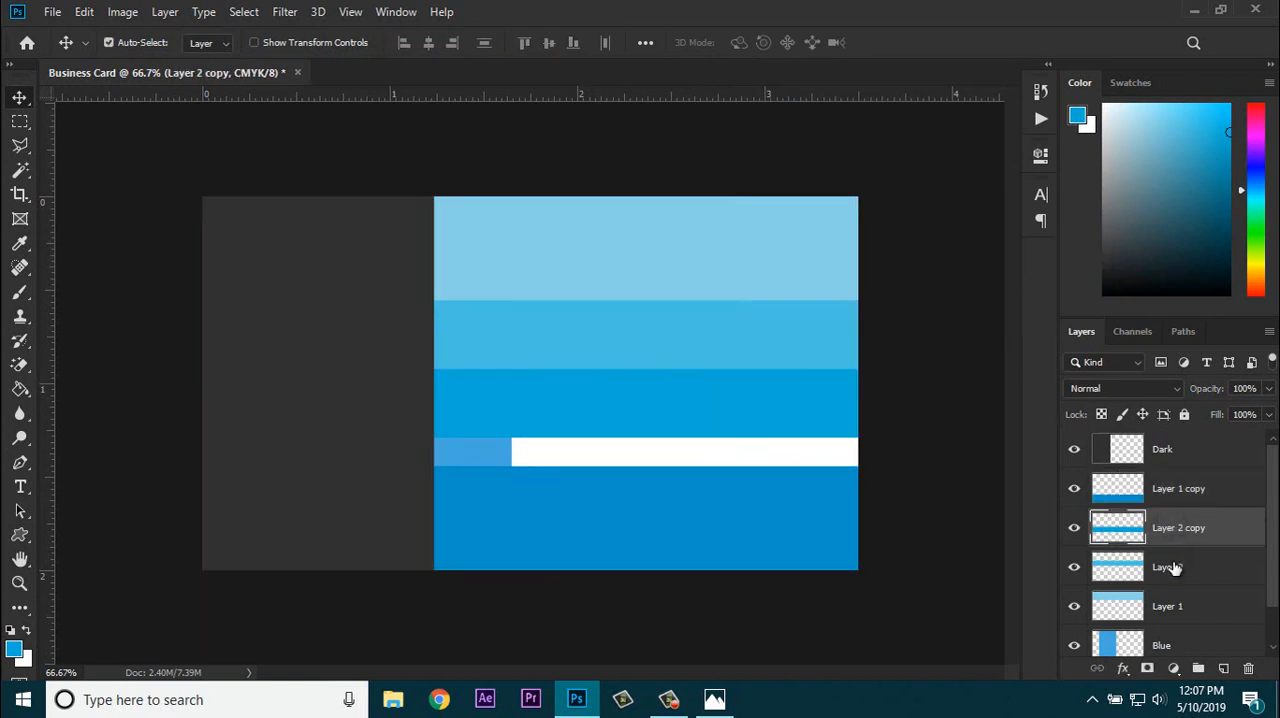
{"action": "left_click", "coordinate": [1167, 569], "text": "ctrl"}
{"action": "left_click_drag", "start_coordinate": [677, 367], "coordinate": [674, 377]}
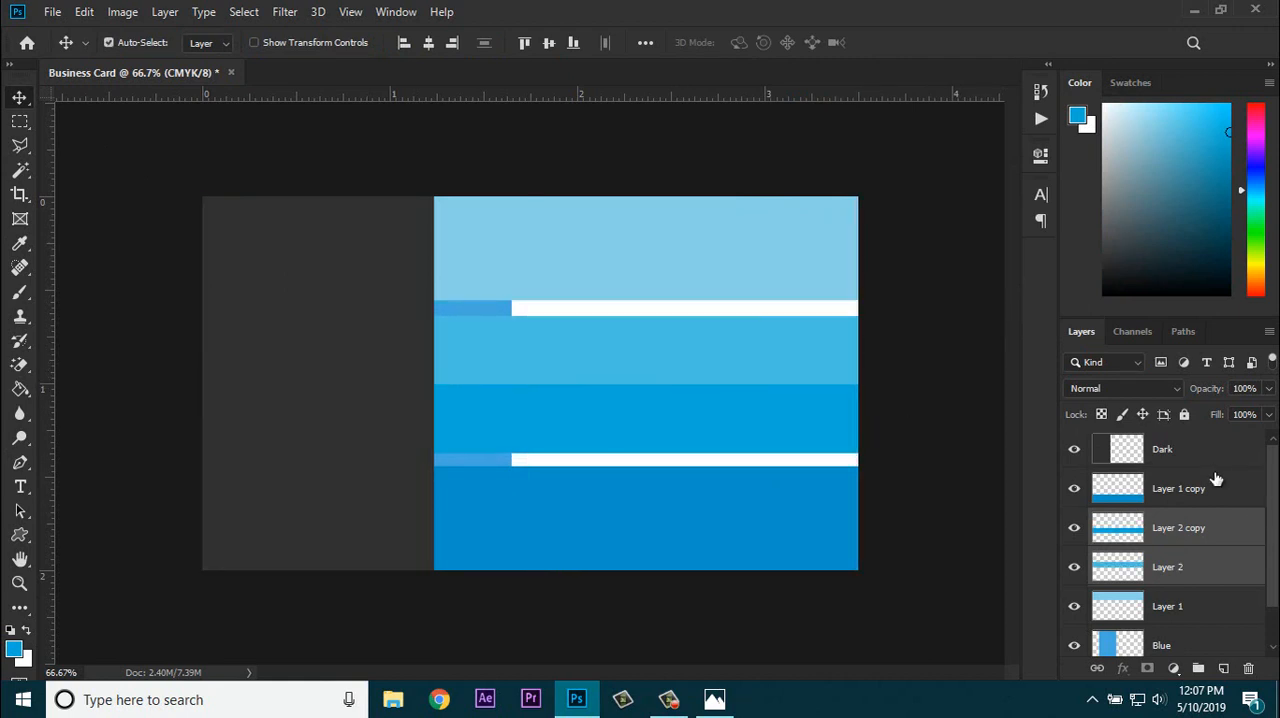
Step: Show transform controls and scale the Layer 2 copy band to about 119% so its lower edge meets the bottom band
{"action": "left_click", "coordinate": [1163, 530]}
{"action": "left_click", "coordinate": [1074, 528]}
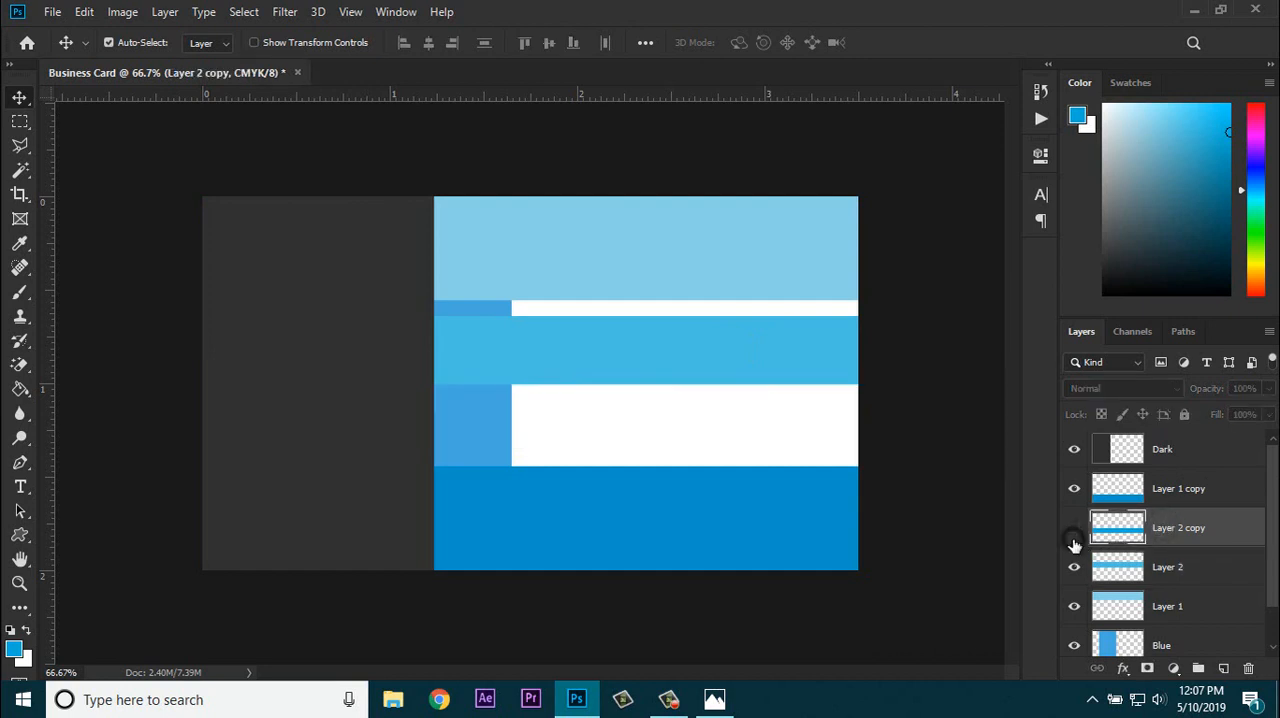
{"action": "left_click", "coordinate": [1074, 528]}
{"action": "left_click", "coordinate": [316, 44]}
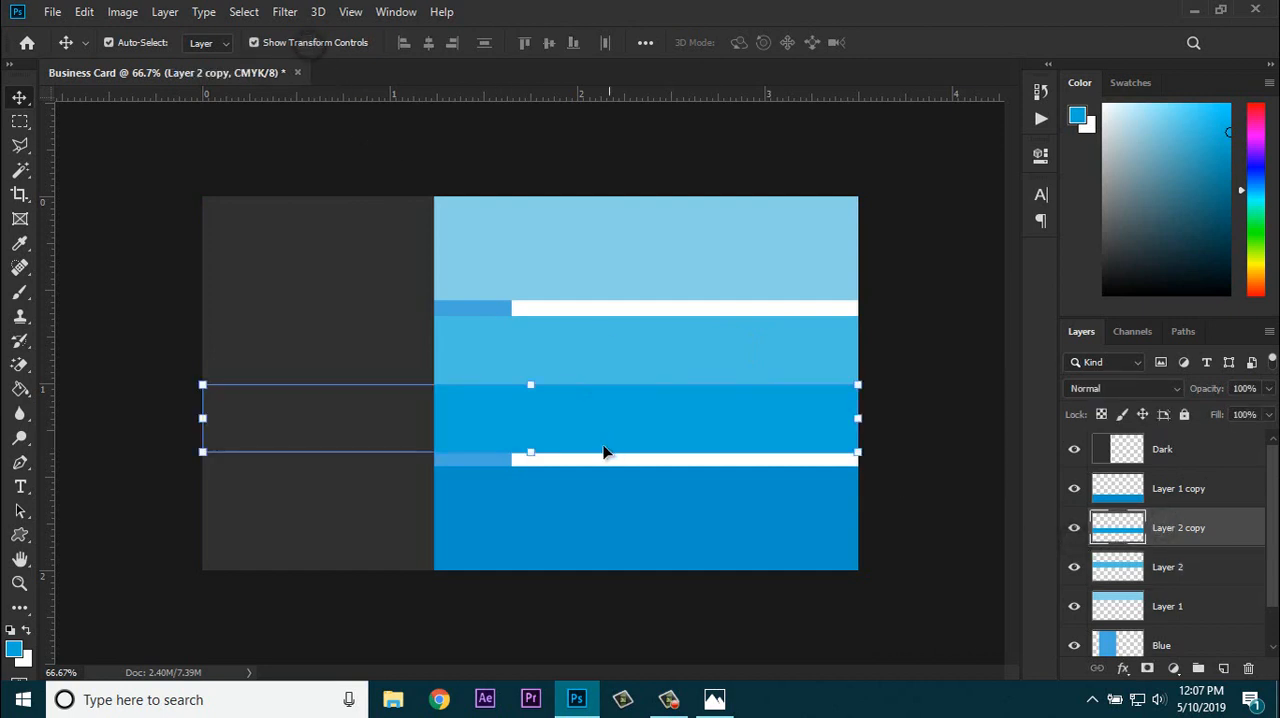
{"action": "left_click_drag", "start_coordinate": [531, 452], "coordinate": [569, 468]}
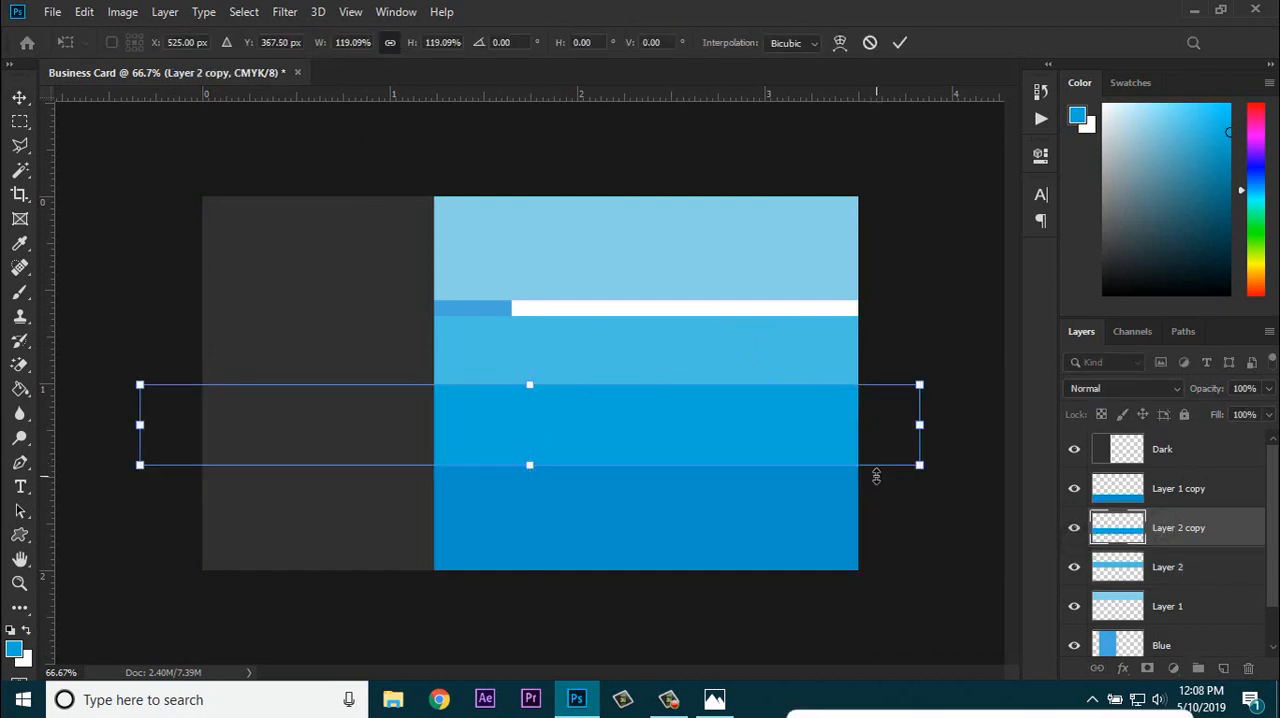
{"action": "key", "text": "Return"}
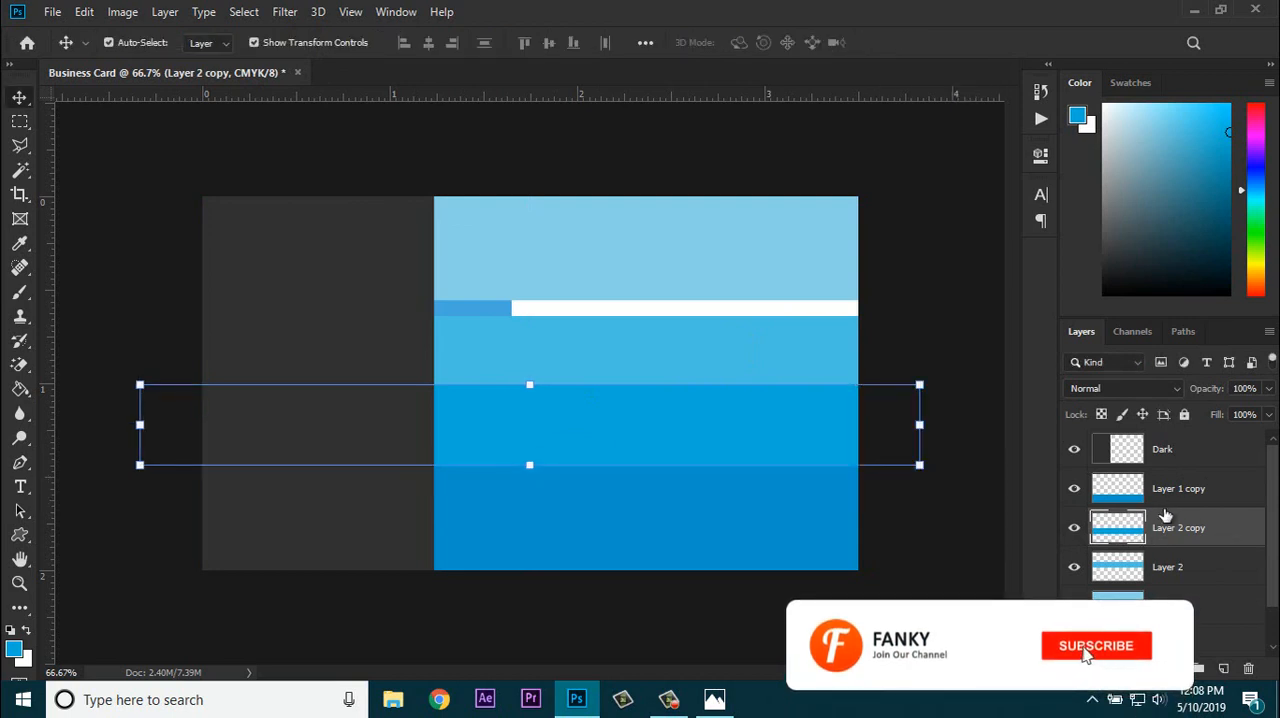
Step: Scale the Layer 2 band upward to meet the top band's lower edge, then hide the transform controls
{"action": "left_click", "coordinate": [1160, 568]}
{"action": "left_click_drag", "start_coordinate": [531, 312], "coordinate": [543, 302]}
{"action": "key", "text": "Return"}
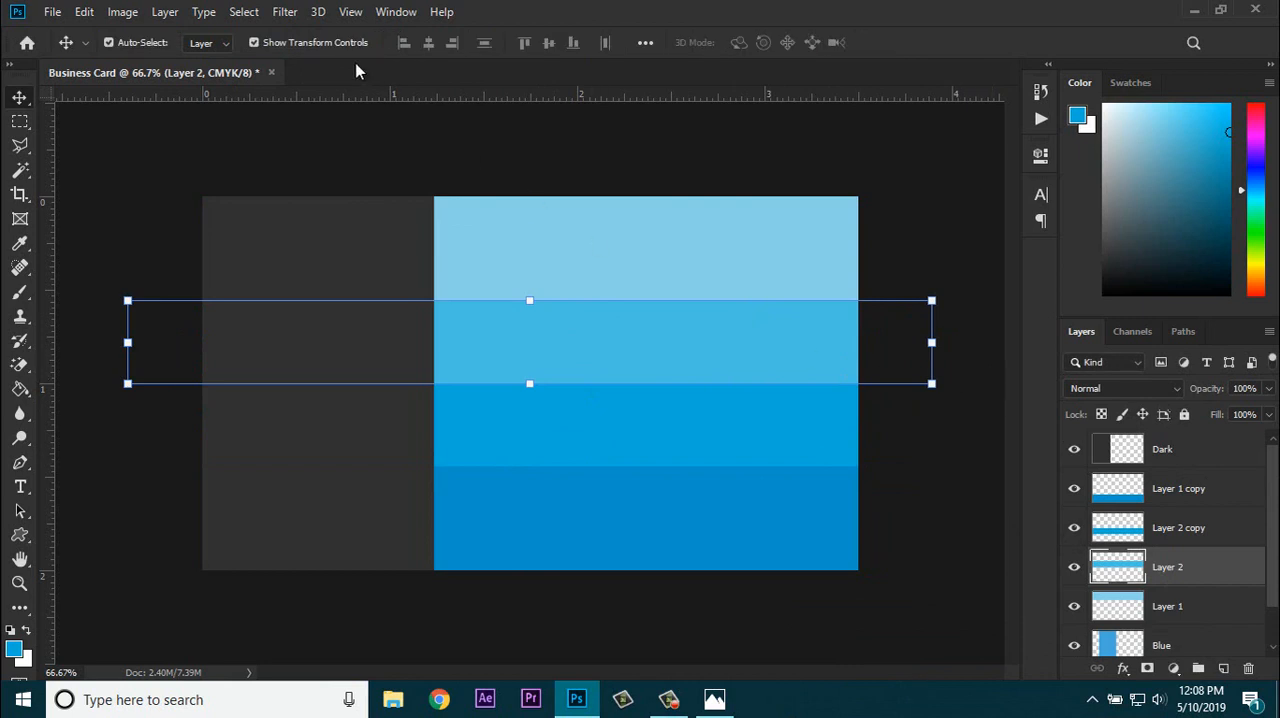
{"action": "left_click", "coordinate": [293, 46]}
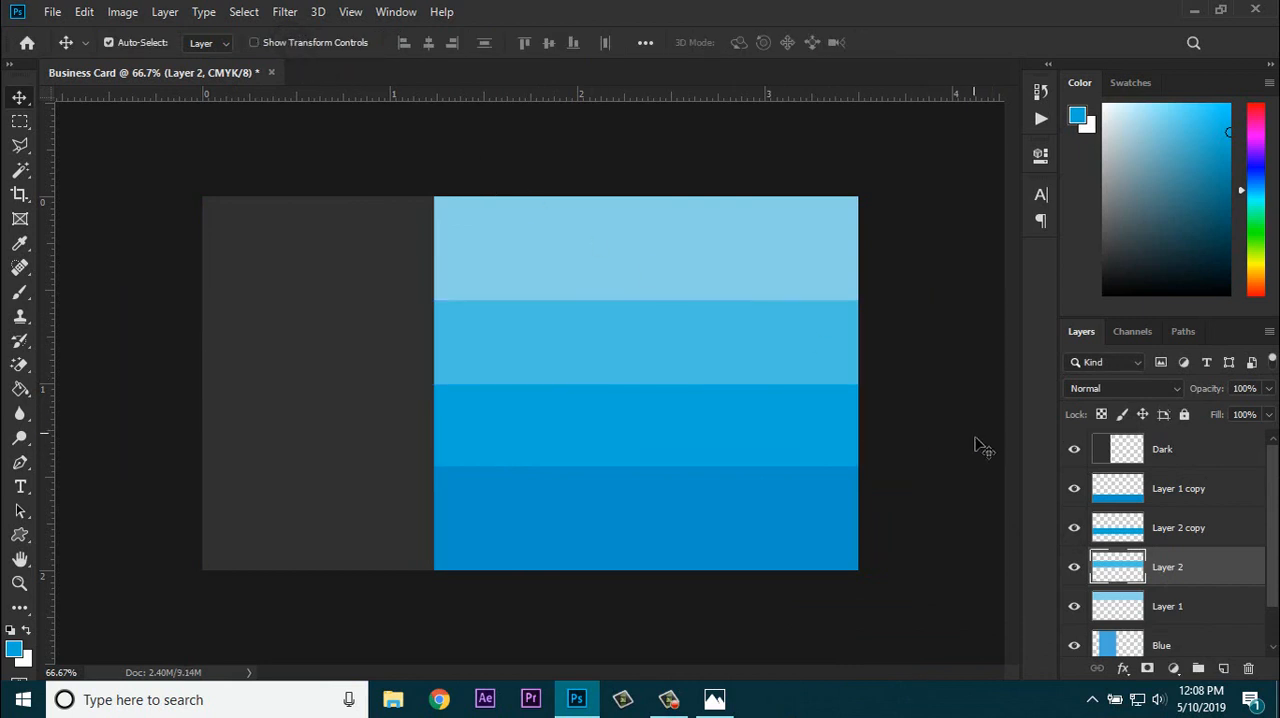
Step: Load the bottom band on Layer 1 copy as a selection and set the foreground color to PANTONE 639 C
{"action": "left_click", "coordinate": [1138, 494]}
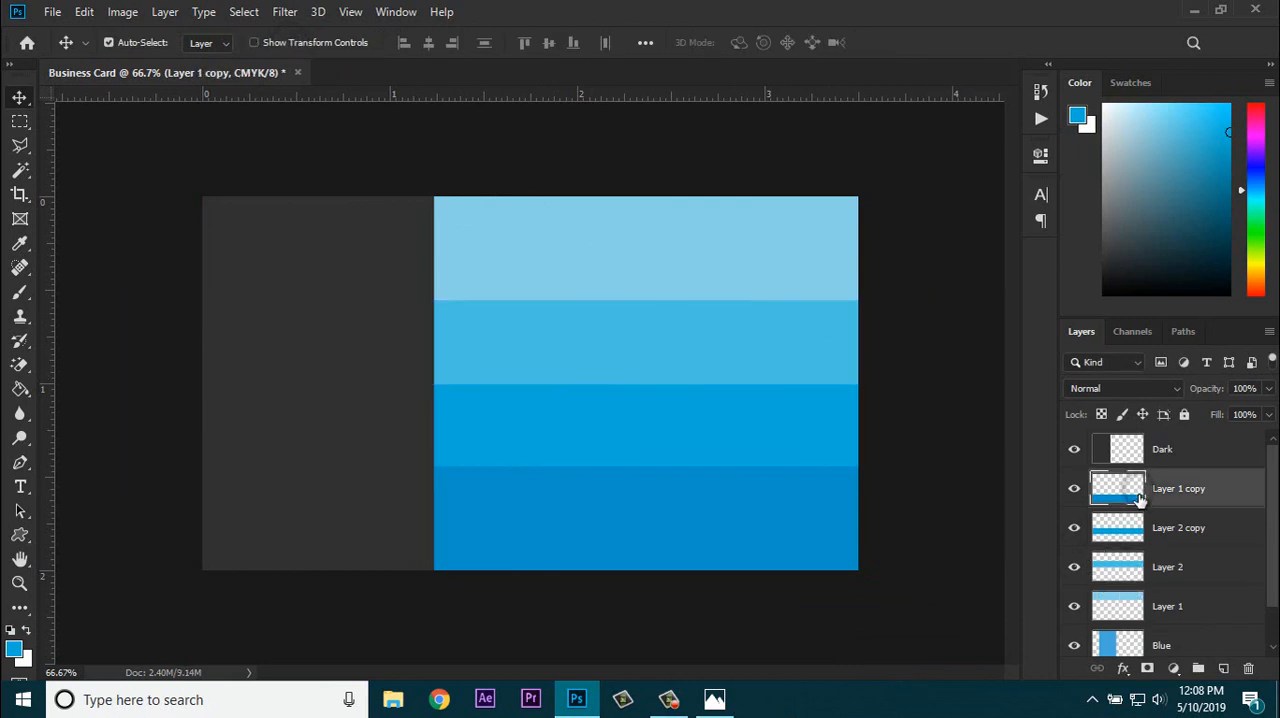
{"action": "left_click", "coordinate": [1075, 492]}
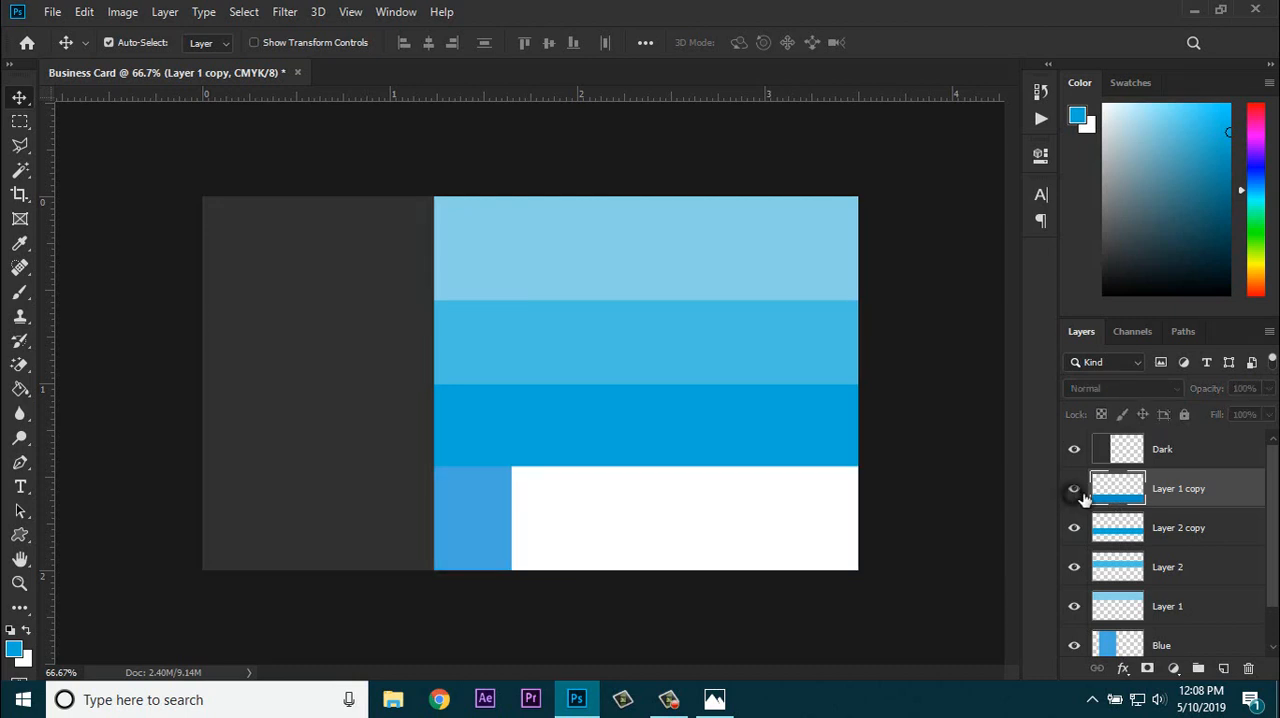
{"action": "left_click", "coordinate": [1075, 492]}
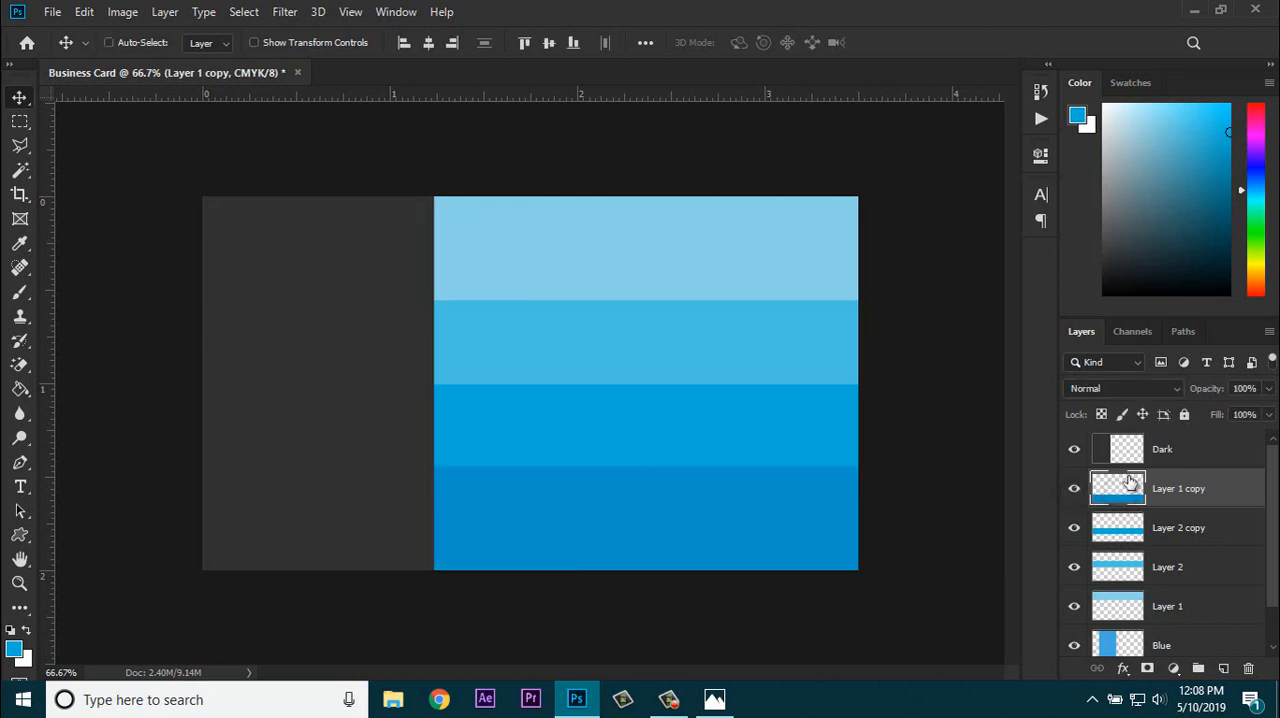
{"action": "left_click", "coordinate": [1120, 492], "text": "ctrl"}
{"action": "left_click", "coordinate": [14, 650]}
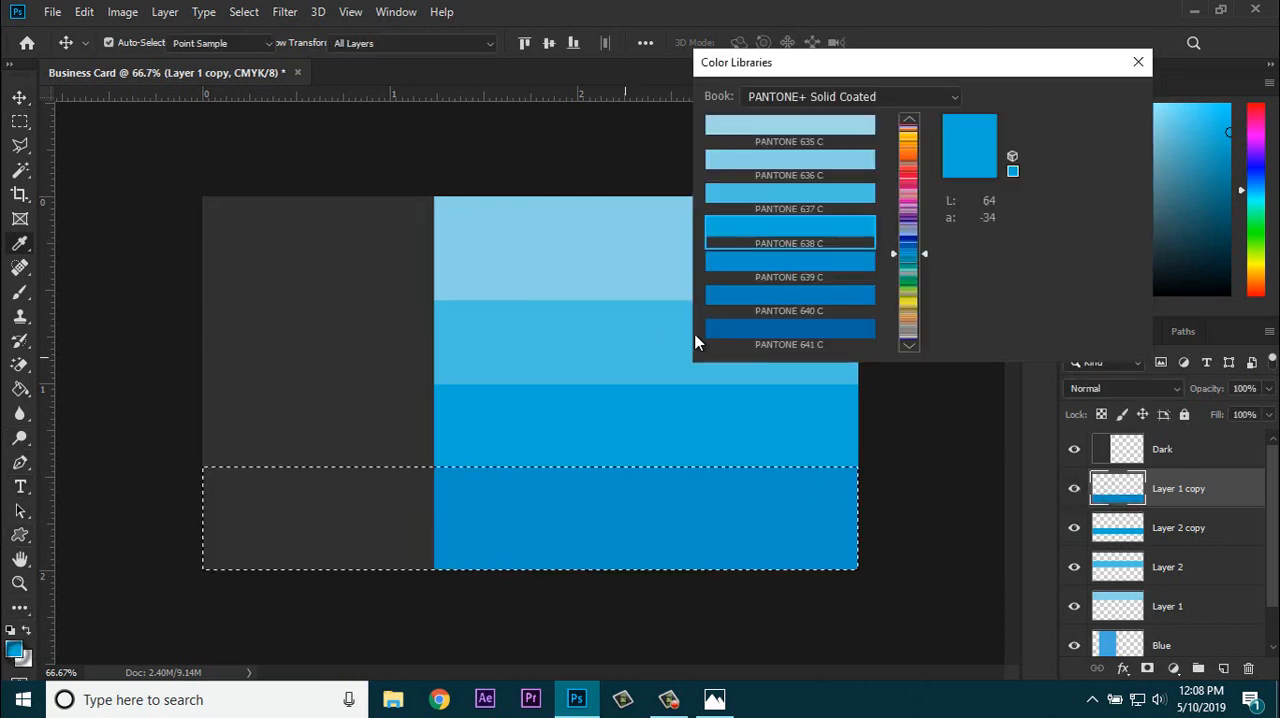
{"action": "left_click", "coordinate": [799, 270]}
{"action": "left_click", "coordinate": [1108, 99]}
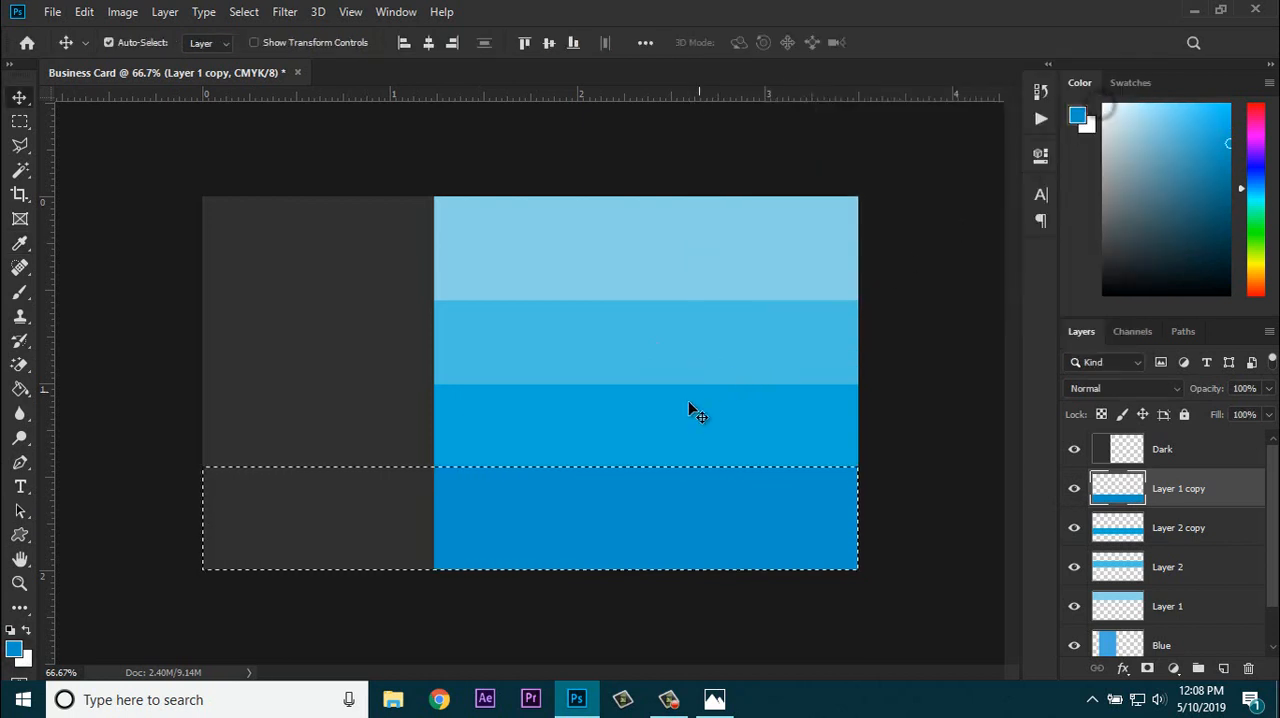
{"action": "key", "text": "g"}
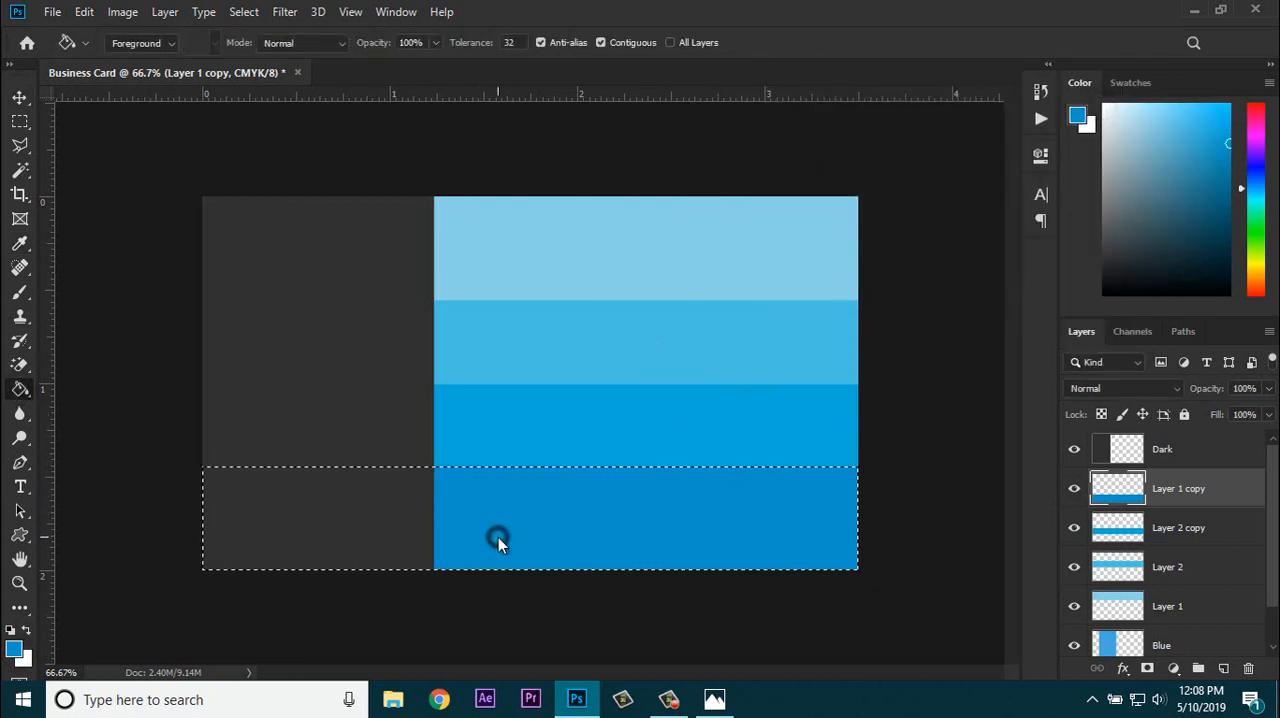
Step: Fill the selected bottom band with PANTONE 640 C, then clear the selection
{"action": "left_click", "coordinate": [14, 650]}
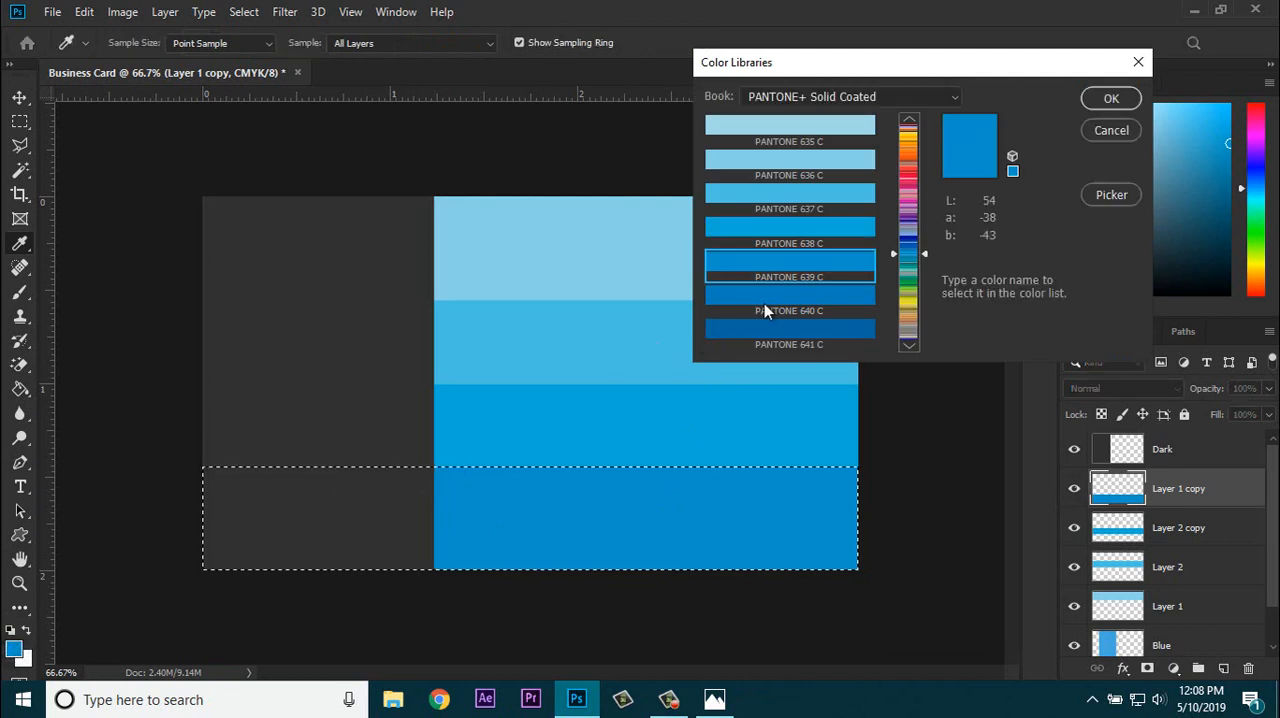
{"action": "left_click", "coordinate": [766, 297]}
{"action": "left_click", "coordinate": [1100, 97]}
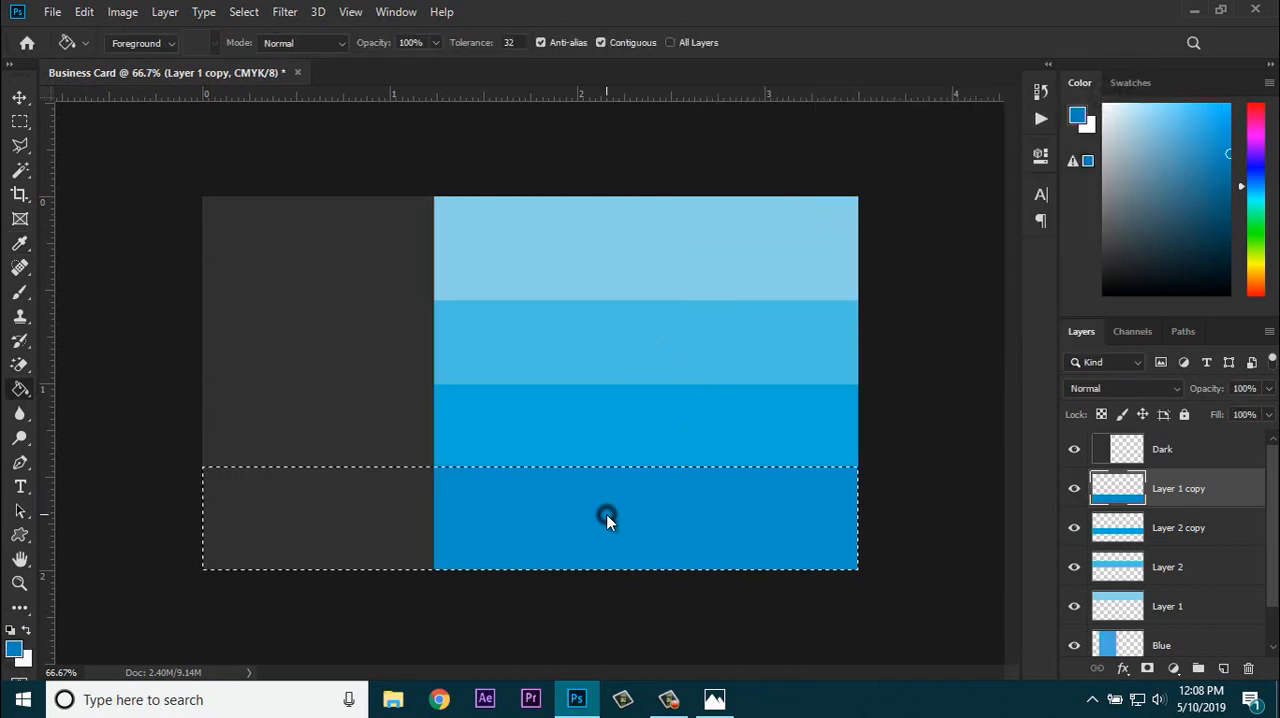
{"action": "left_click", "coordinate": [615, 524]}
{"action": "key", "text": "ctrl+d"}
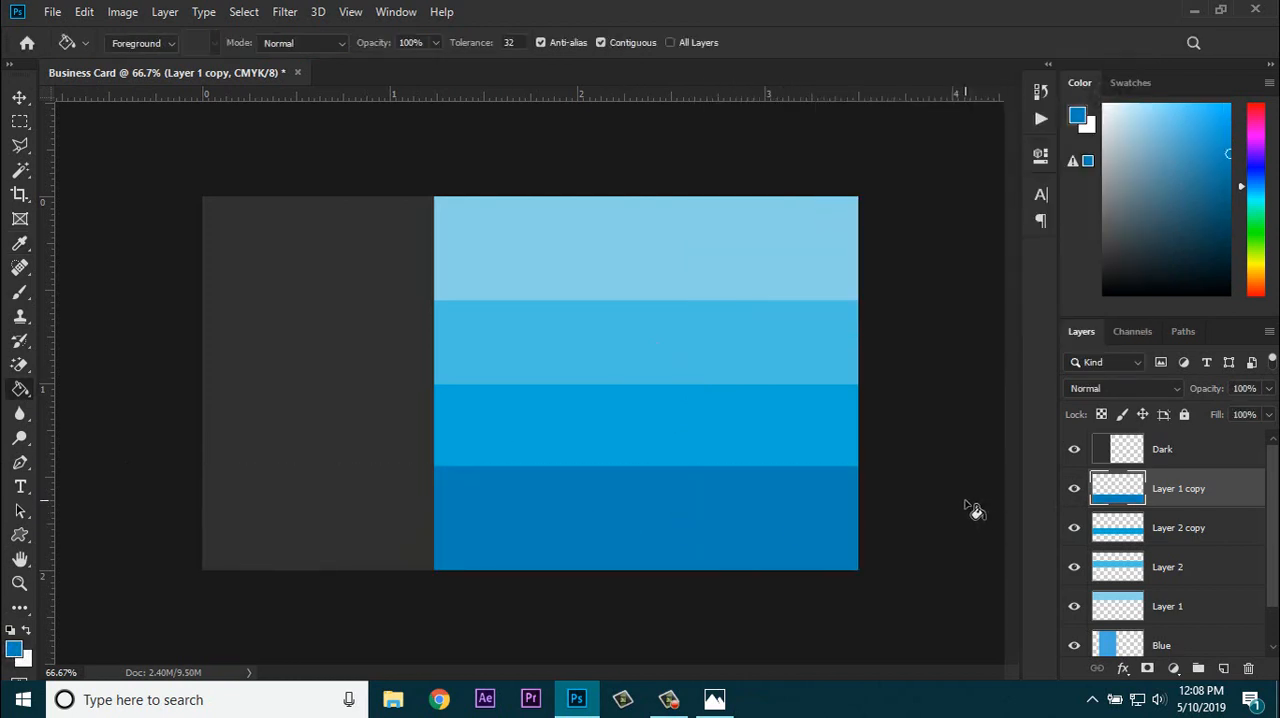
Step: Select the top band on Layer 1, refill it with PANTONE 635 C, and clear the selection
{"action": "left_click", "coordinate": [1165, 617]}
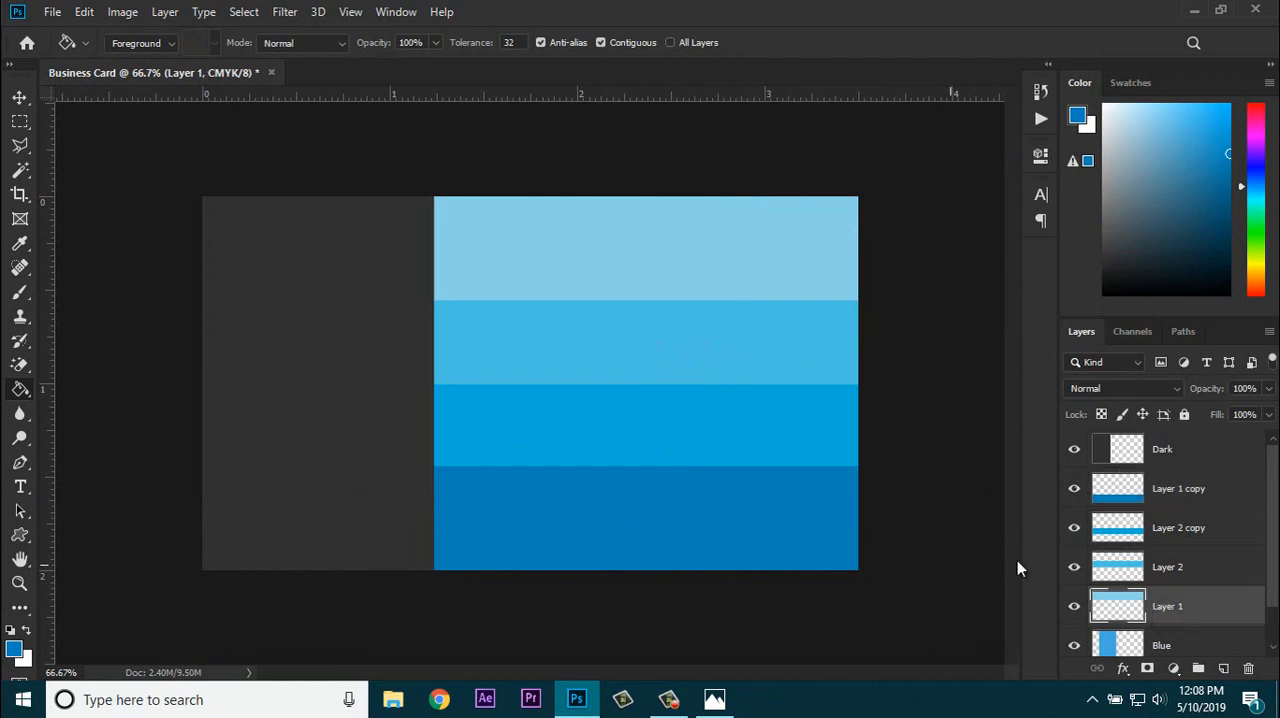
{"action": "left_click", "coordinate": [1112, 605], "text": "ctrl"}
{"action": "left_click", "coordinate": [18, 650]}
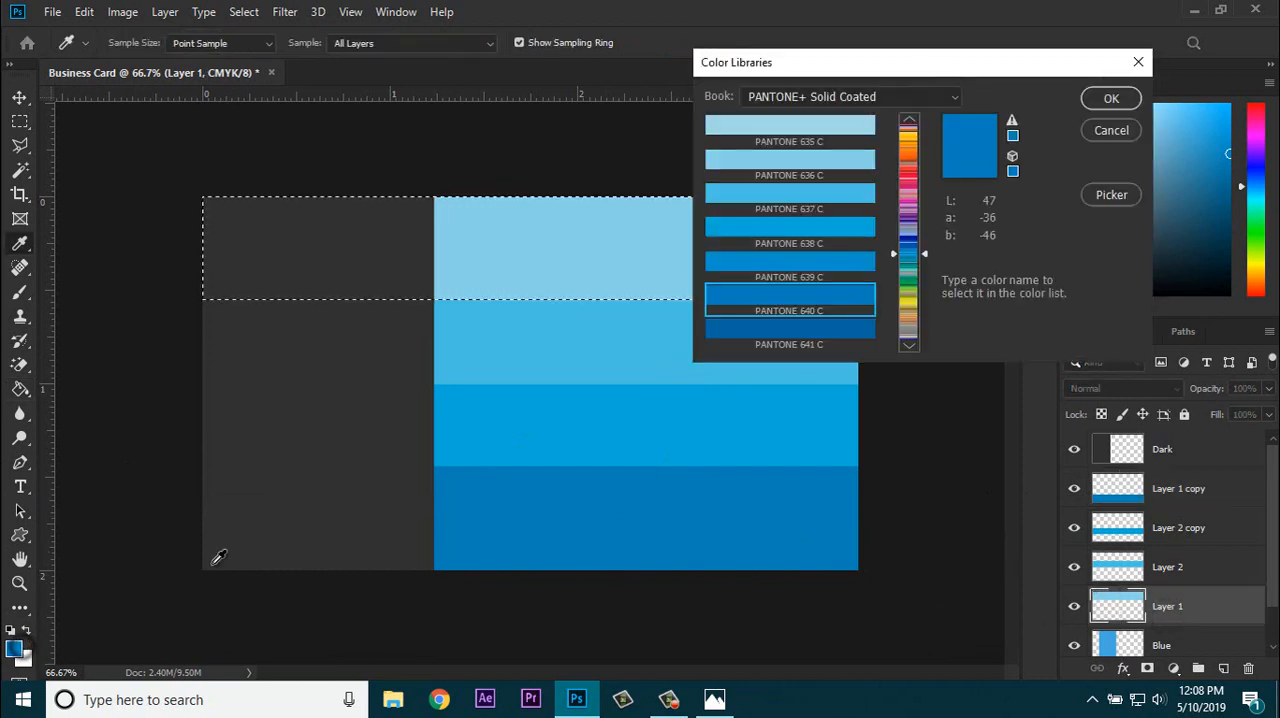
{"action": "left_click", "coordinate": [785, 128]}
{"action": "left_click", "coordinate": [1104, 104]}
{"action": "key", "text": "g"}
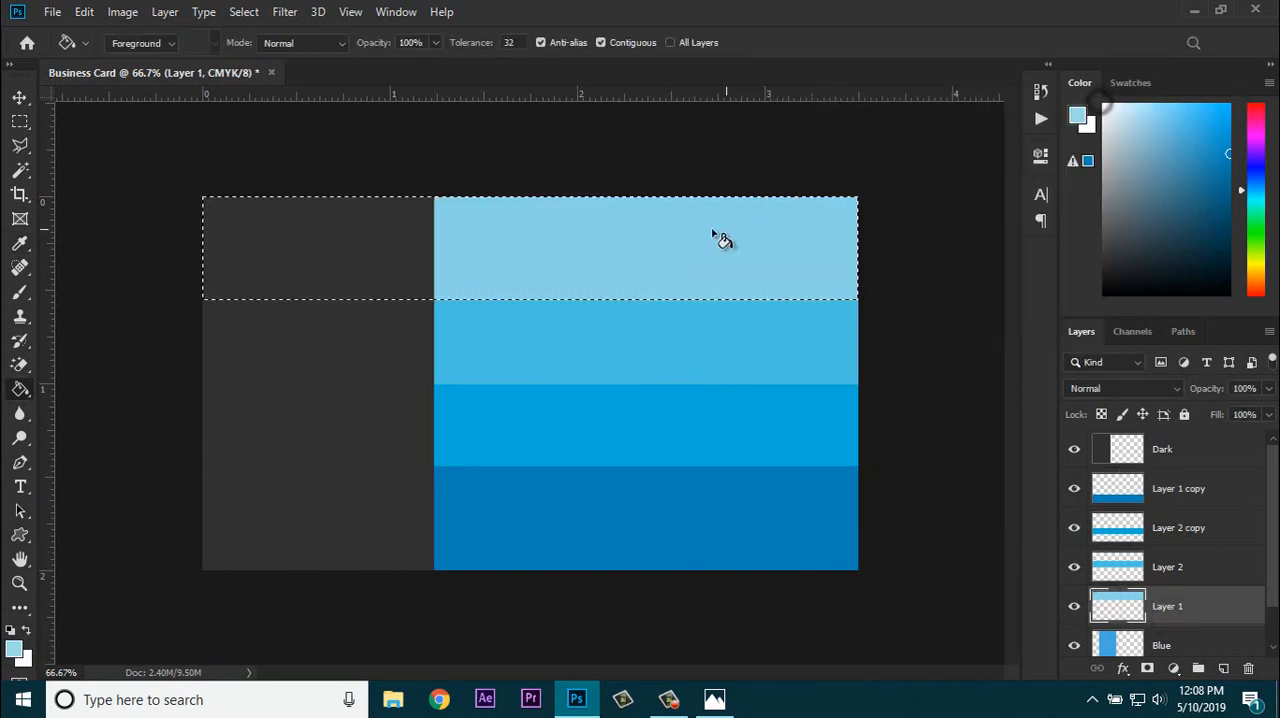
{"action": "left_click", "coordinate": [699, 234]}
{"action": "key", "text": "ctrl+d"}
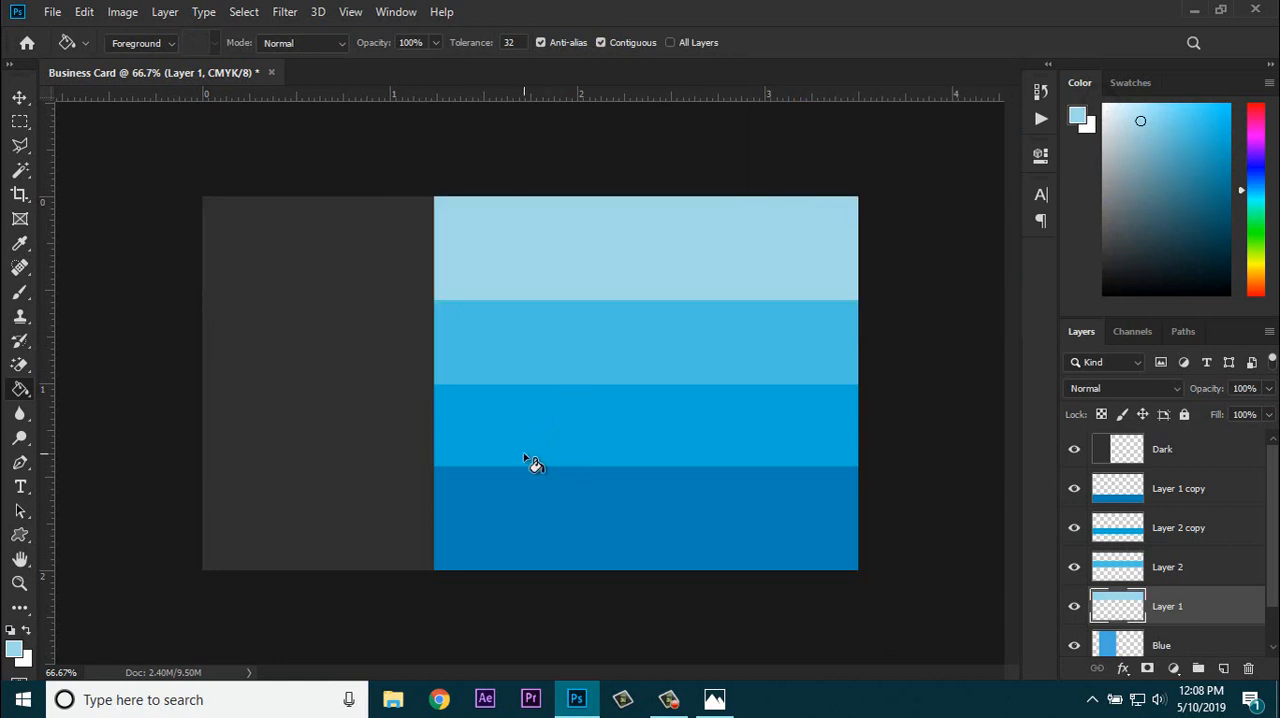
Step: Refill the second band from the top, on Layer 2, with PANTONE 636 C
{"action": "left_click", "coordinate": [1165, 531]}
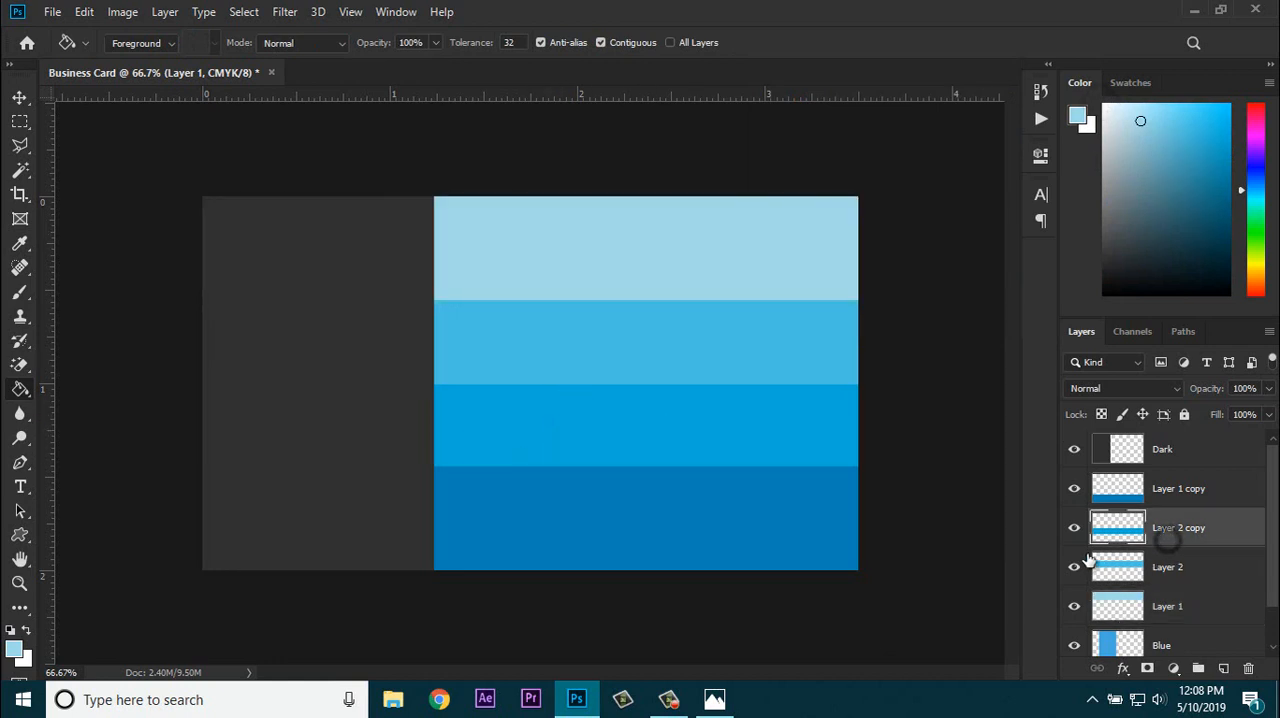
{"action": "left_click", "coordinate": [1074, 529]}
{"action": "left_click", "coordinate": [1074, 529]}
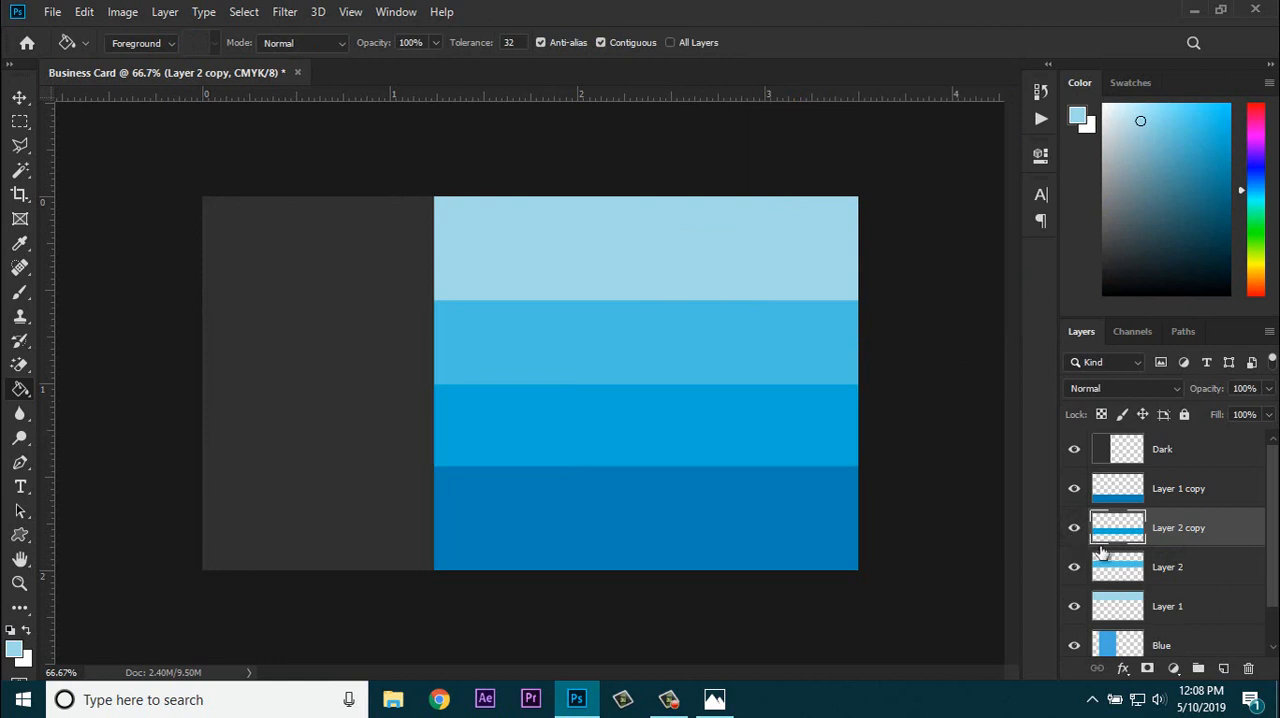
{"action": "left_click", "coordinate": [1098, 573]}
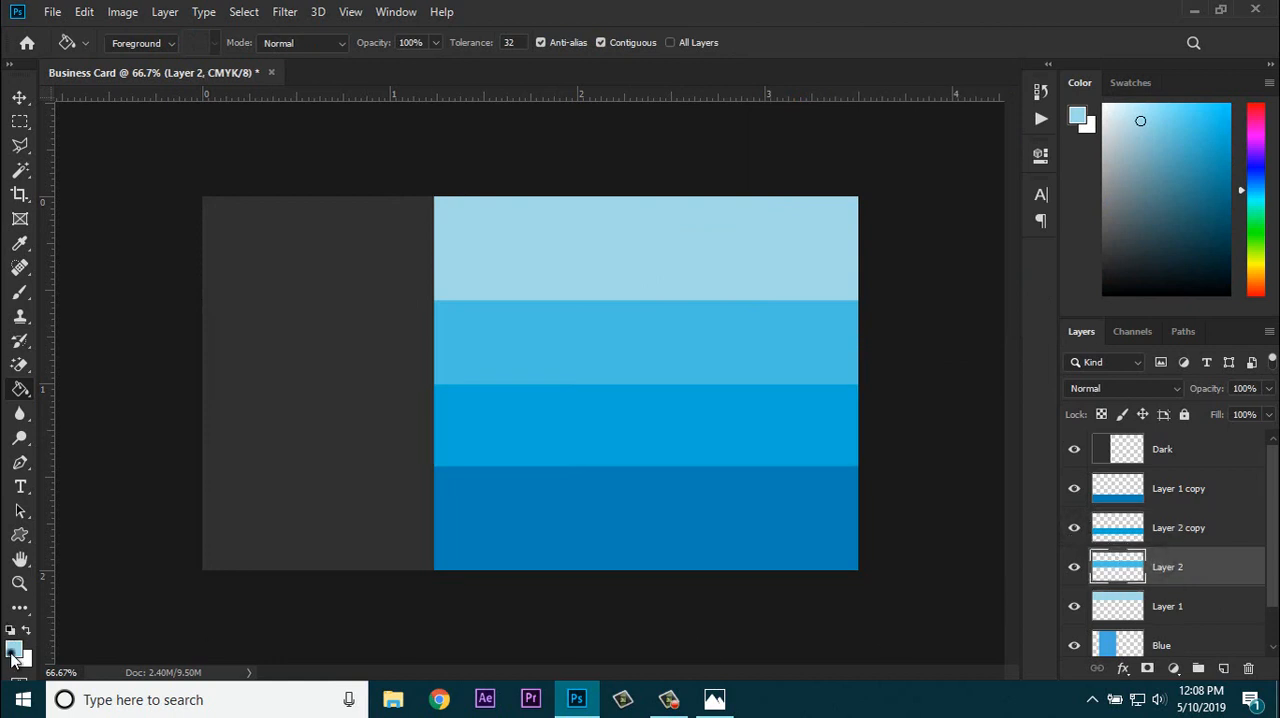
{"action": "left_click", "coordinate": [14, 651]}
{"action": "left_click", "coordinate": [795, 200]}
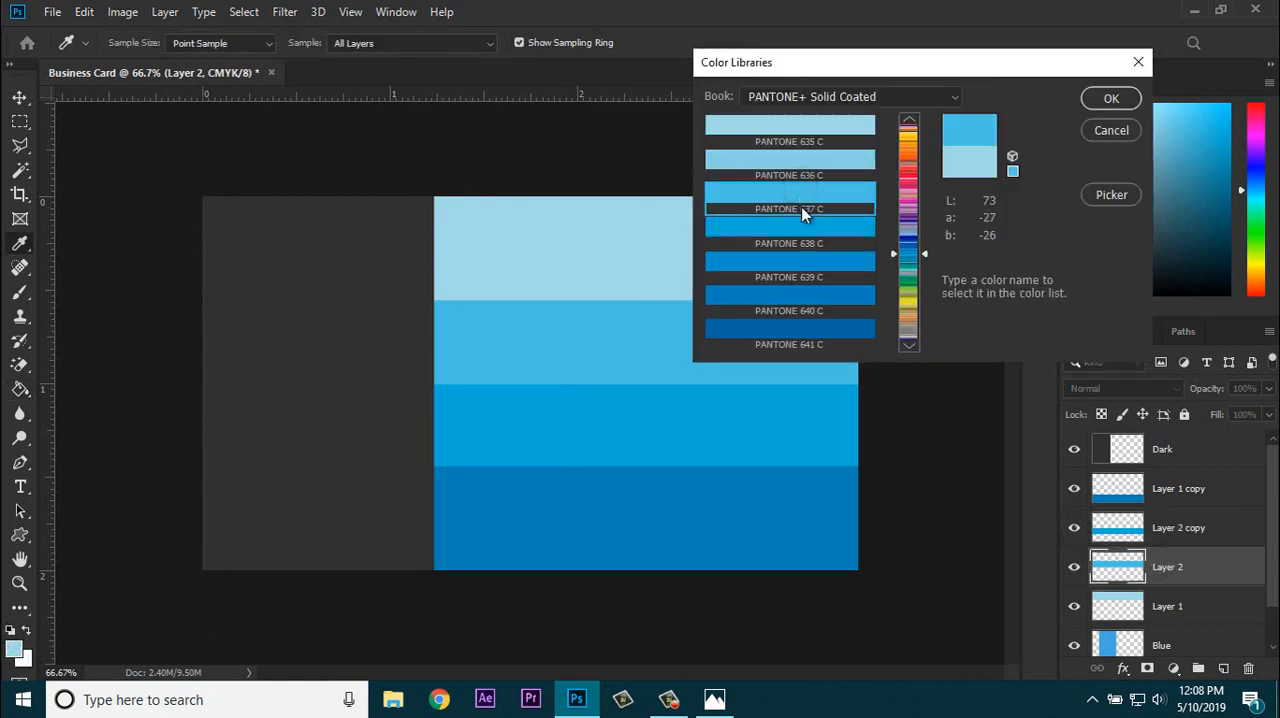
{"action": "left_click", "coordinate": [812, 160]}
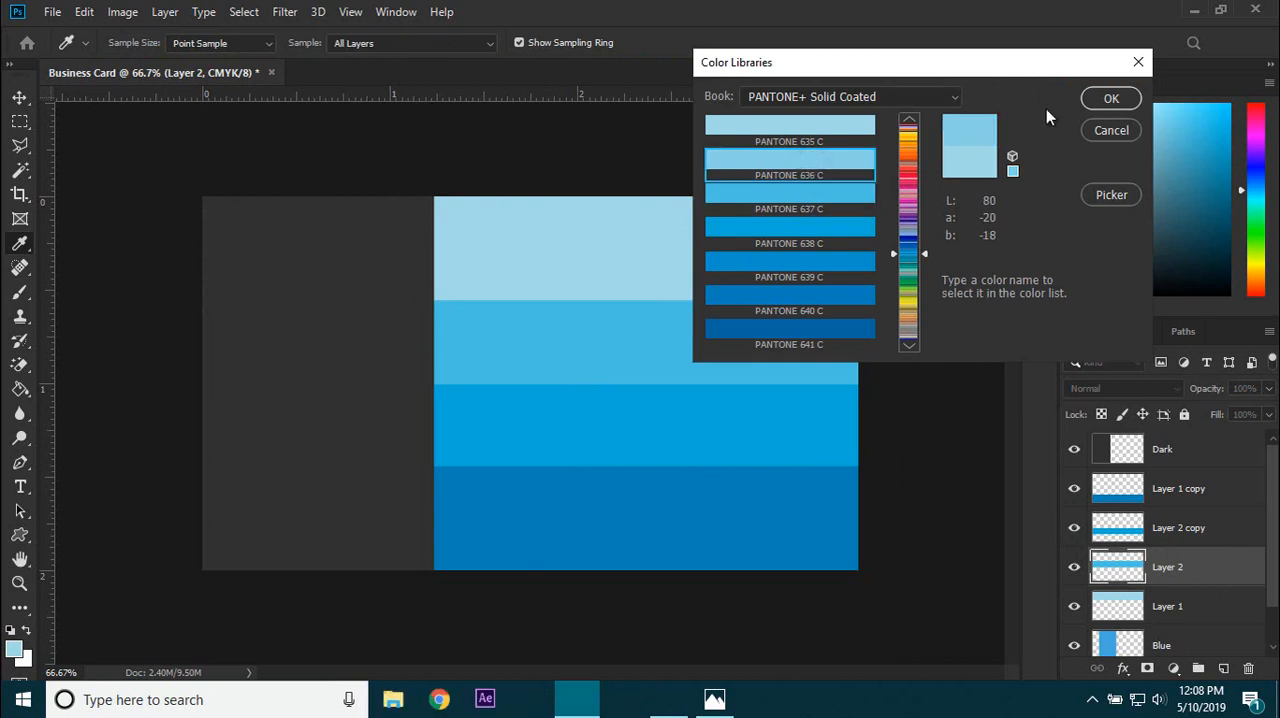
{"action": "key", "text": "g"}
{"action": "left_click", "coordinate": [1111, 98]}
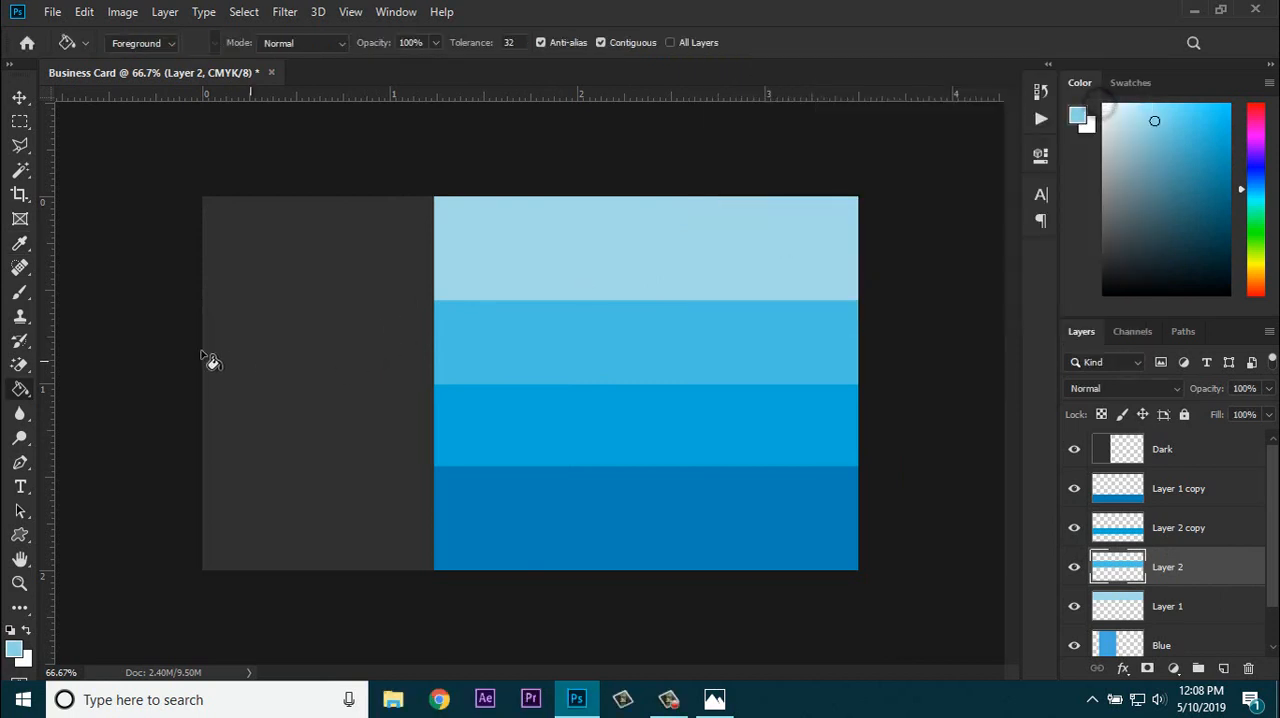
{"action": "left_click", "coordinate": [596, 356]}
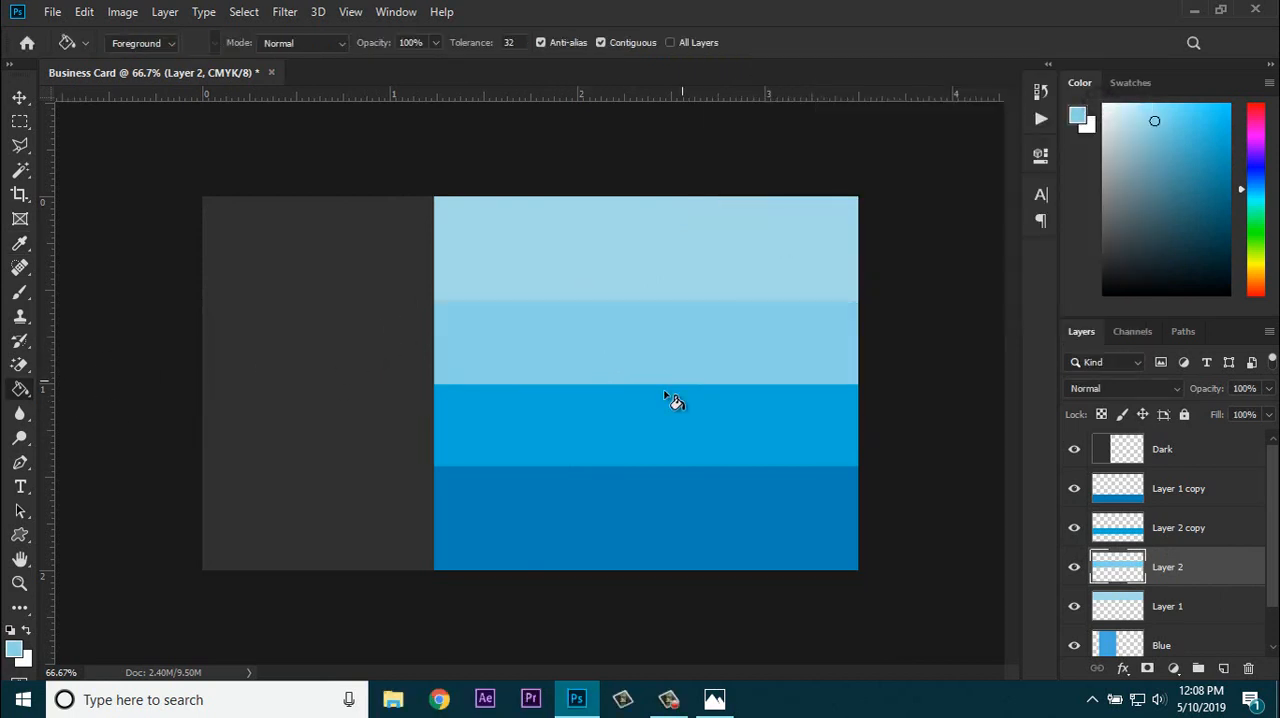
Step: Return the Layer 2 band to PANTONE 637 C with the Paint Bucket
{"action": "left_click", "coordinate": [14, 650]}
{"action": "left_click", "coordinate": [791, 195]}
{"action": "left_click", "coordinate": [1110, 100]}
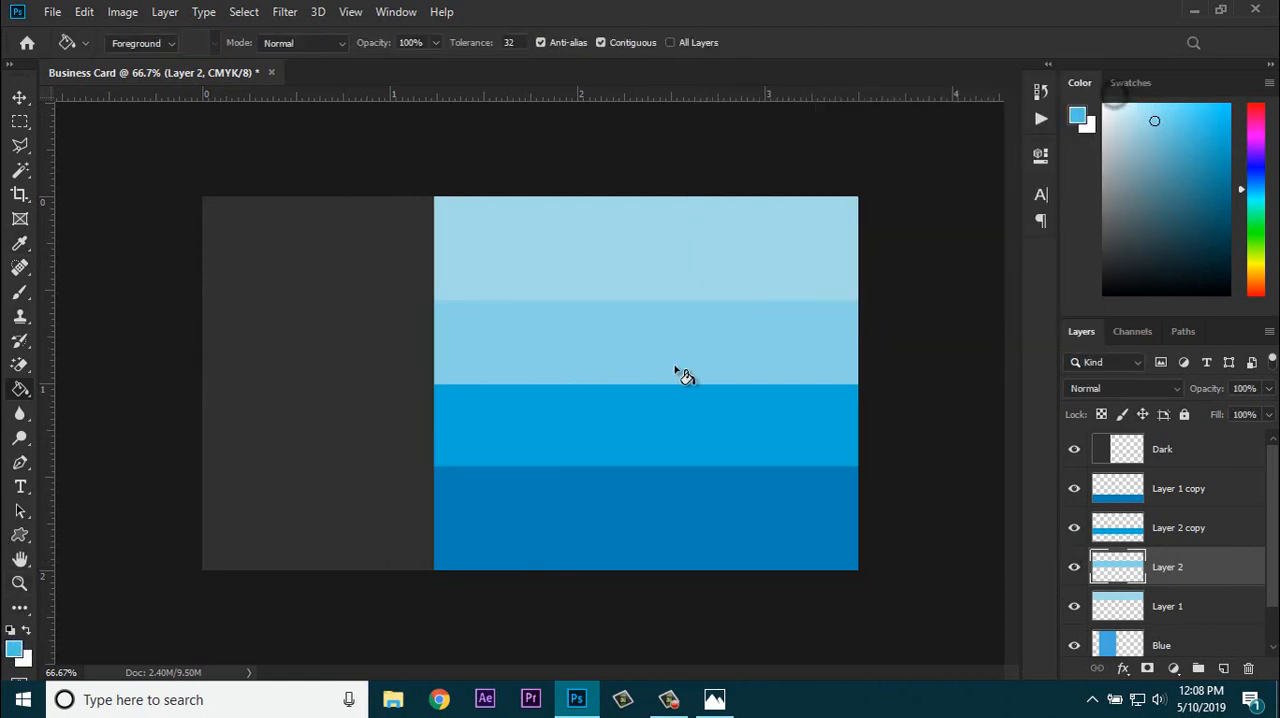
{"action": "left_click", "coordinate": [627, 349]}
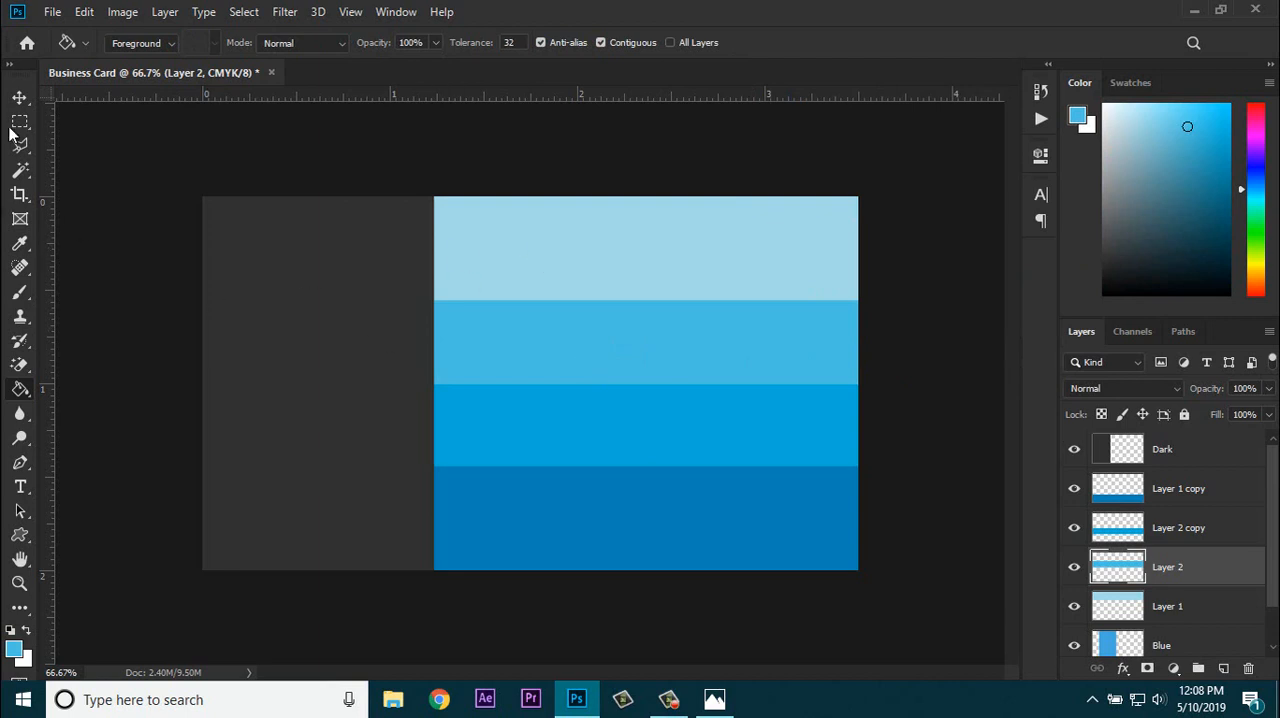
Step: Merge the four band layers, from Layer 1 copy down to Layer 1, into a single layer
{"action": "left_click", "coordinate": [18, 98]}
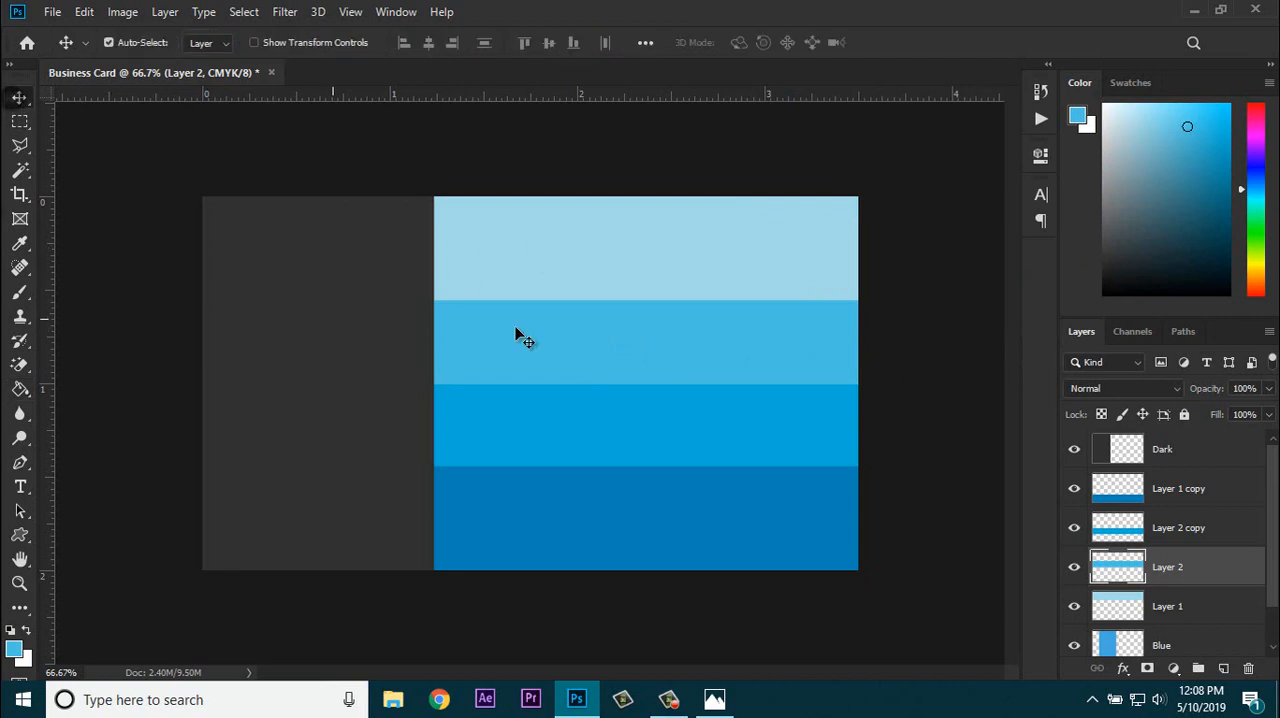
{"action": "left_click", "coordinate": [1133, 486]}
{"action": "left_click", "coordinate": [1170, 601], "text": "shift"}
{"action": "scroll", "coordinate": [1180, 599], "scroll_direction": "down", "scroll_amount": 1}
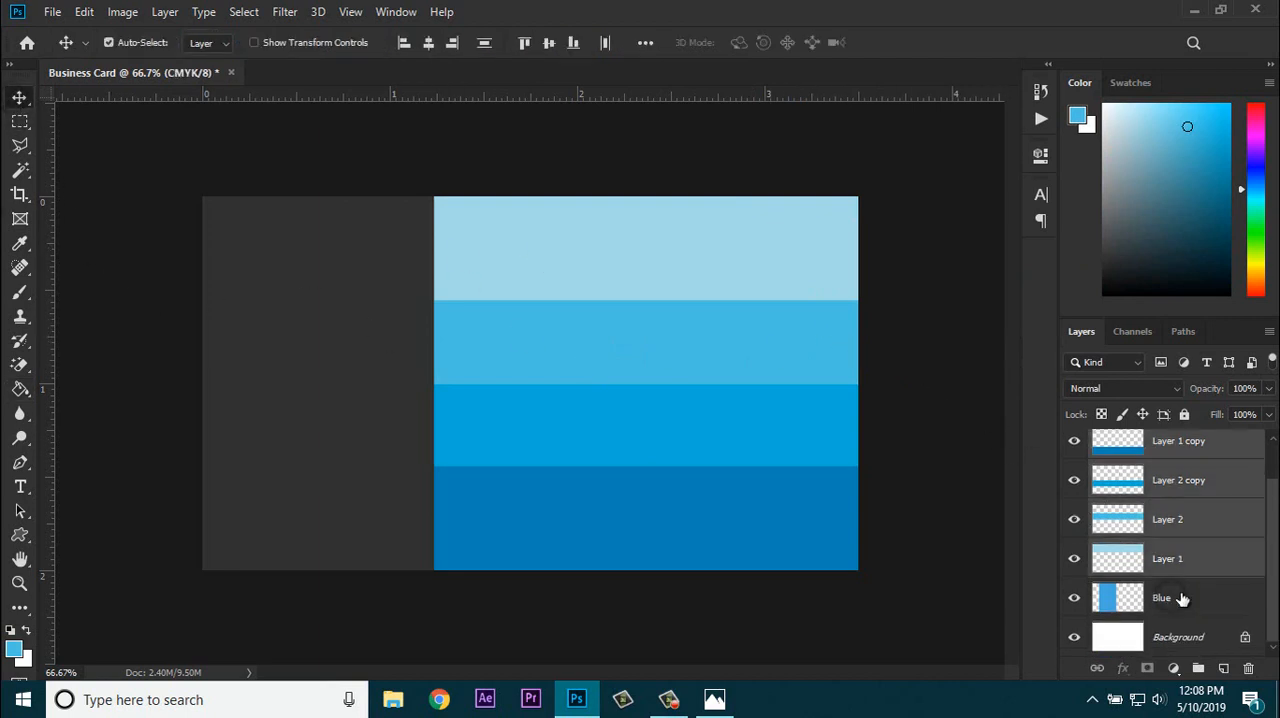
{"action": "right_click", "coordinate": [1169, 578]}
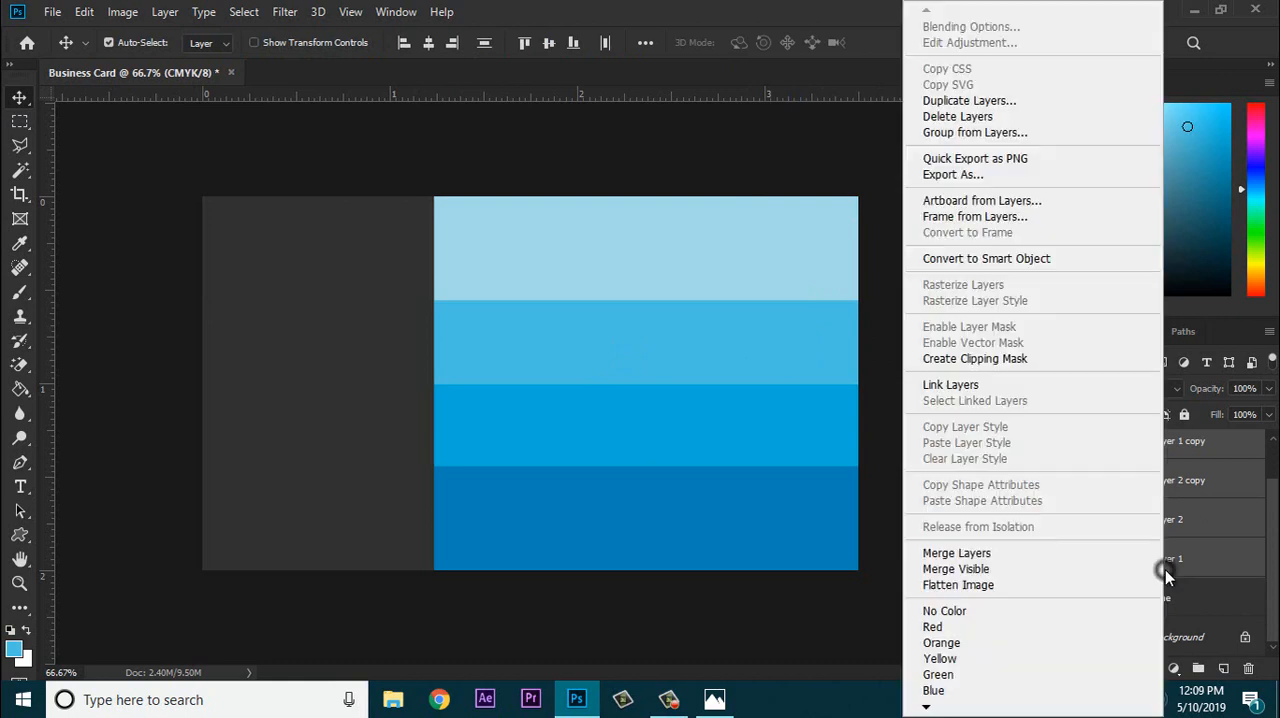
{"action": "left_click", "coordinate": [1020, 547]}
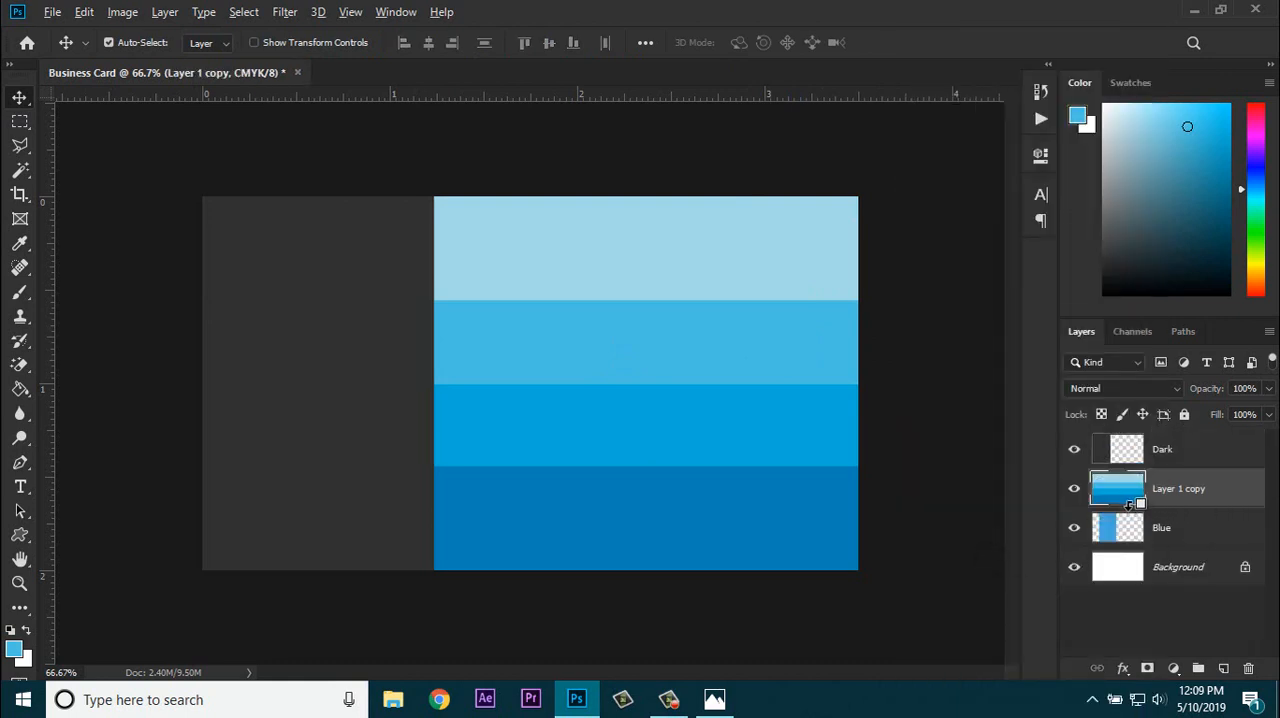
Step: Clip the merged bands to the Blue strip layer with a clipping mask, then deselect the layer
{"action": "right_click", "coordinate": [1192, 500]}
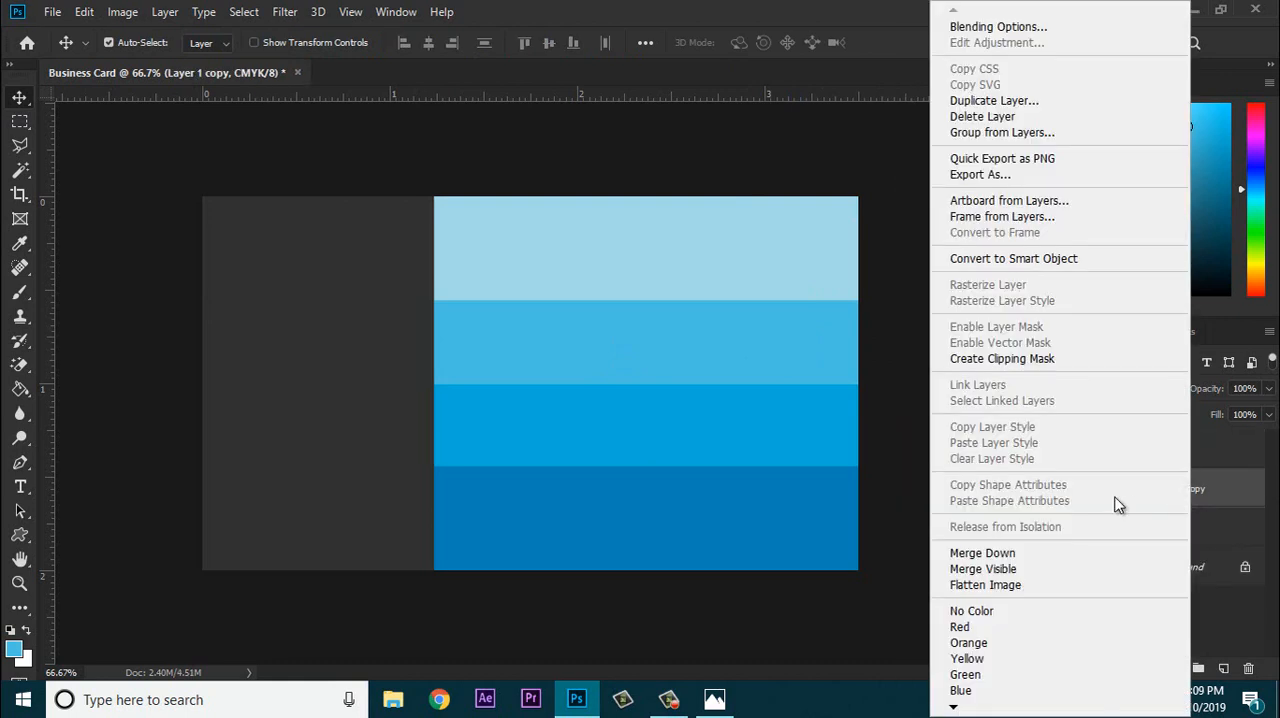
{"action": "left_click", "coordinate": [1000, 358]}
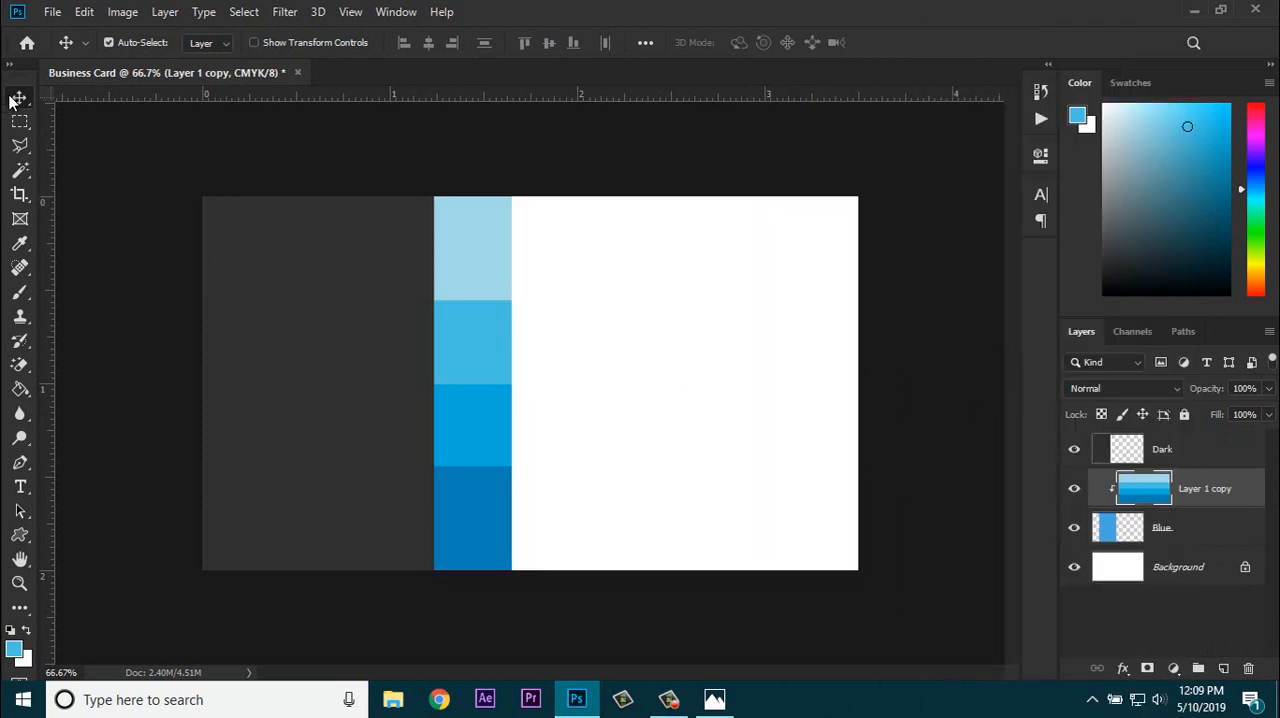
{"action": "left_click", "coordinate": [940, 380]}
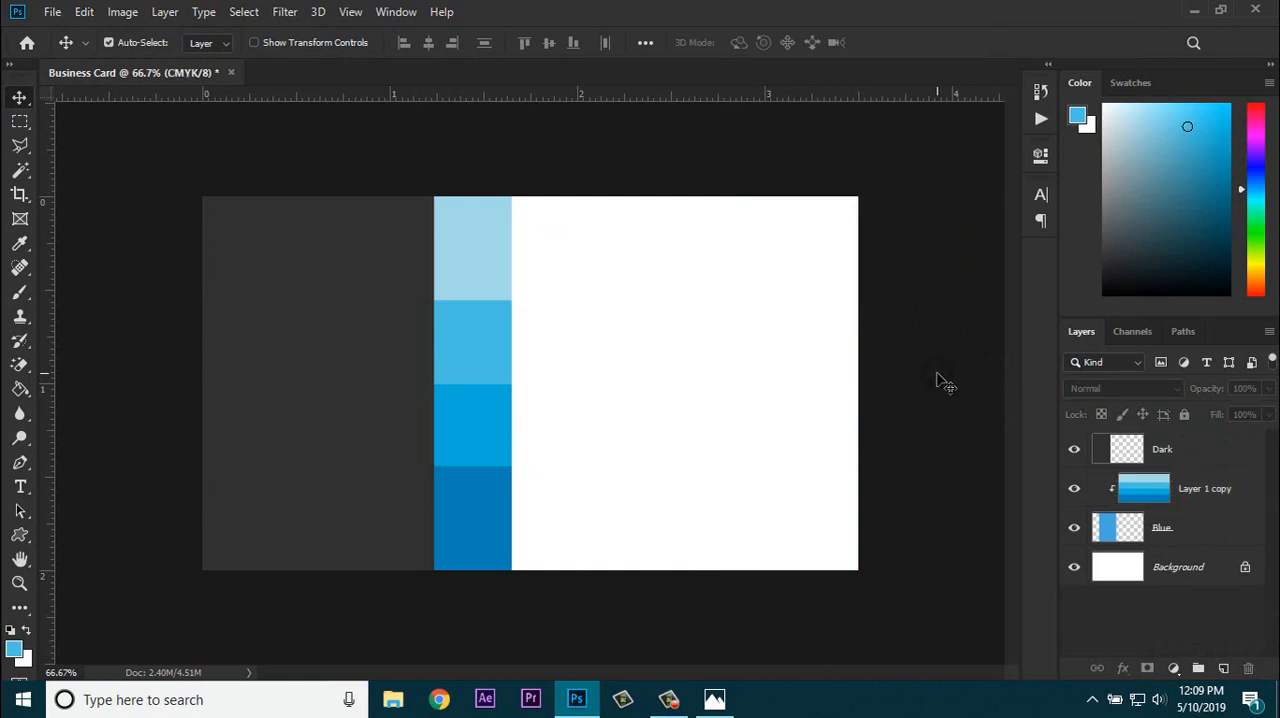
Step: Hide the Dark layer briefly to inspect the full extent of the clipped bands, then show it again
{"action": "left_click", "coordinate": [1192, 466]}
{"action": "left_click", "coordinate": [1074, 452]}
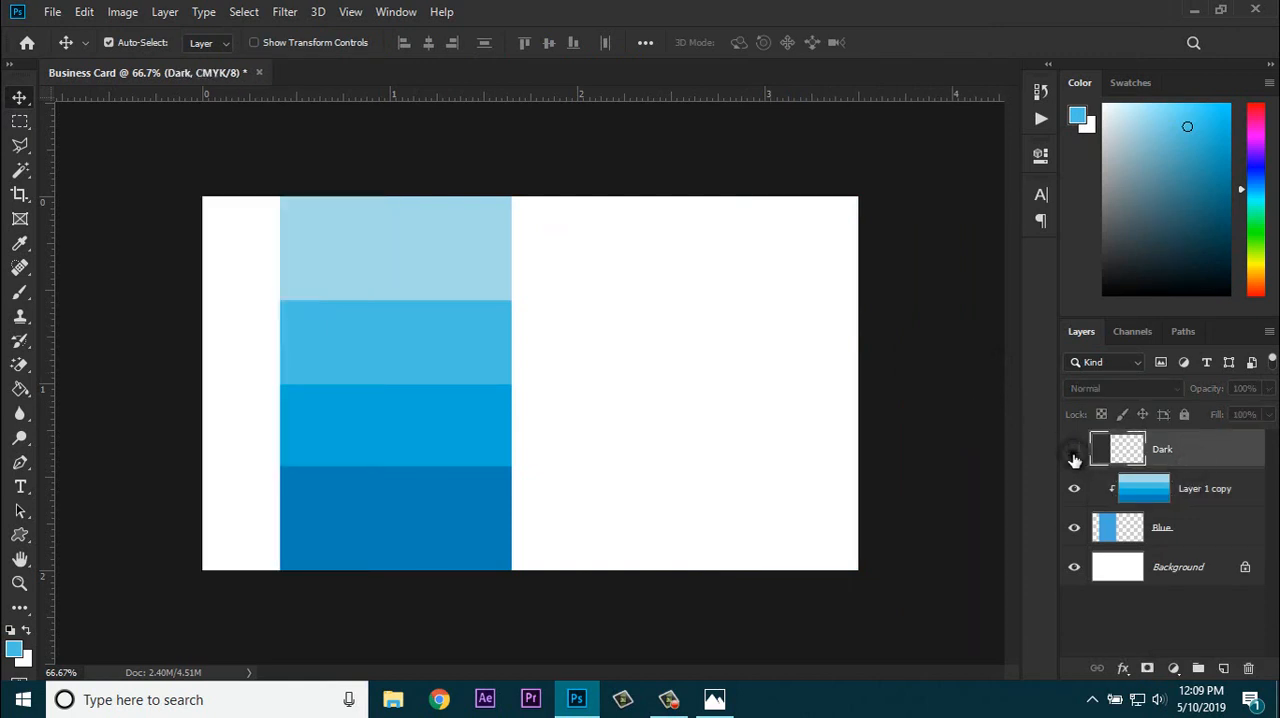
{"action": "left_click", "coordinate": [1075, 456]}
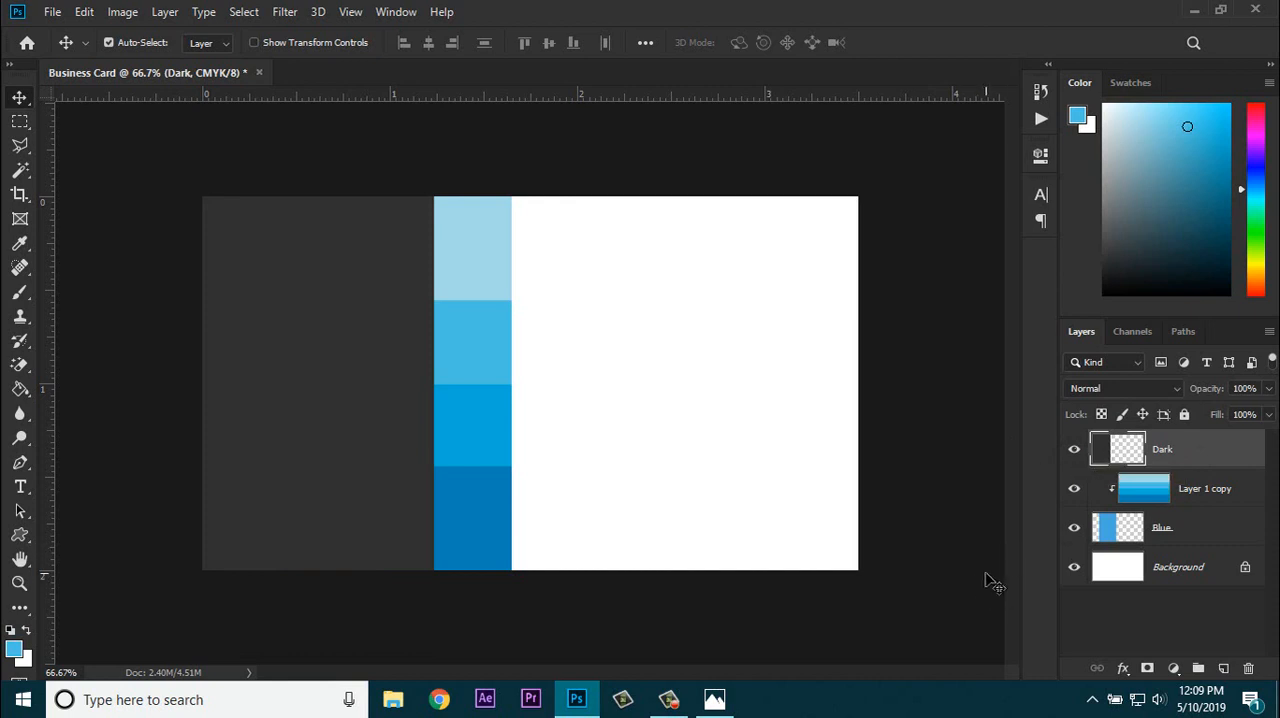
Step: Sample the dark strip's gray and fill the Background layer with it
{"action": "left_click", "coordinate": [1182, 574]}
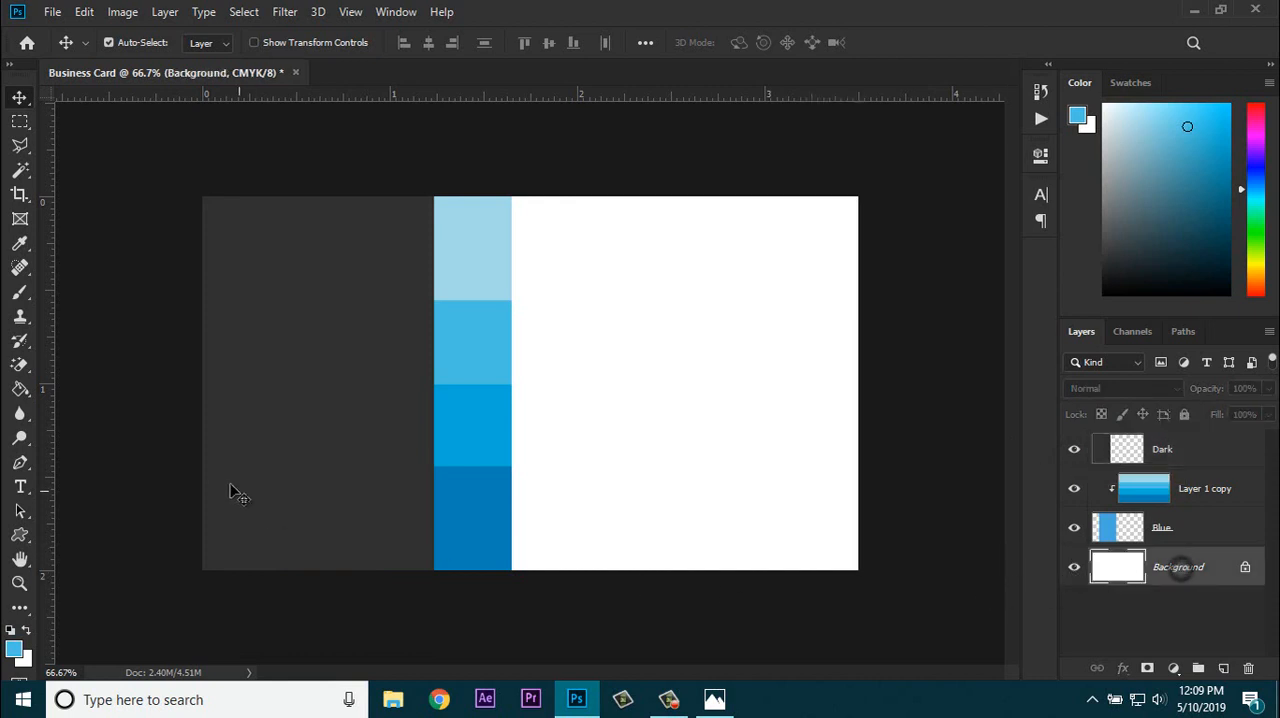
{"action": "left_click", "coordinate": [20, 389]}
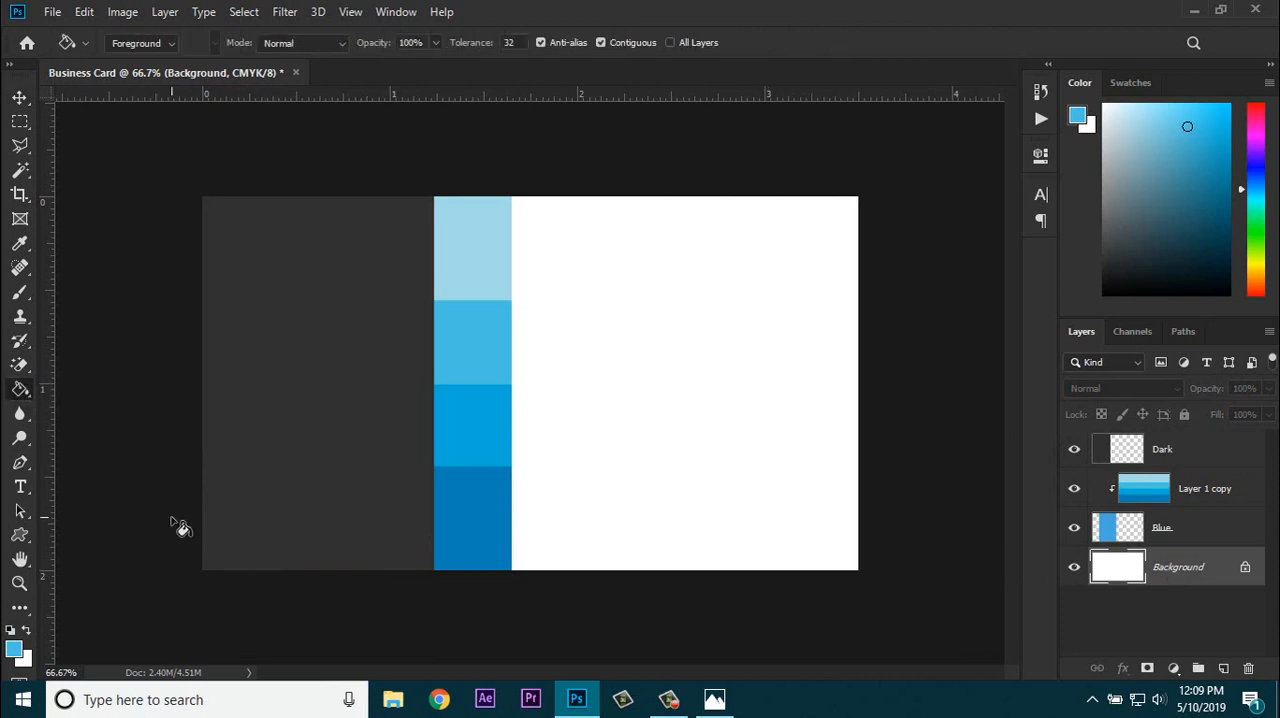
{"action": "left_click", "coordinate": [27, 631]}
{"action": "left_click", "coordinate": [359, 452], "text": "alt"}
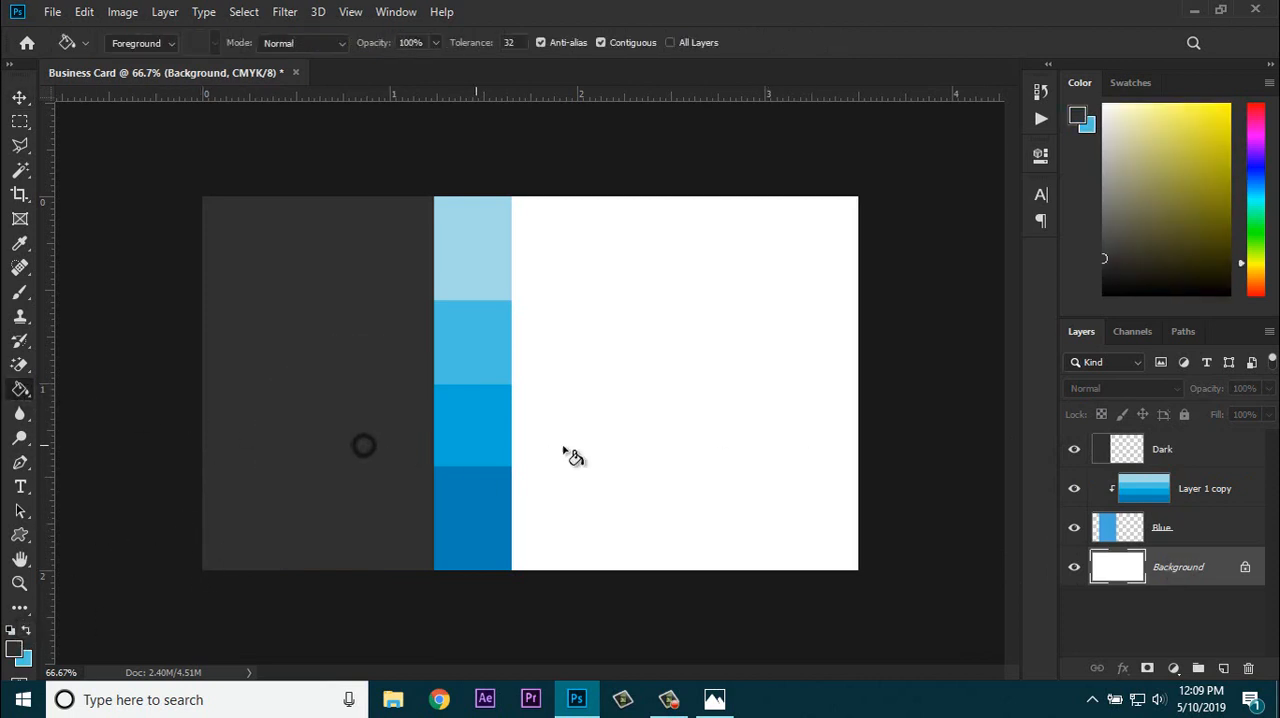
{"action": "left_click", "coordinate": [643, 446]}
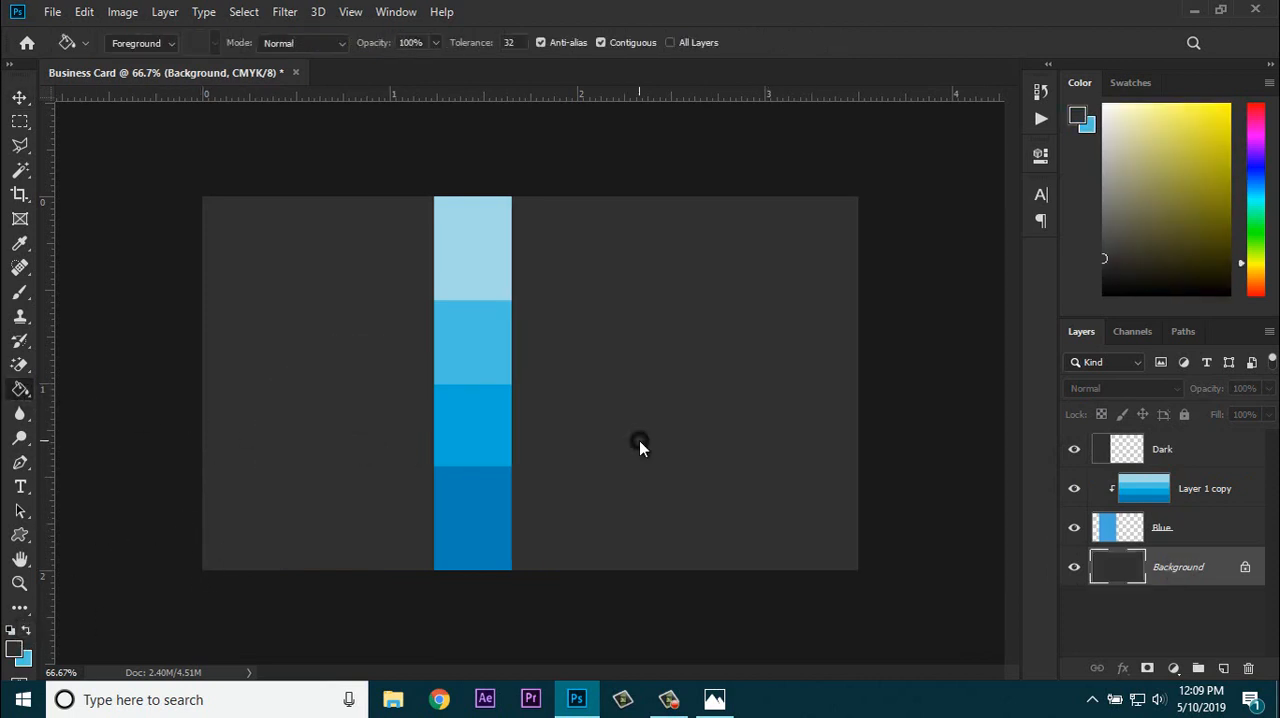
Step: Open the photo back-black-and-white-buildings-1435194.jpg and select its entire canvas
{"action": "left_click", "coordinate": [19, 97]}
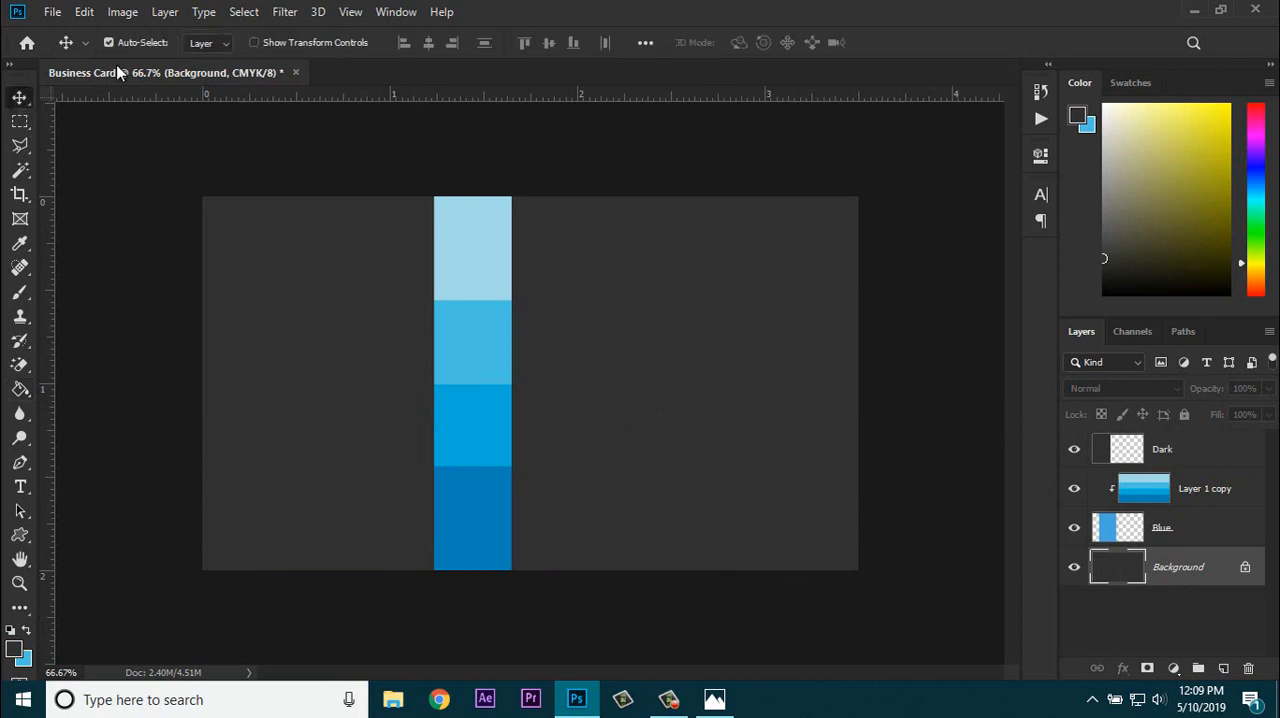
{"action": "left_click", "coordinate": [52, 12]}
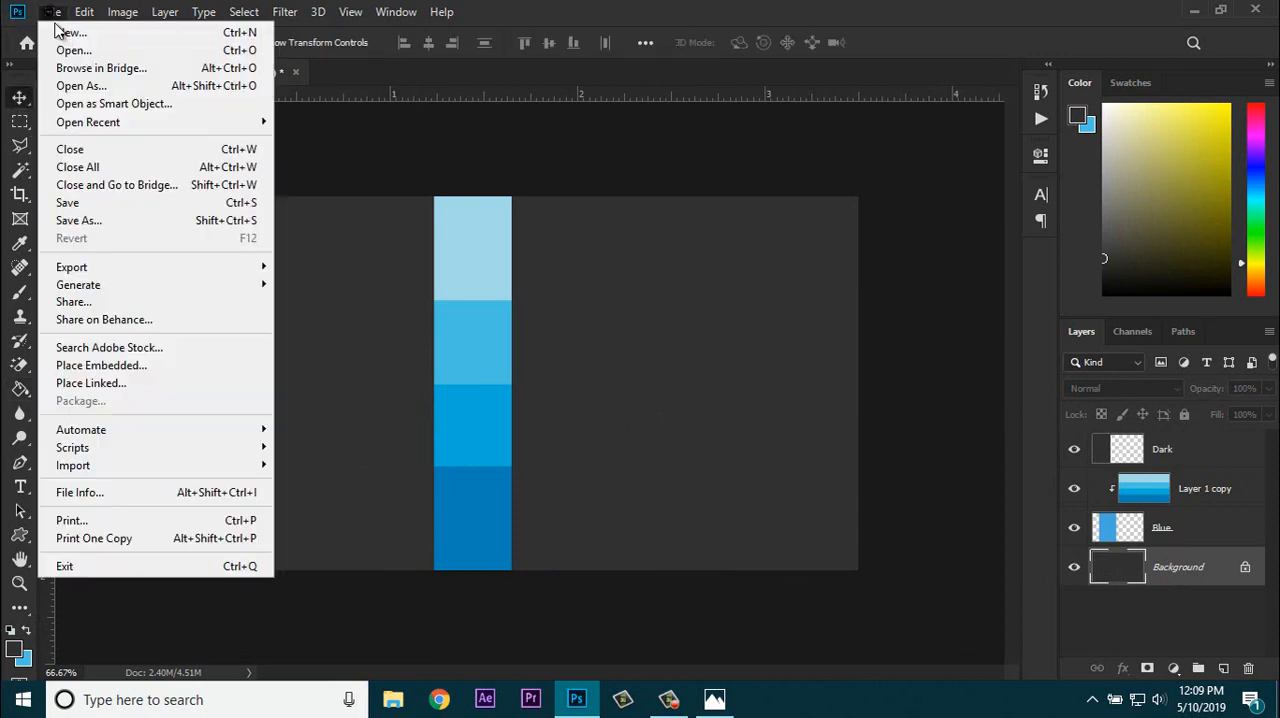
{"action": "left_click", "coordinate": [66, 49]}
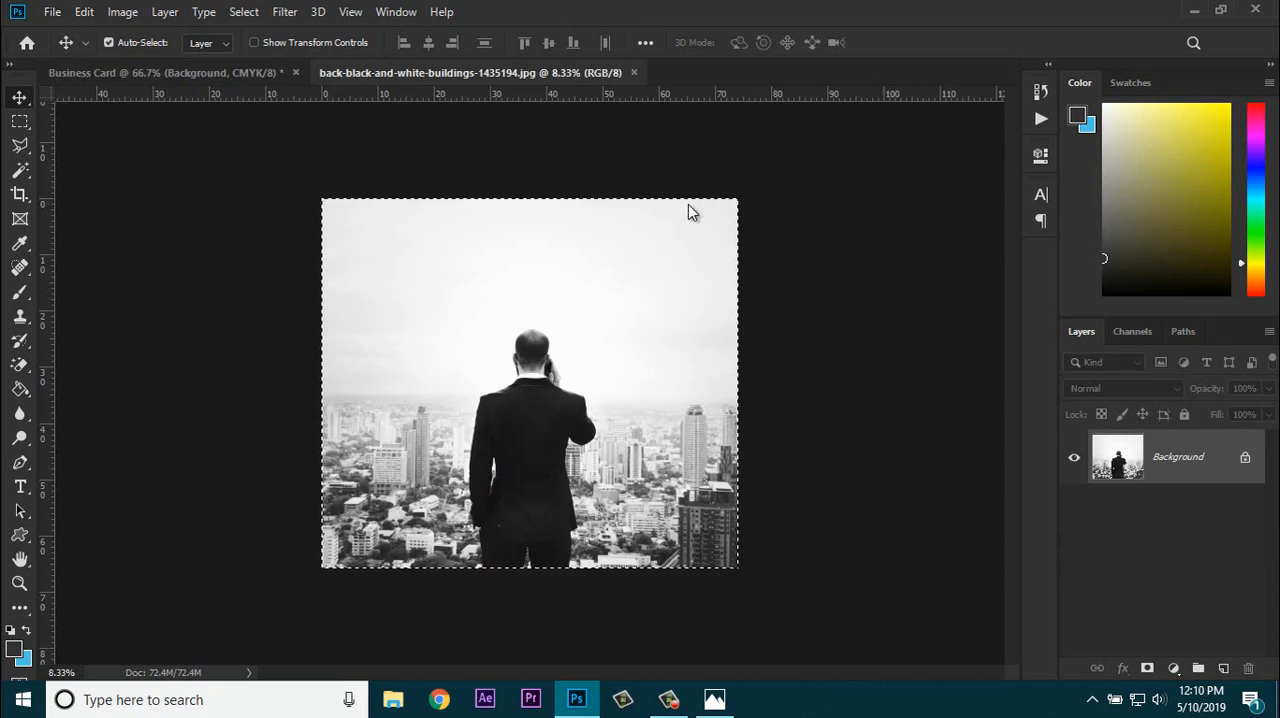
{"action": "key", "text": "alt+s"}
{"action": "key", "text": "Escape"}
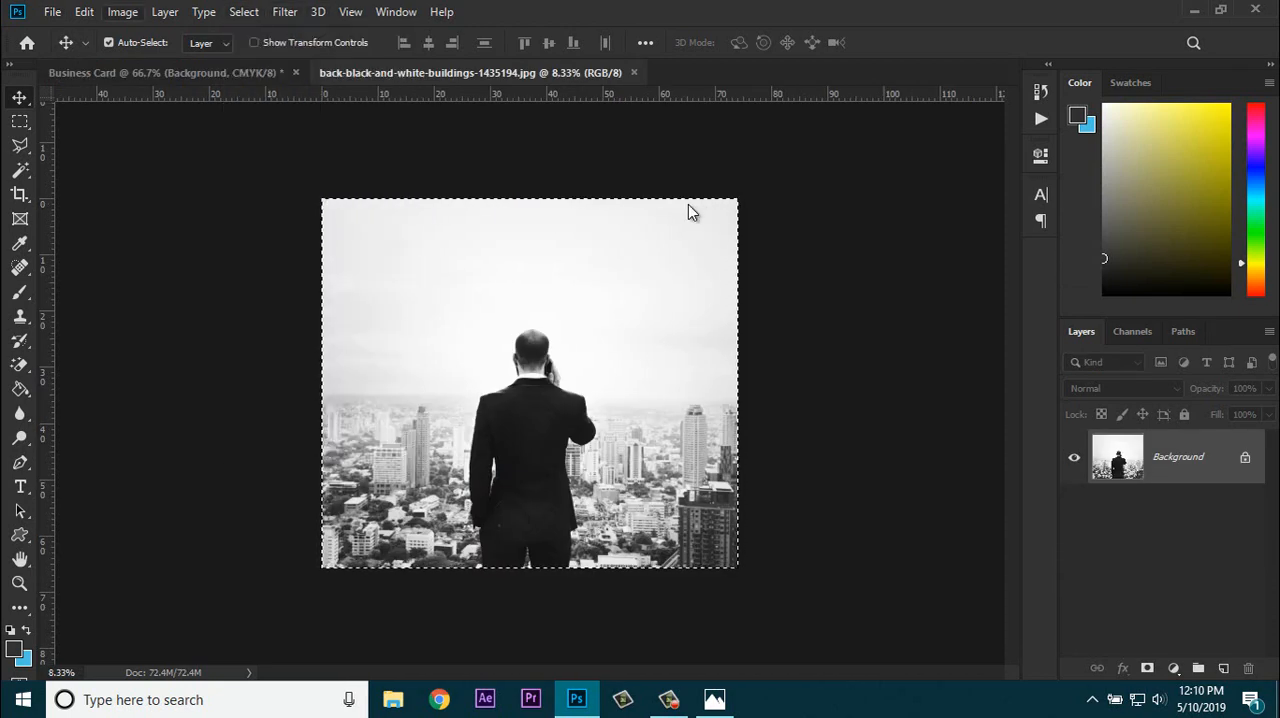
Step: Copy the selected photo and paste it into the Business Card document, directly above the Background layer
{"action": "key", "text": "alt+e"}
{"action": "key", "text": "Down"}
{"action": "key", "text": "Down"}
{"action": "key", "text": "Down"}
{"action": "key", "text": "Down"}
{"action": "key", "text": "Return"}
{"action": "key", "text": "ctrl+Tab"}
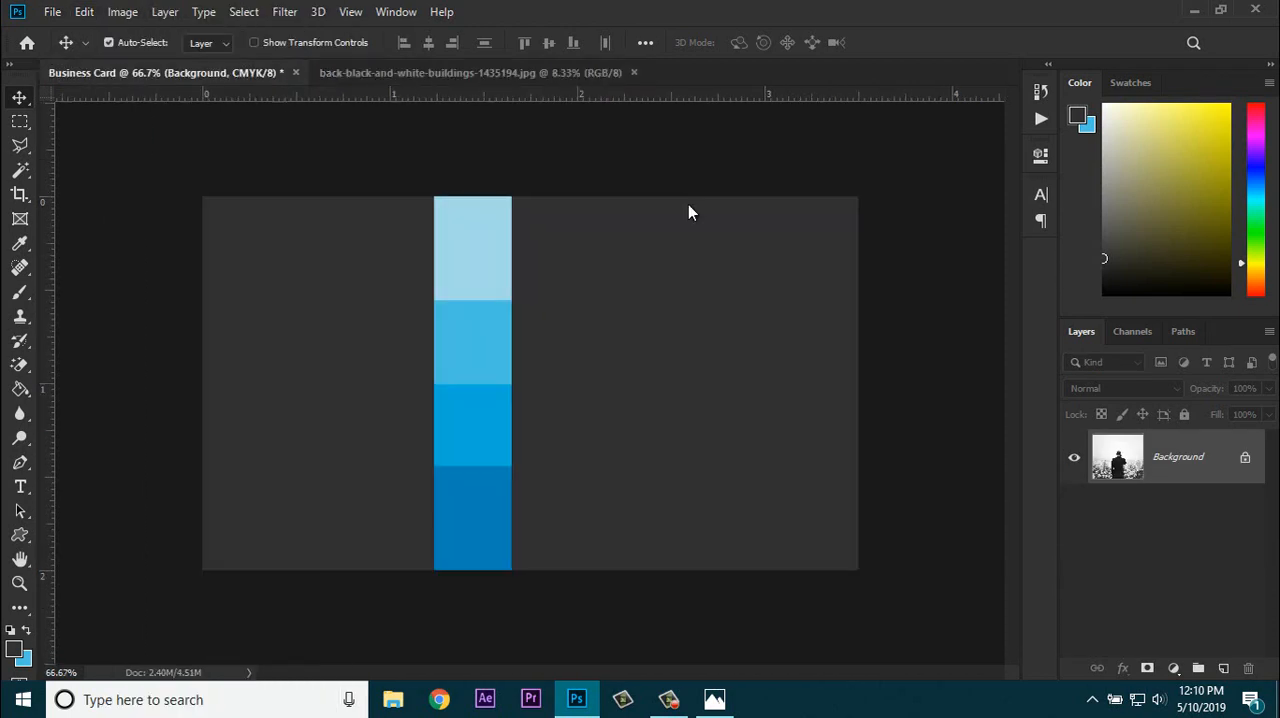
{"action": "key", "text": "alt+e"}
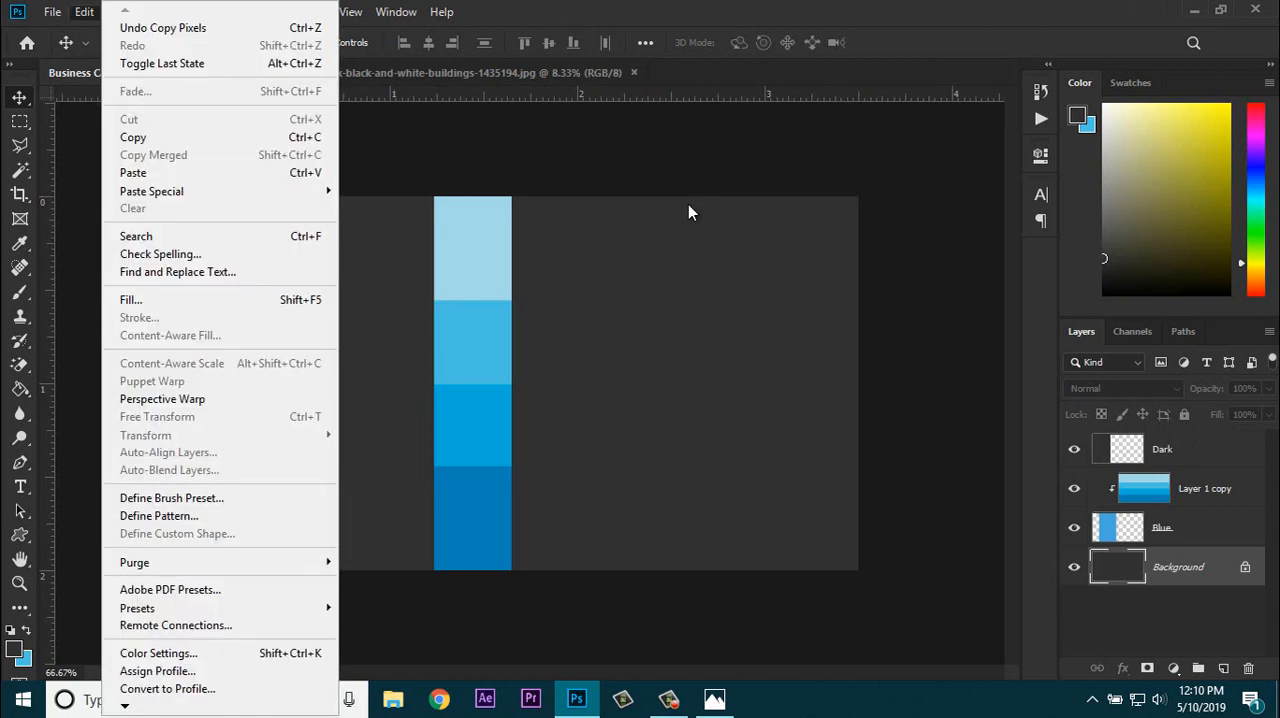
{"action": "key", "text": "Down"}
{"action": "key", "text": "Down"}
{"action": "key", "text": "Down"}
{"action": "key", "text": "Down"}
{"action": "key", "text": "Return"}
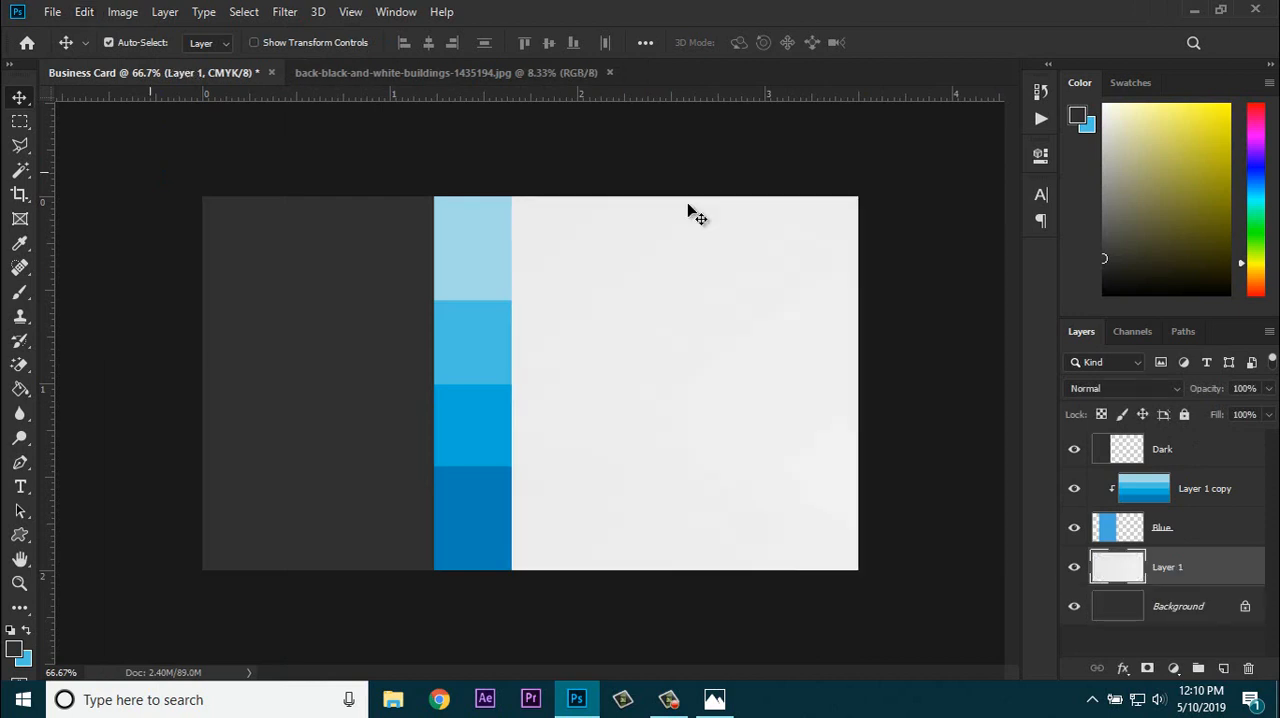
Step: Shrink the pasted photo to about 8.14% at the card's upper-left corner and bring its layer above Dark
{"action": "key", "text": "ctrl+minus"}
{"action": "key", "text": "ctrl+minus"}
{"action": "key", "text": "ctrl+minus"}
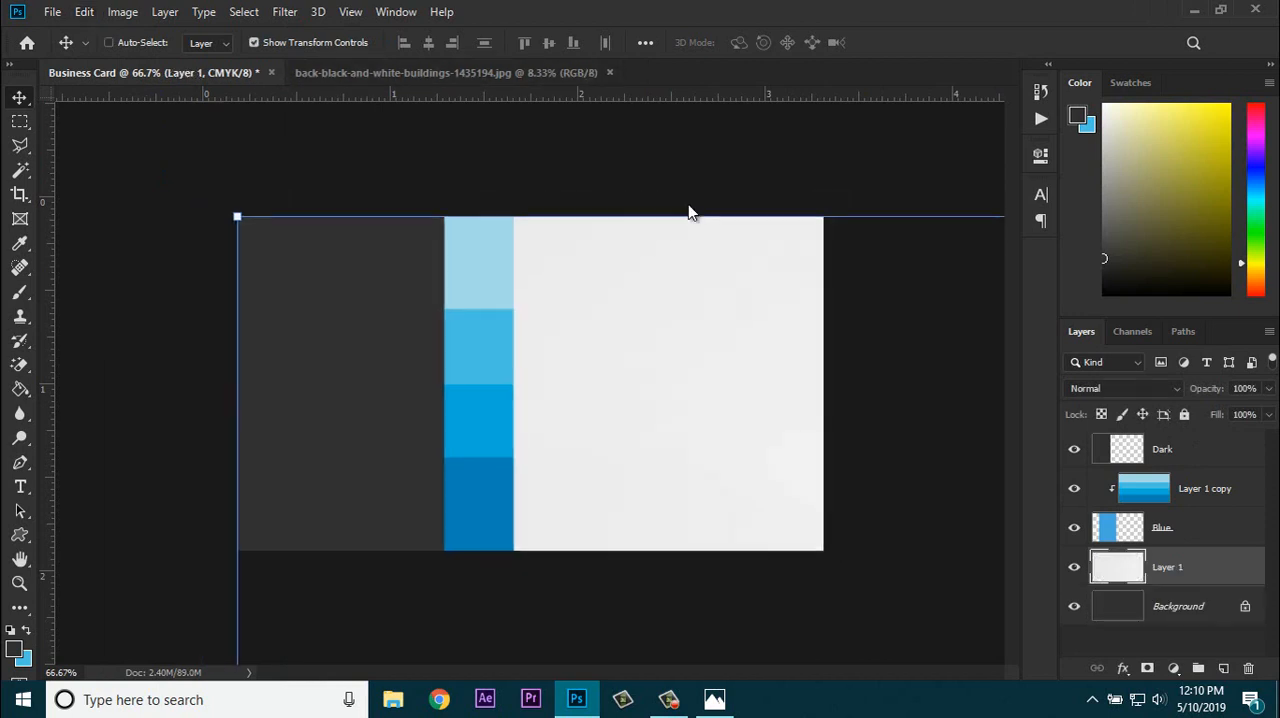
{"action": "key", "text": "ctrl+minus"}
{"action": "key", "text": "ctrl+minus"}
{"action": "key", "text": "ctrl+minus"}
{"action": "key", "text": "ctrl+minus"}
{"action": "key", "text": "ctrl+minus"}
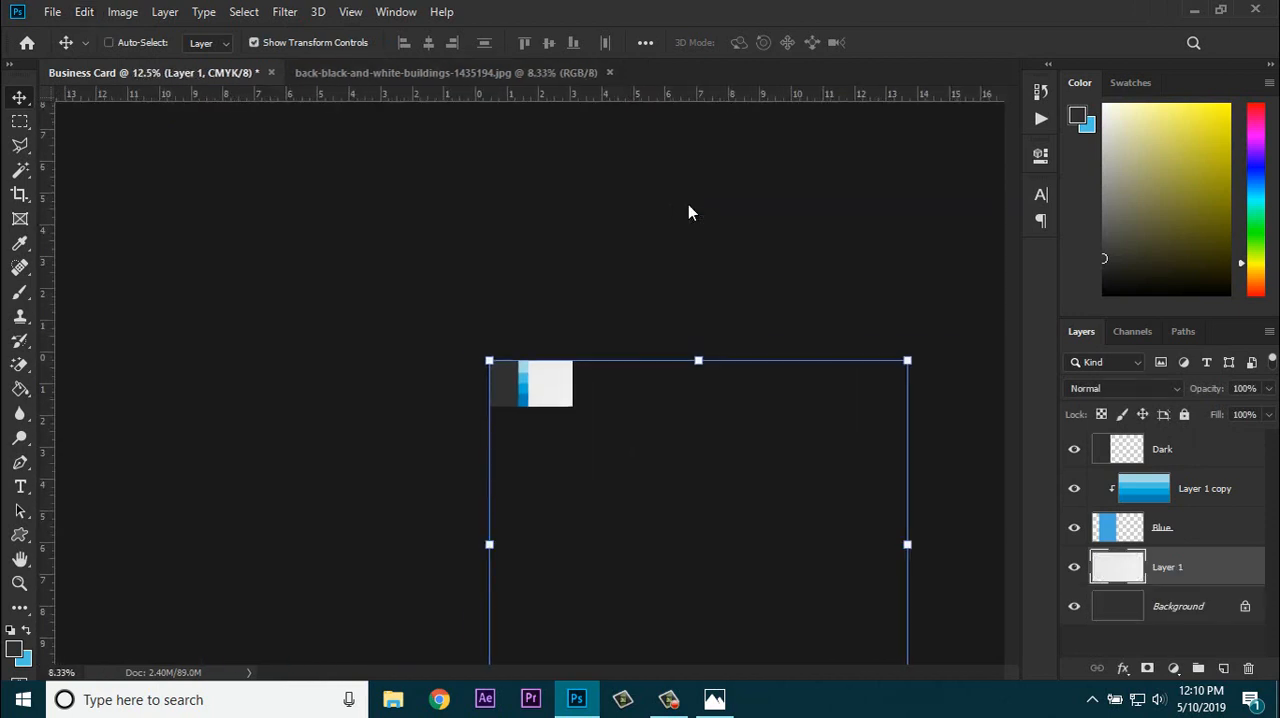
{"action": "left_click_drag", "start_coordinate": [757, 591], "coordinate": [527, 389]}
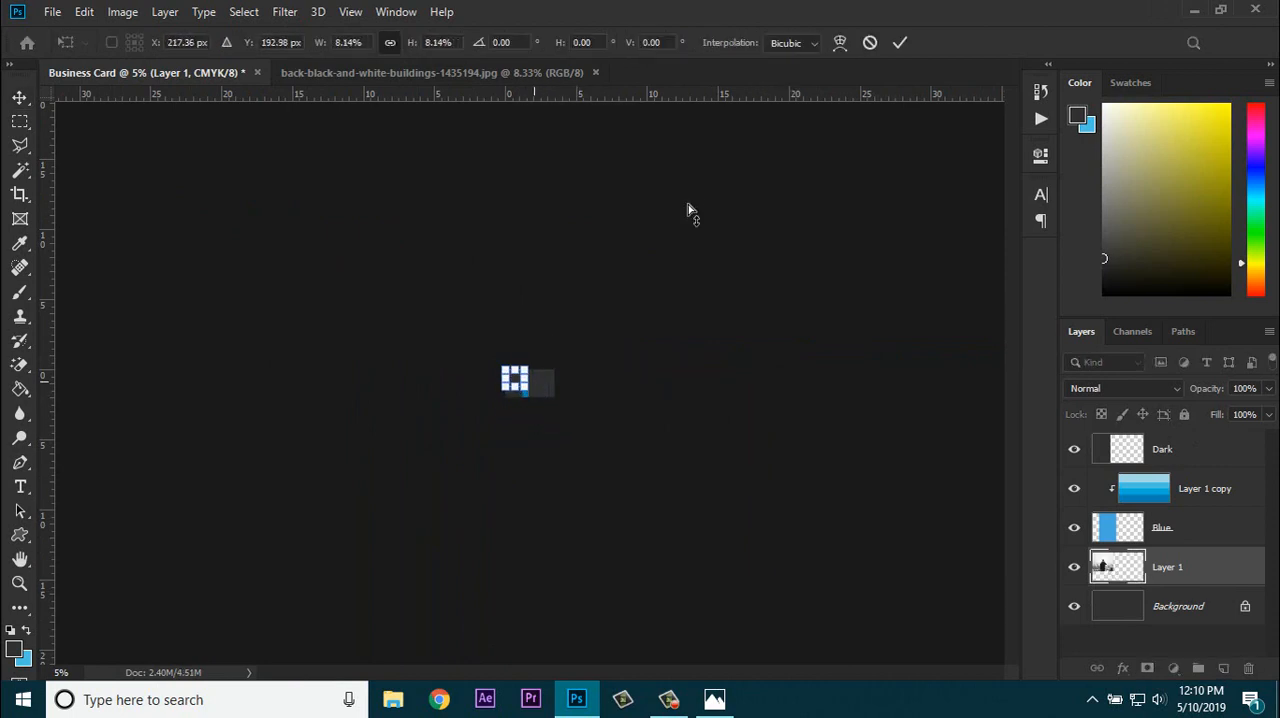
{"action": "key", "text": "ctrl+plus"}
{"action": "key", "text": "ctrl+plus"}
{"action": "key", "text": "ctrl+plus"}
{"action": "key", "text": "ctrl+plus"}
{"action": "key", "text": "ctrl+plus"}
{"action": "key", "text": "ctrl+plus"}
{"action": "key", "text": "ctrl+plus"}
{"action": "key", "text": "ctrl+plus"}
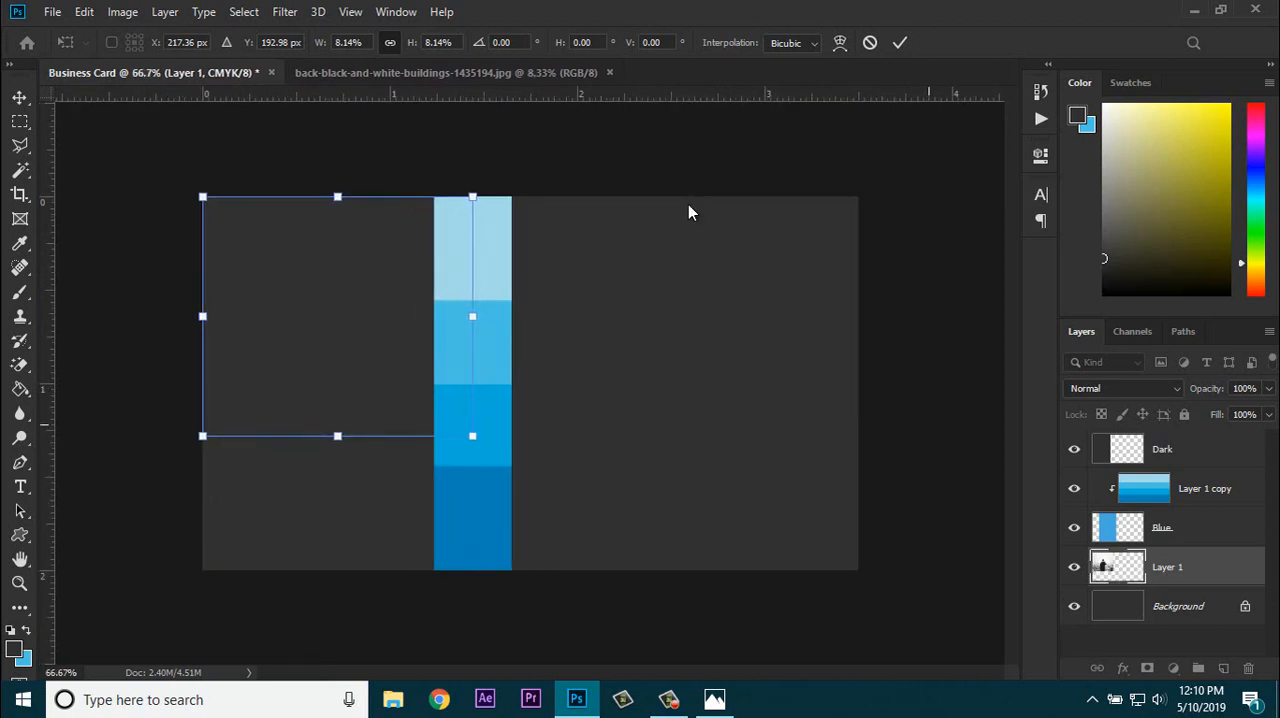
{"action": "left_click", "coordinate": [688, 212]}
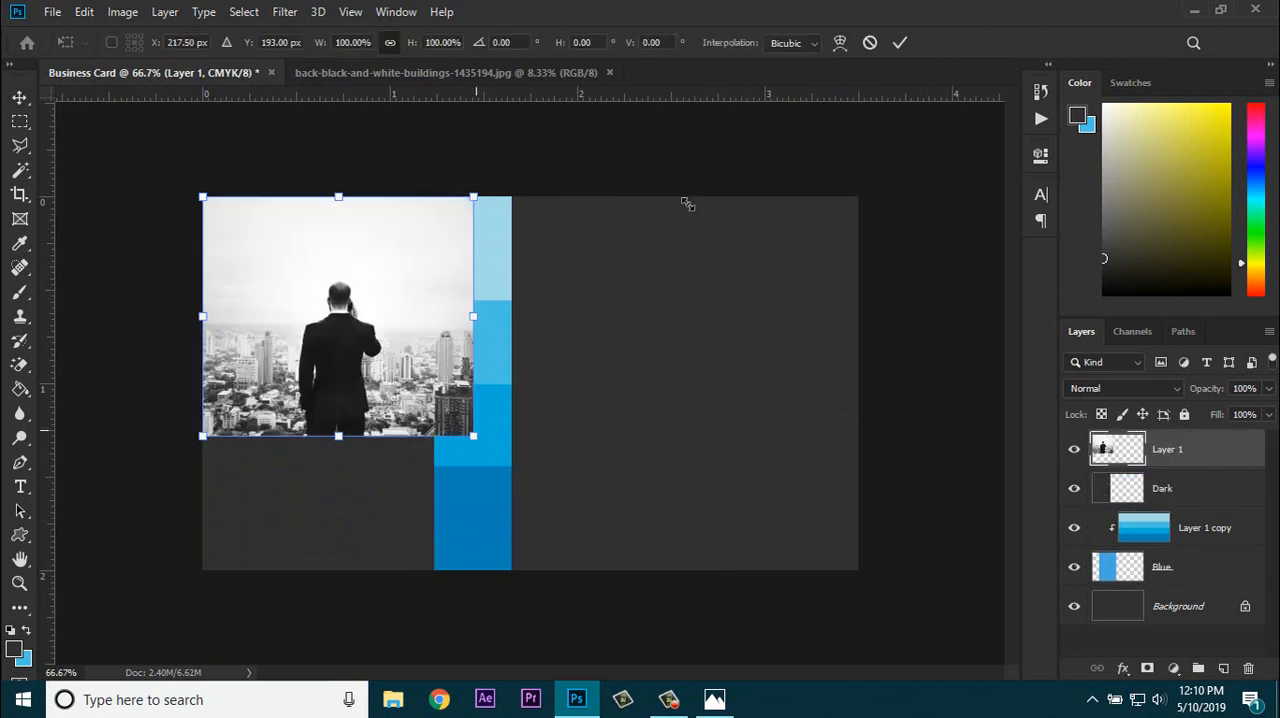
Step: Enlarge the photo to about 173.83% and position it so the man stands centered over the dark strip
{"action": "left_click_drag", "start_coordinate": [473, 436], "coordinate": [674, 613]}
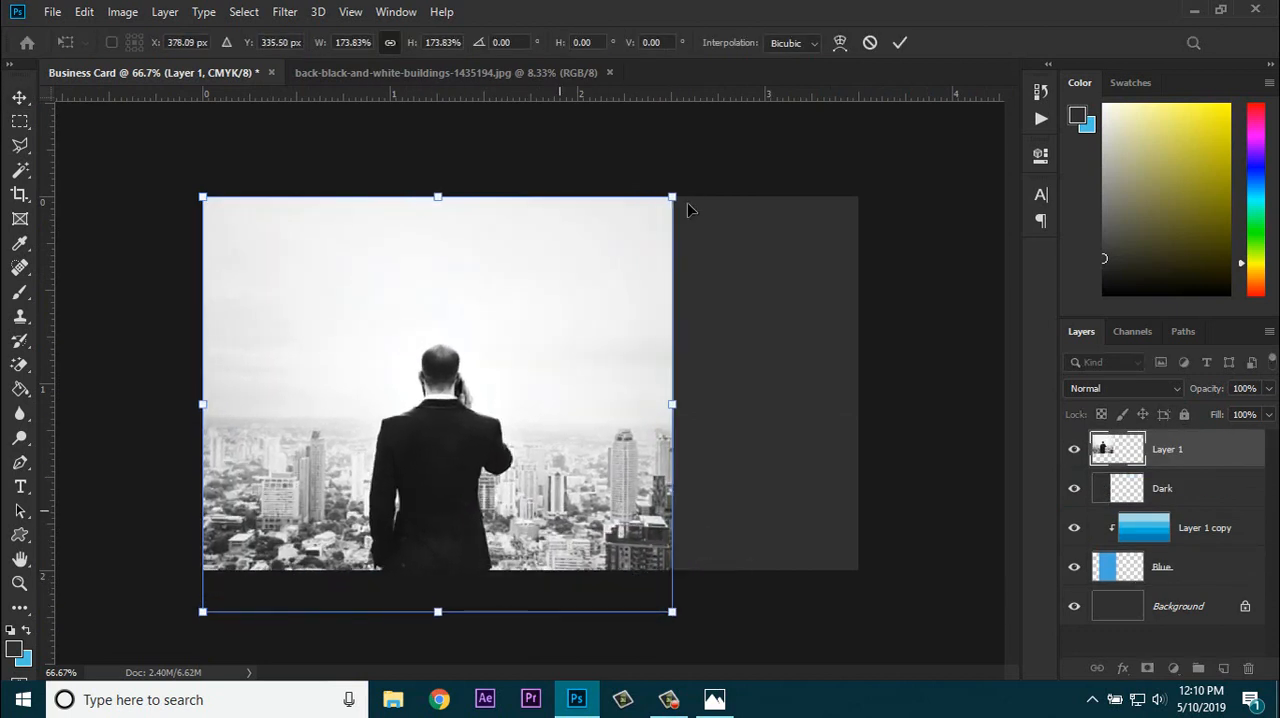
{"action": "mouse_move", "coordinate": [559, 510]}
{"action": "left_mouse_down"}
{"action": "mouse_move", "coordinate": [503, 465]}
{"action": "mouse_move", "coordinate": [452, 466]}
{"action": "left_mouse_up"}
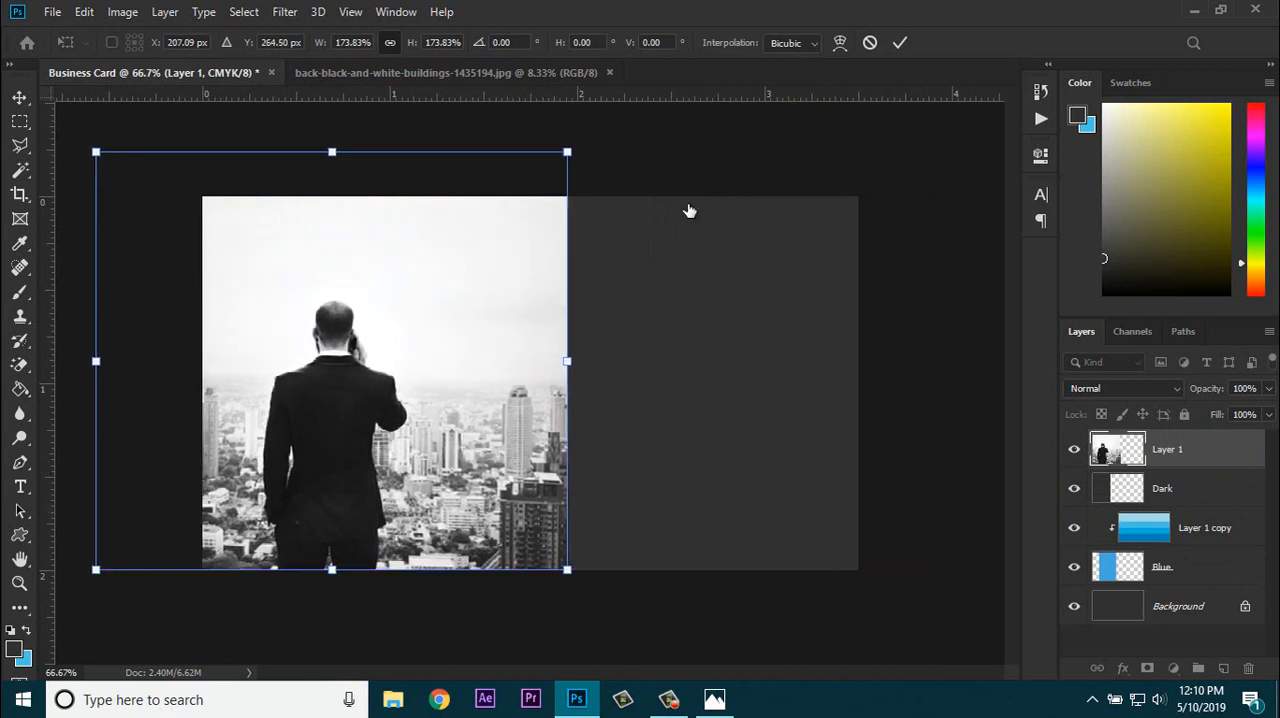
{"action": "key", "text": "Return"}
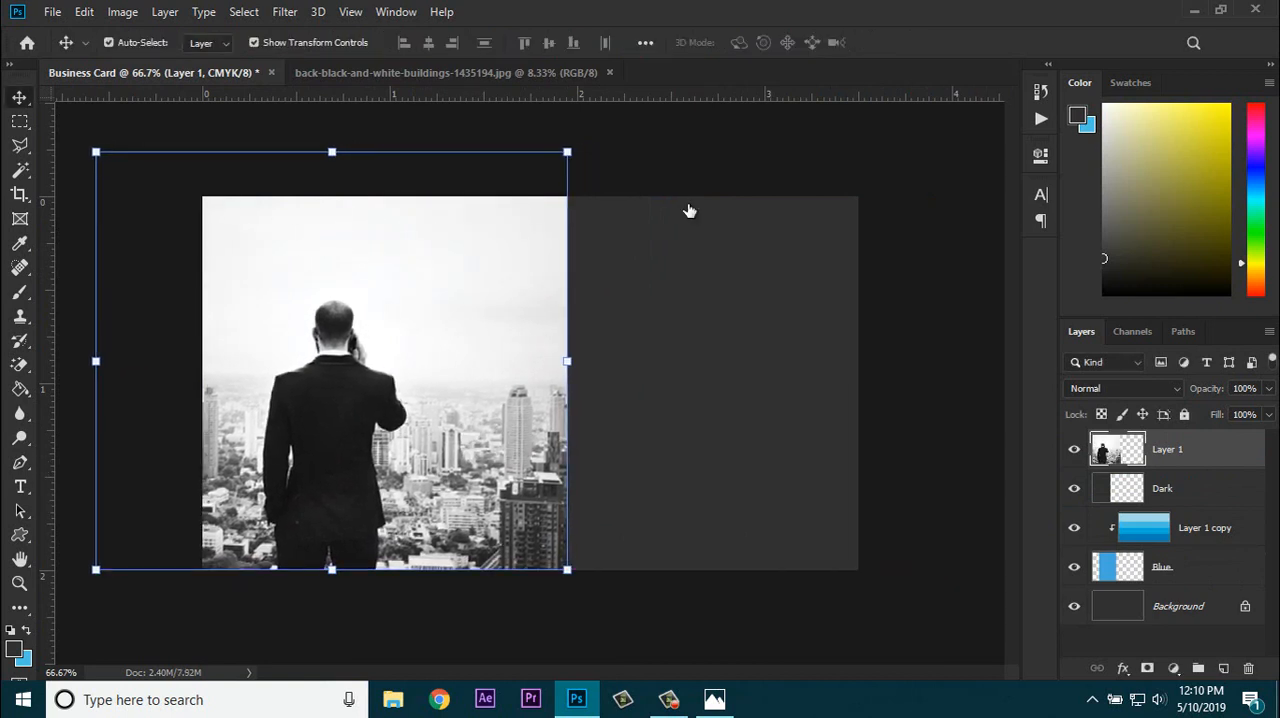
Step: Move the photo layer beneath the Dark layer, hide the photo, keep Dark visible and select the Blue layer
{"action": "key", "text": "ctrl+bracketleft"}
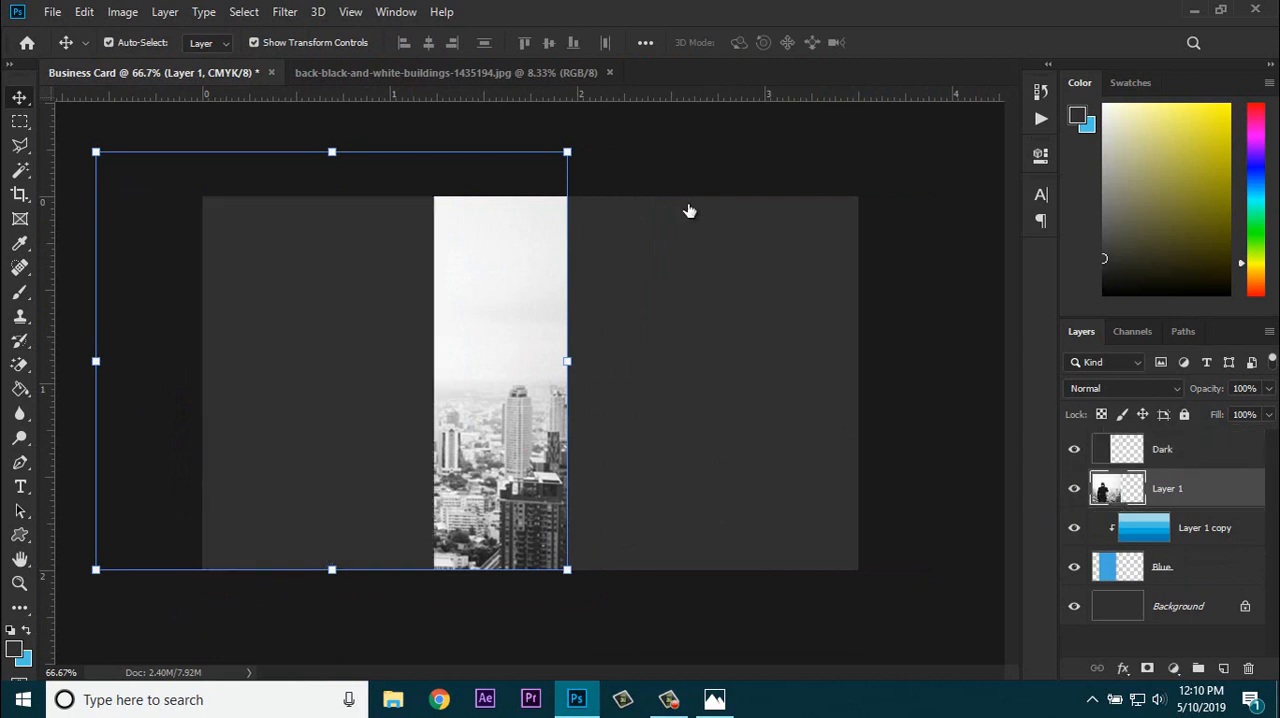
{"action": "left_click", "coordinate": [1074, 449]}
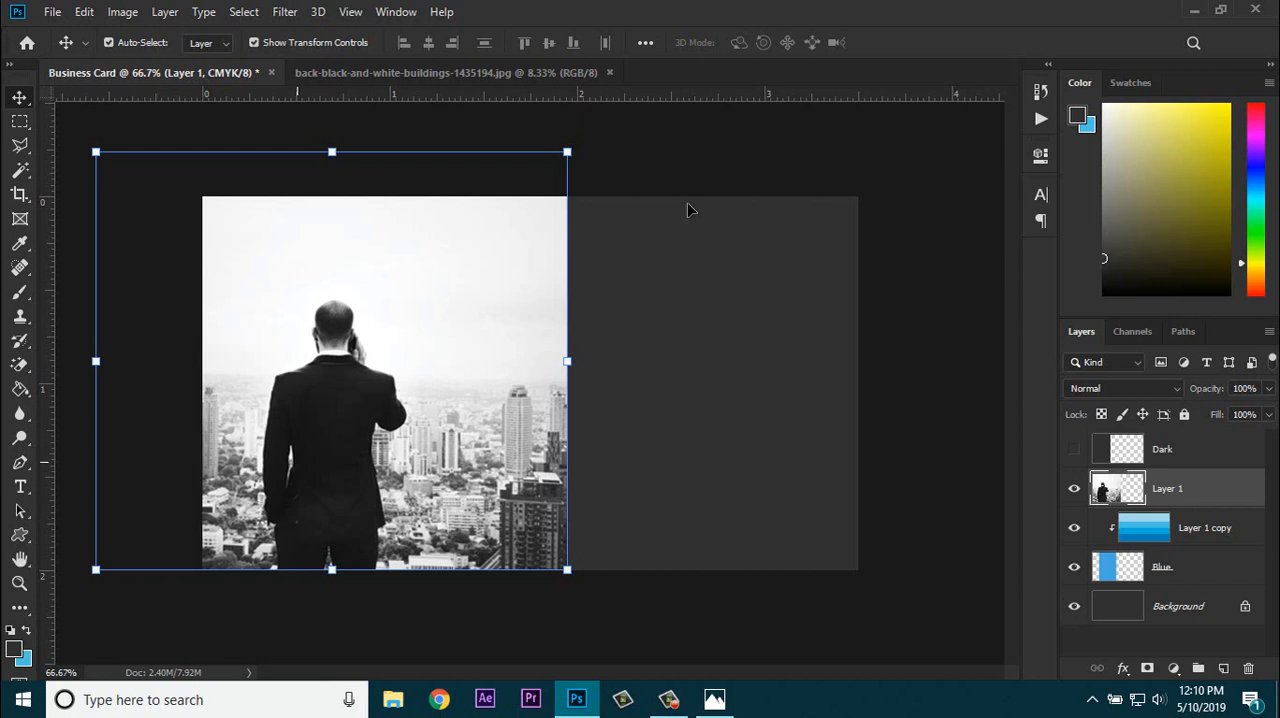
{"action": "left_click", "coordinate": [1180, 567]}
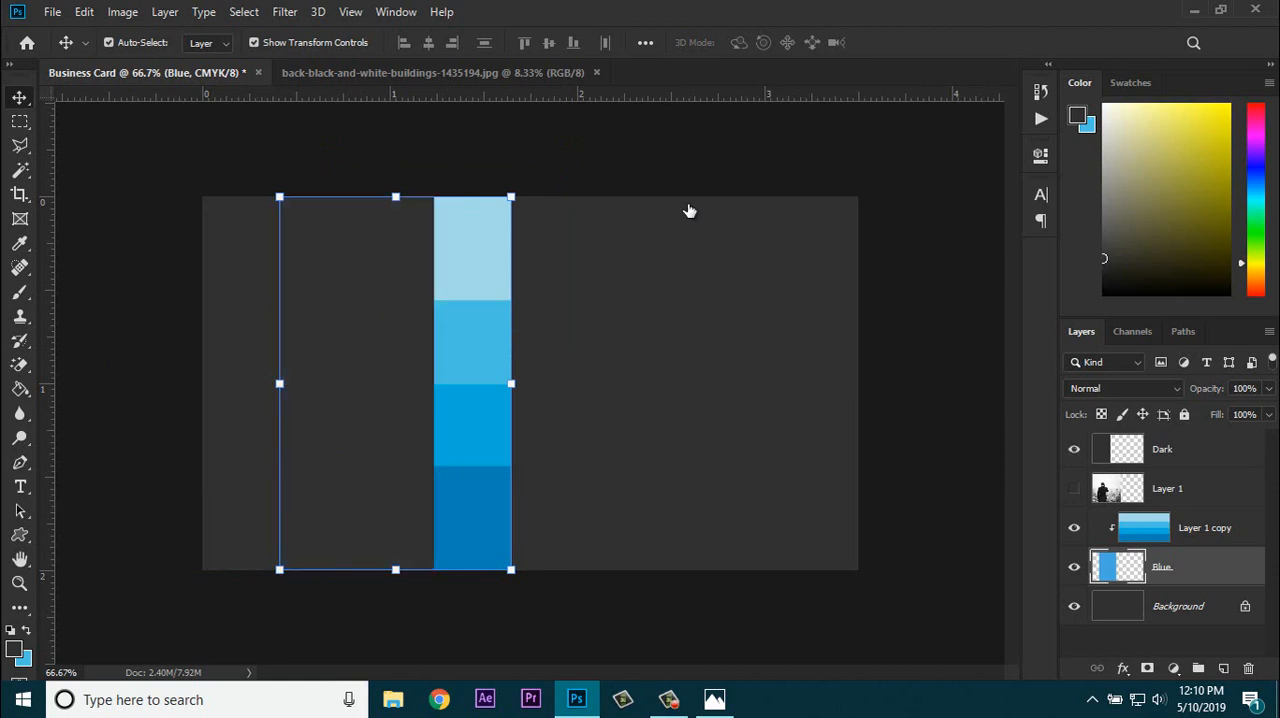
Step: Place a vertical guide exactly on the boundary between the dark strip and the blue bands, with transform controls turned off
{"action": "mouse_move", "coordinate": [45, 300]}
{"action": "left_mouse_down"}
{"action": "mouse_move", "coordinate": [263, 318]}
{"action": "mouse_move", "coordinate": [436, 405]}
{"action": "mouse_move", "coordinate": [436, 440]}
{"action": "left_mouse_up"}
{"action": "left_click", "coordinate": [412, 465]}
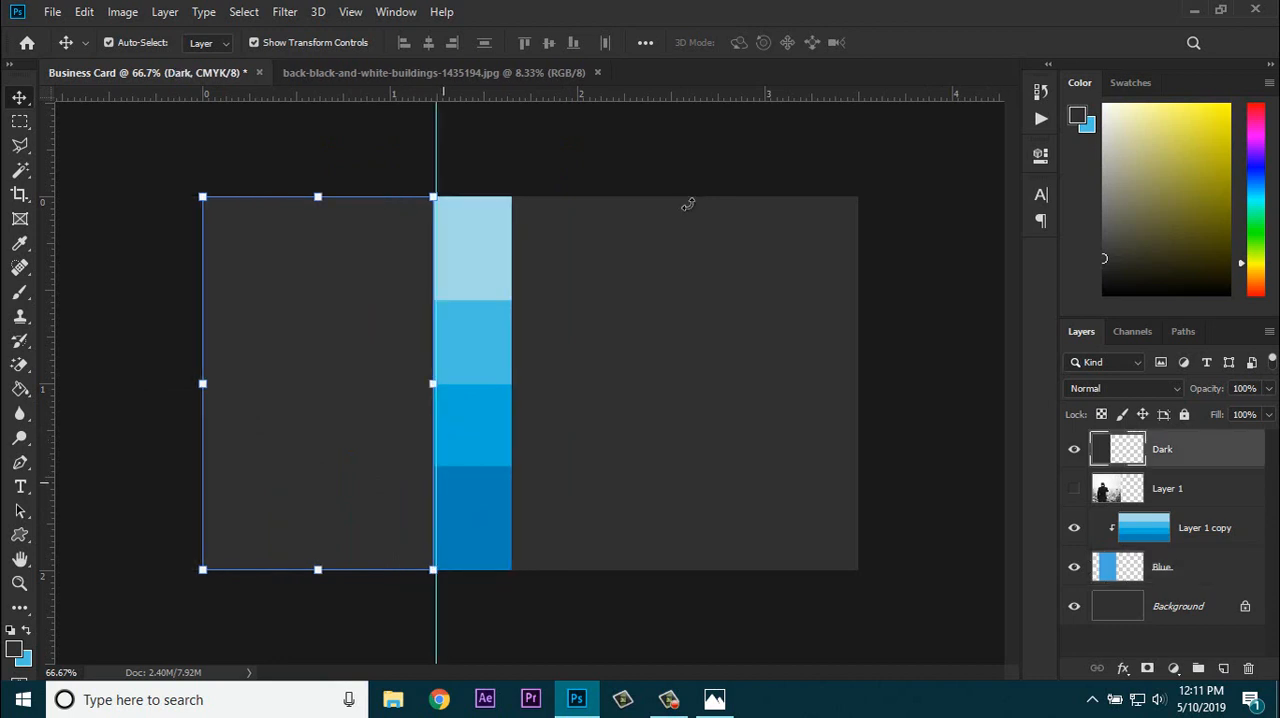
{"action": "key", "text": "ctrl+t"}
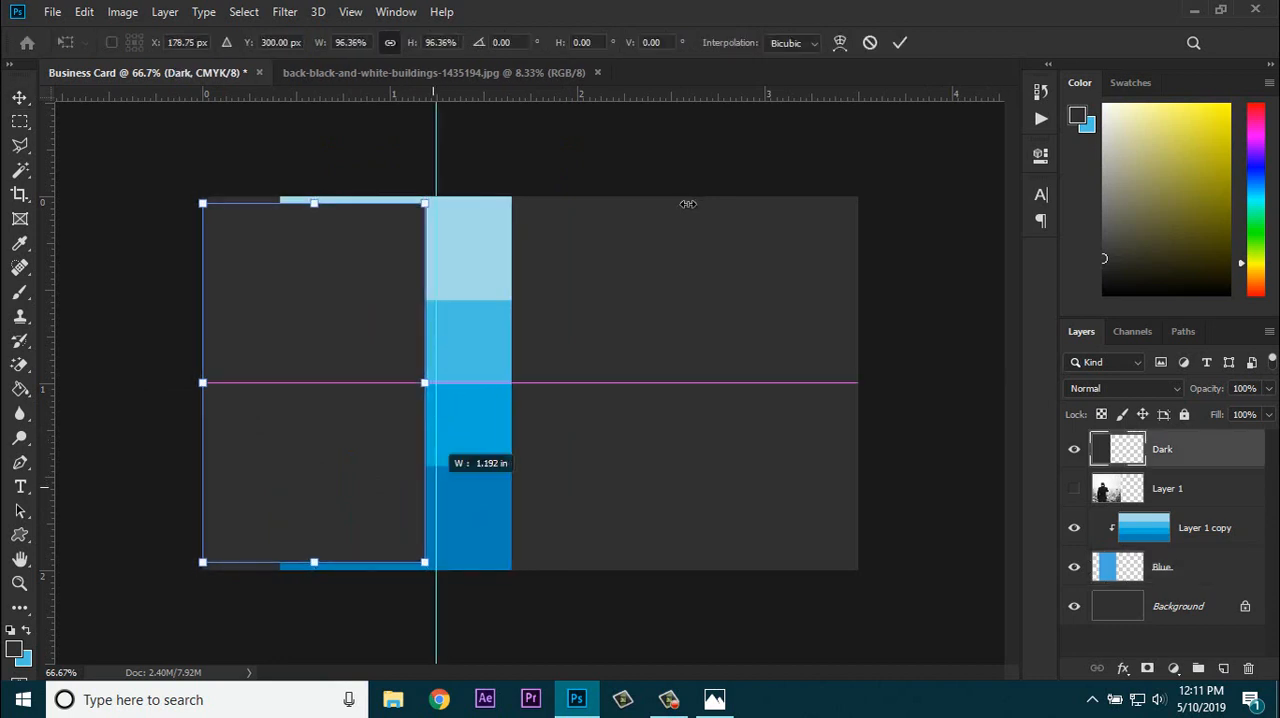
{"action": "key", "text": "ctrl+plus"}
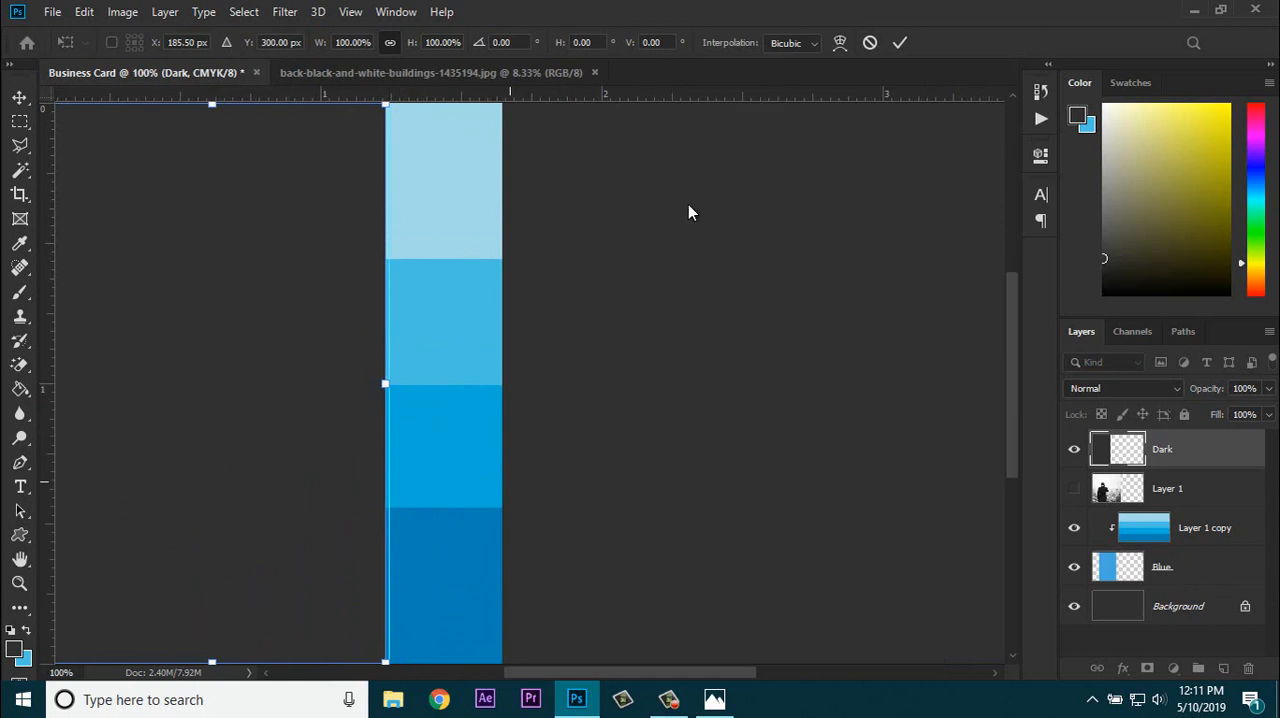
{"action": "key", "text": "Return"}
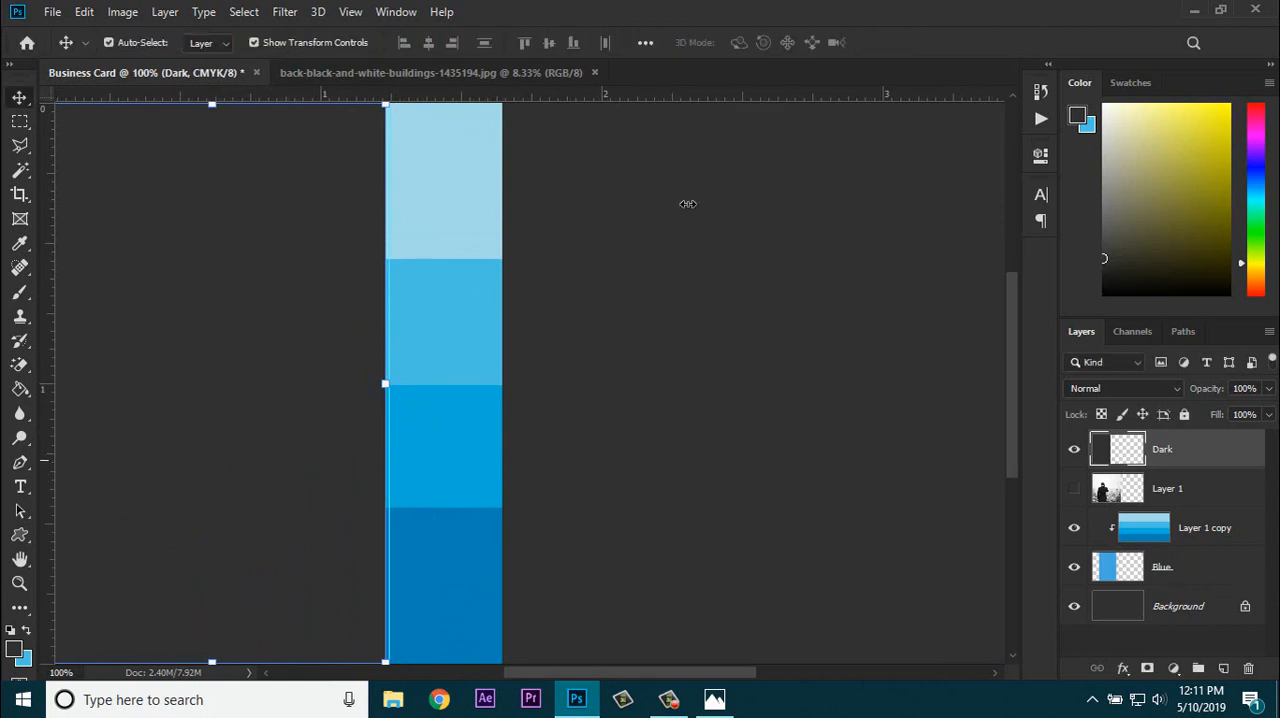
{"action": "left_click", "coordinate": [254, 43]}
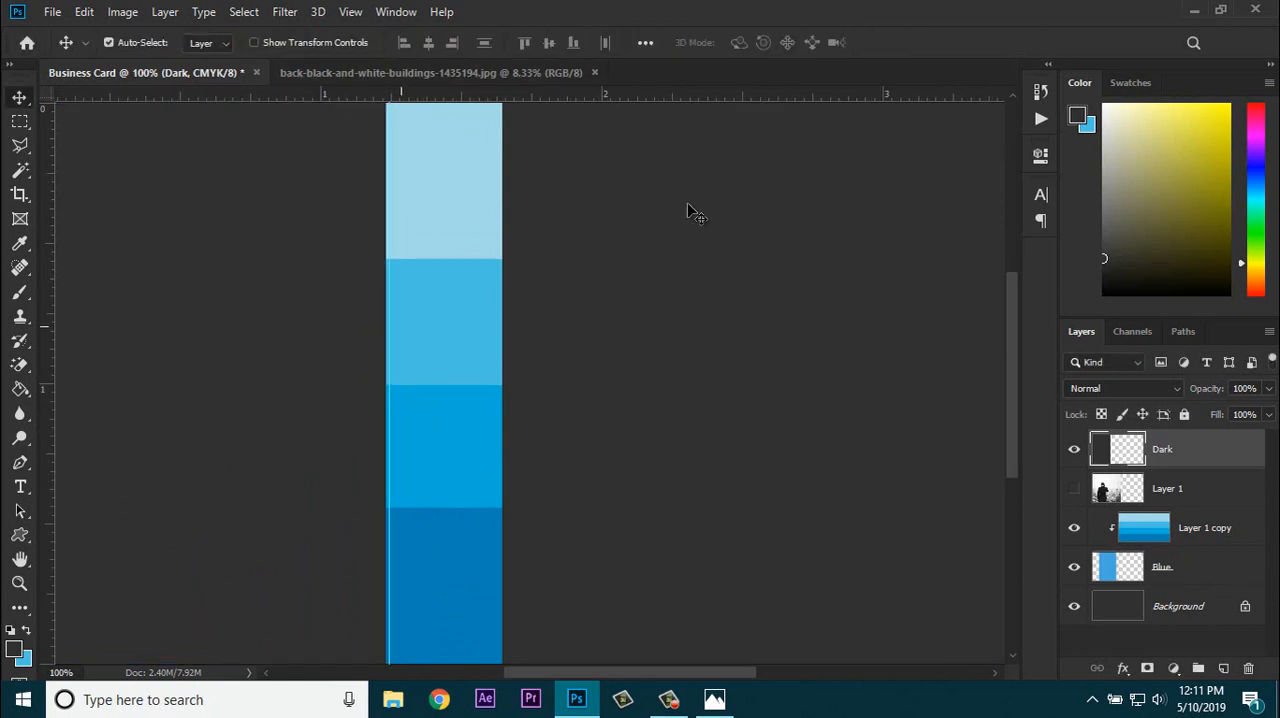
{"action": "left_click_drag", "start_coordinate": [390, 330], "coordinate": [386, 330]}
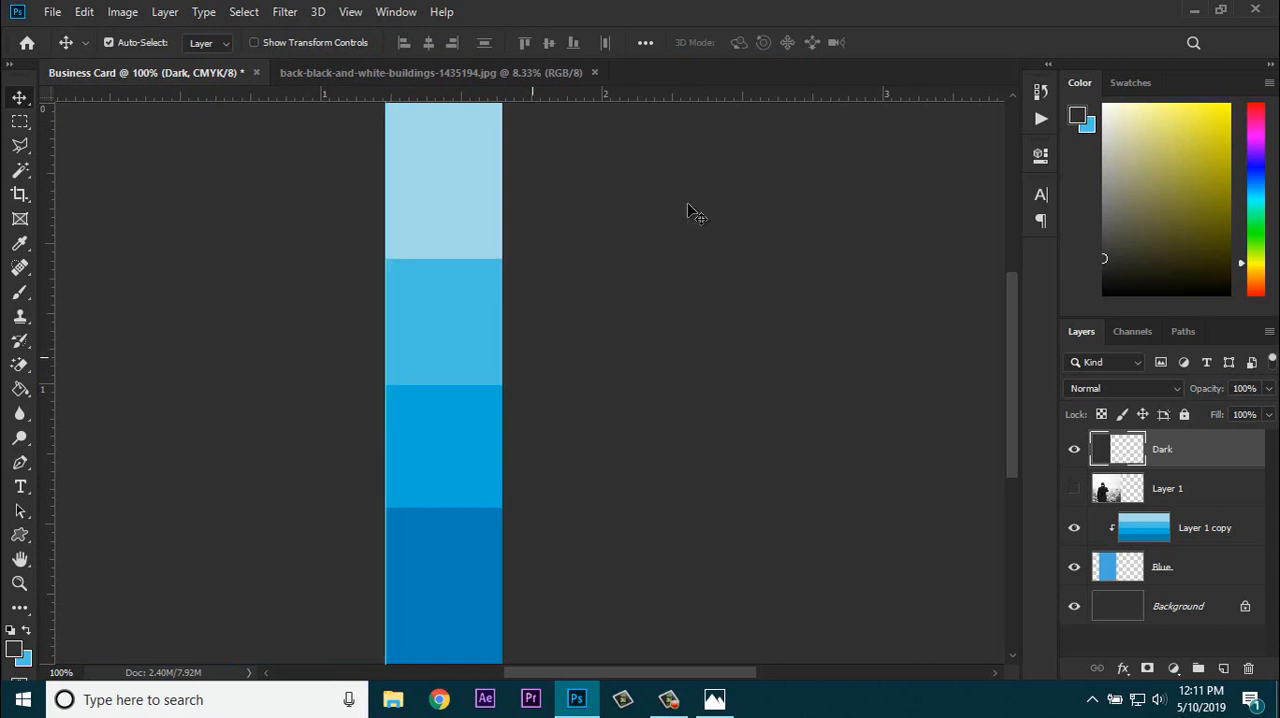
Step: Show the photo layer, delete its area beyond the guide using a rectangular marquee selection, and deselect
{"action": "key", "text": "ctrl+minus"}
{"action": "key", "text": "ctrl+minus"}
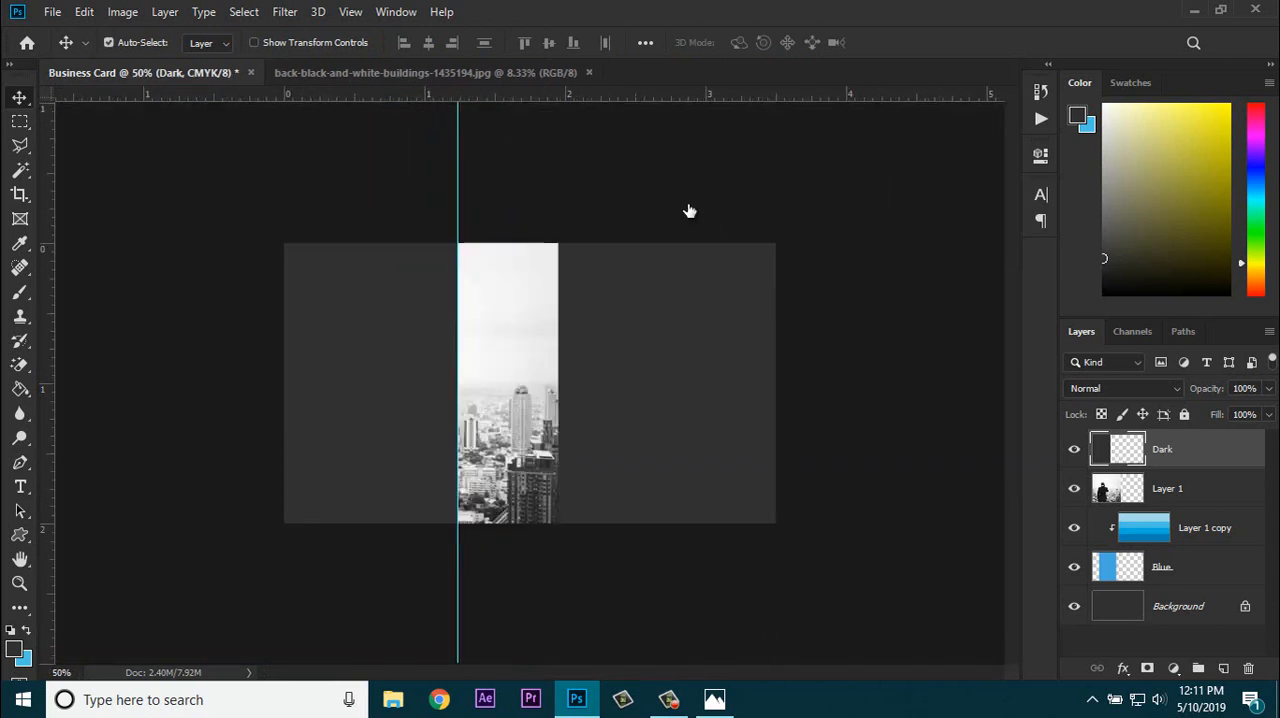
{"action": "left_click", "coordinate": [20, 121]}
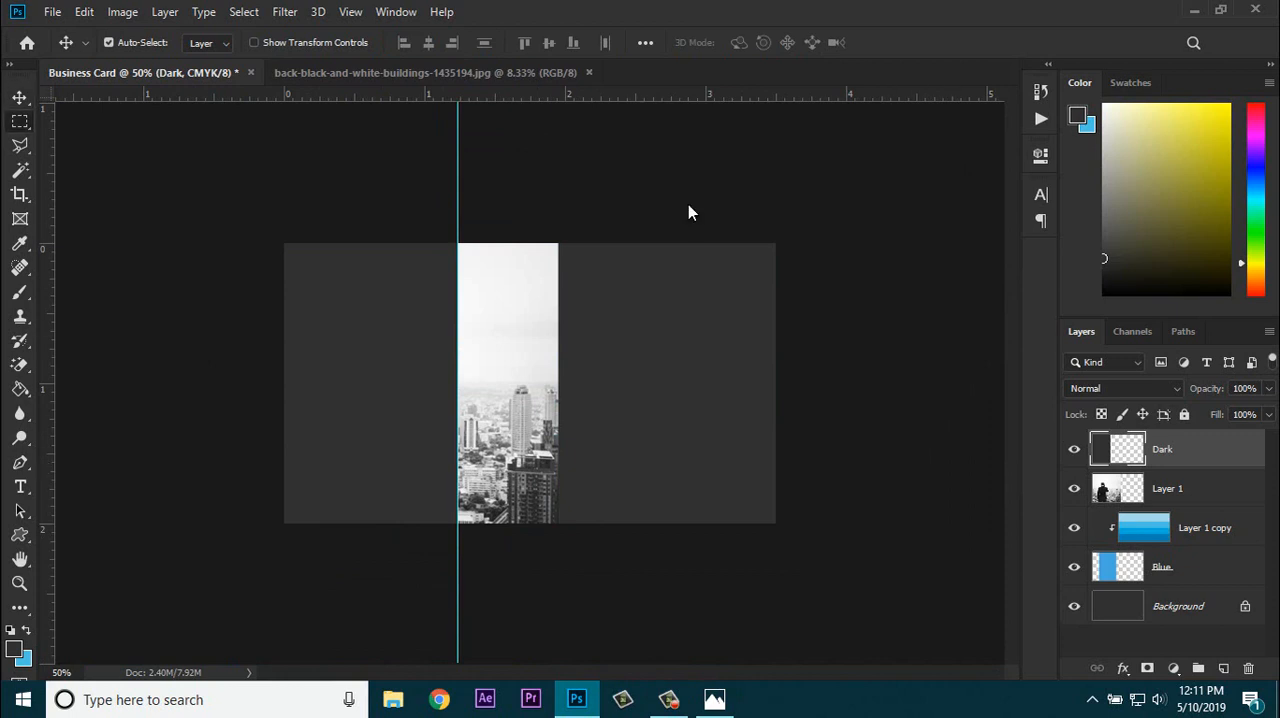
{"action": "mouse_move", "coordinate": [755, 243]}
{"action": "left_mouse_down"}
{"action": "mouse_move", "coordinate": [474, 423]}
{"action": "mouse_move", "coordinate": [376, 523]}
{"action": "mouse_move", "coordinate": [458, 523]}
{"action": "left_mouse_up"}
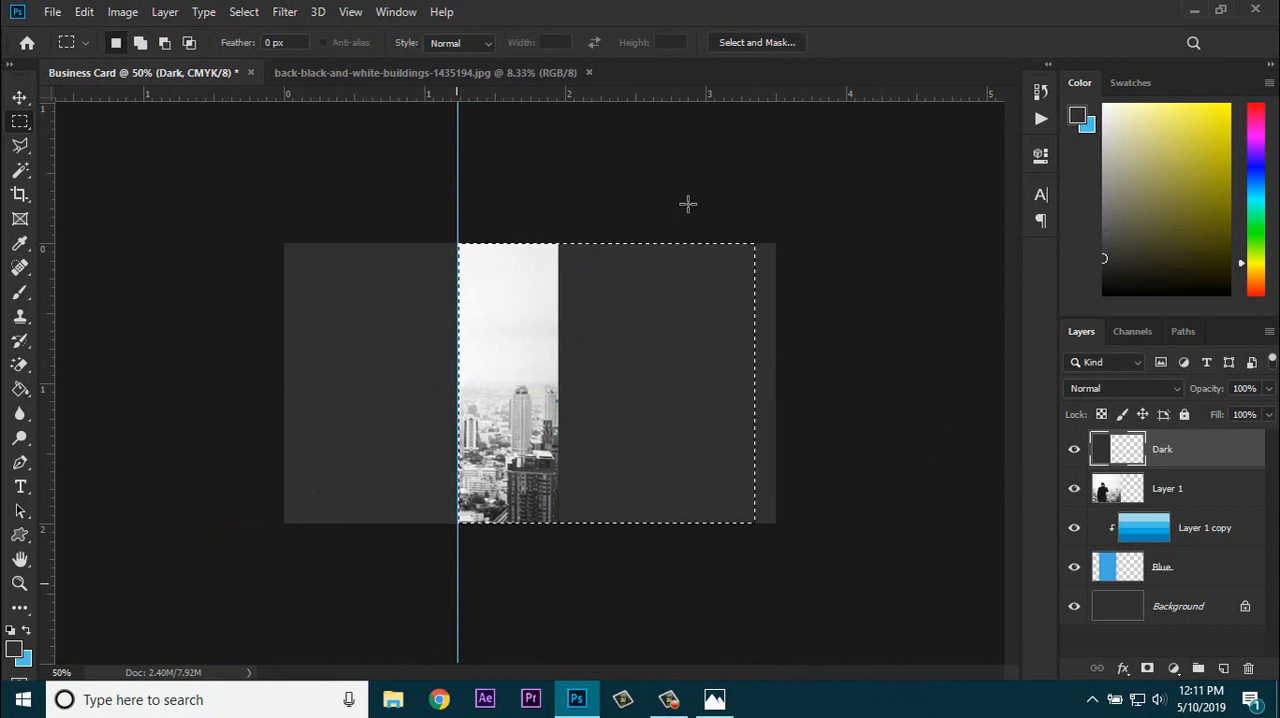
{"action": "left_click", "coordinate": [1168, 489]}
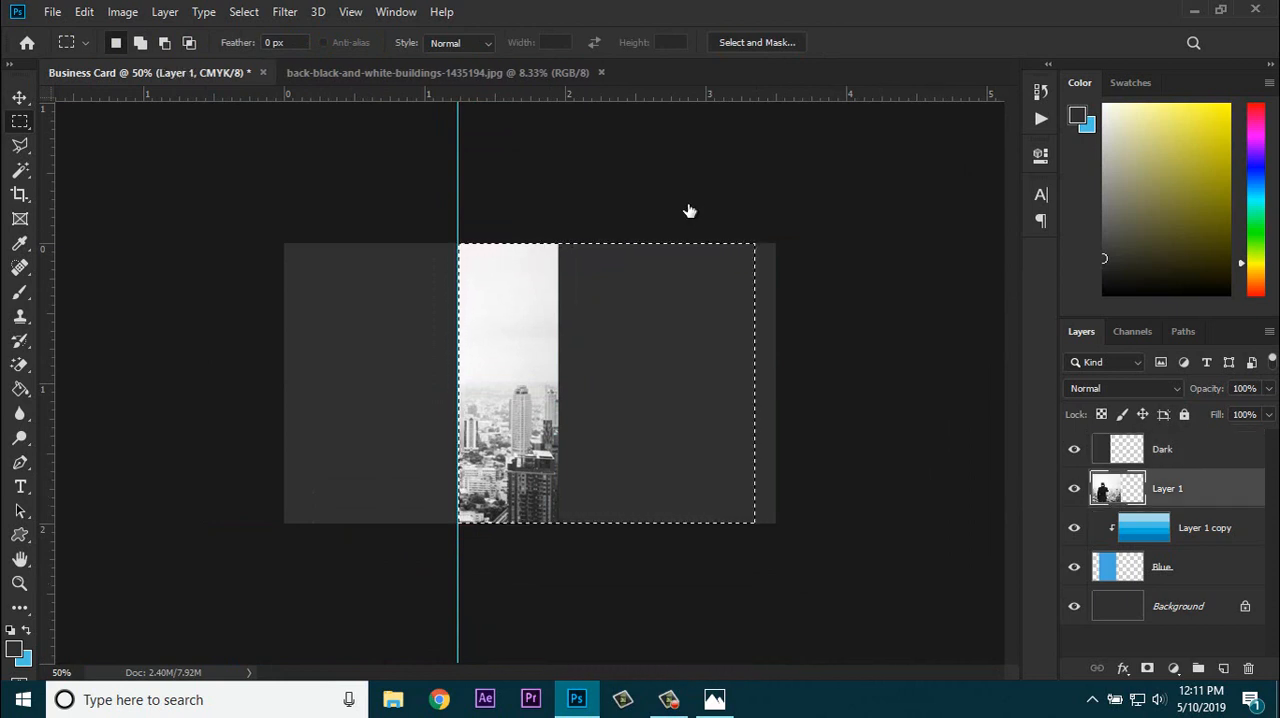
{"action": "key", "text": "Delete"}
{"action": "key", "text": "ctrl+d"}
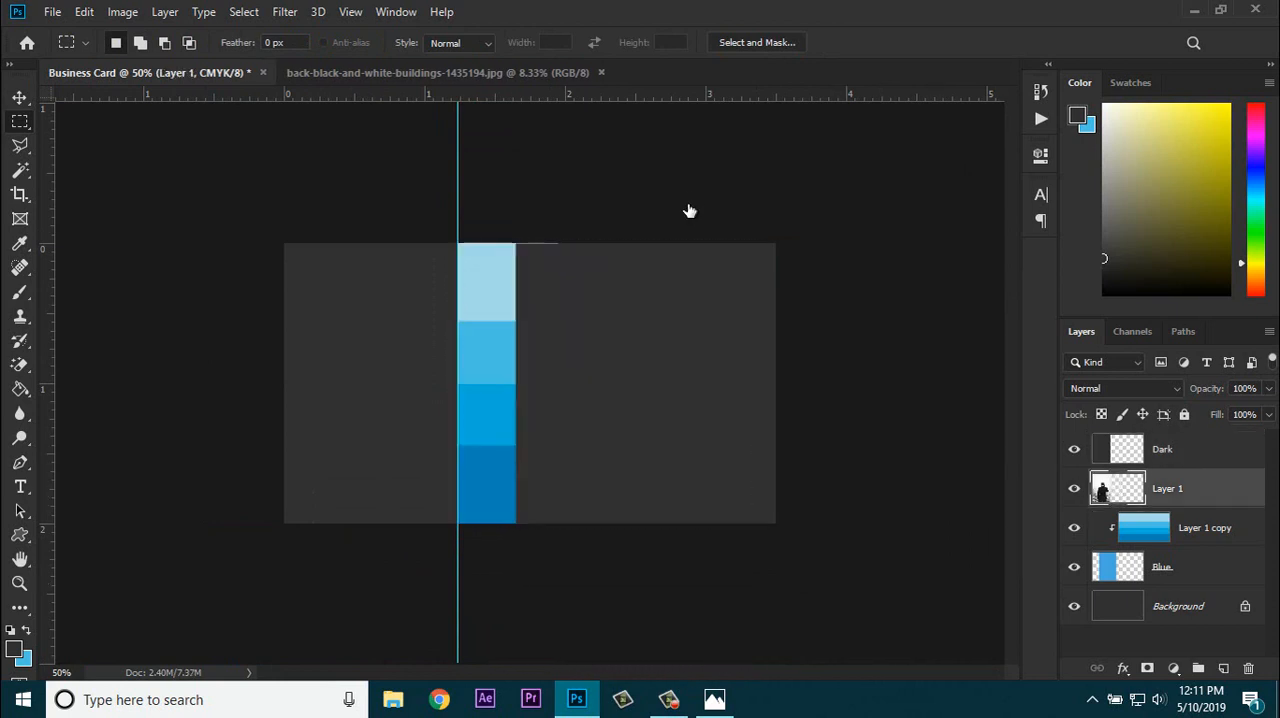
Step: Set the Dark layer's opacity to 50%
{"action": "left_click", "coordinate": [1163, 449]}
{"action": "left_click", "coordinate": [1269, 389]}
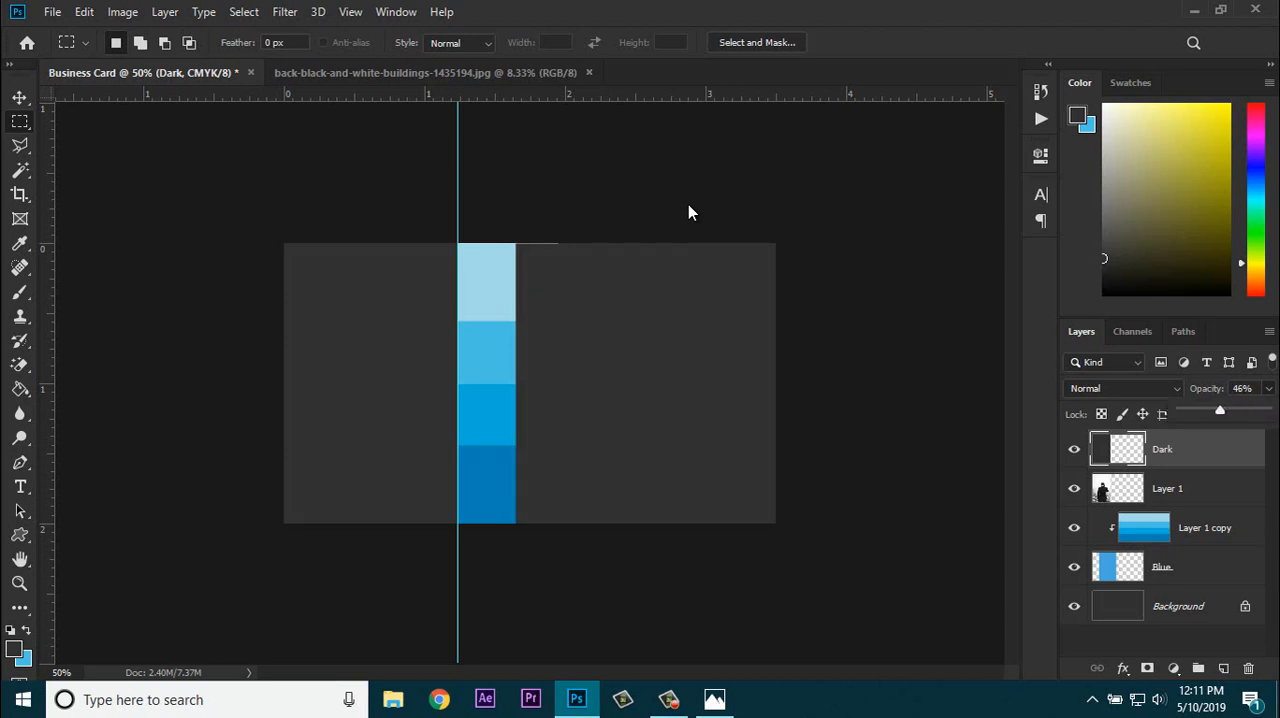
{"action": "left_click_drag", "start_coordinate": [1220, 410], "coordinate": [1216, 410]}
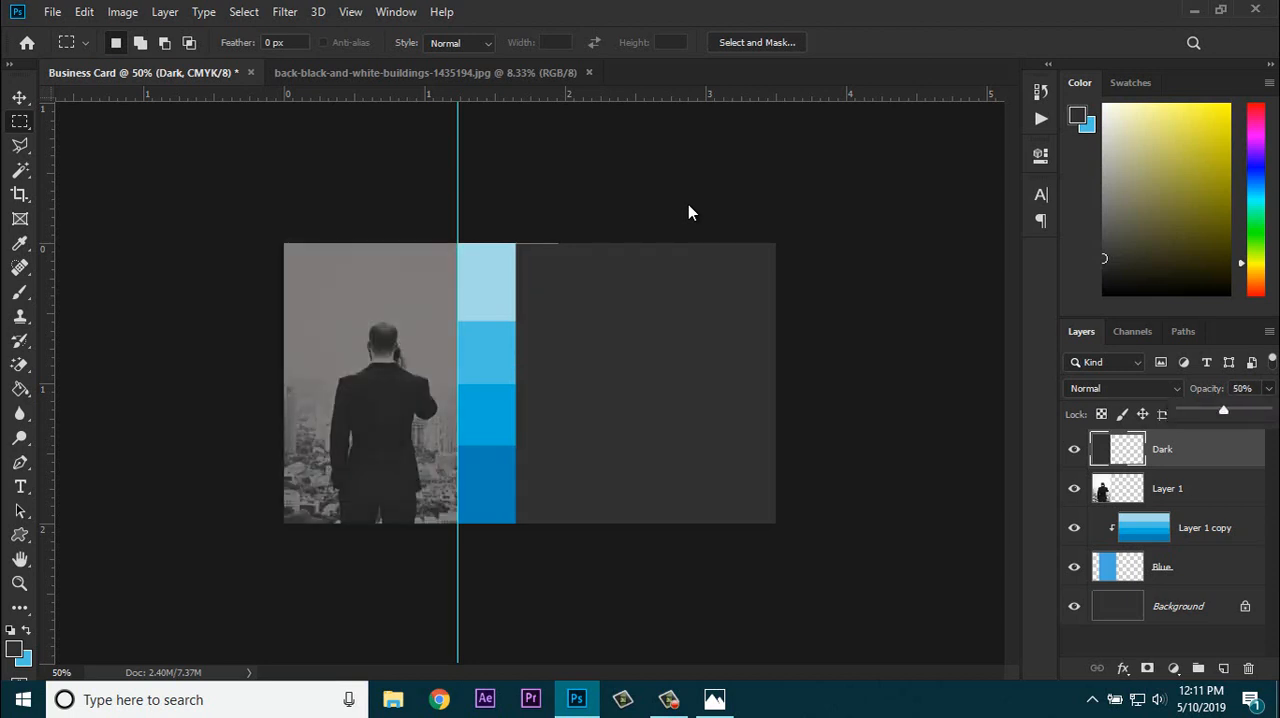
Step: Merge the Dark layer with the photo in Layer 1, then leave no layer selected
{"action": "key", "text": "ctrl+plus"}
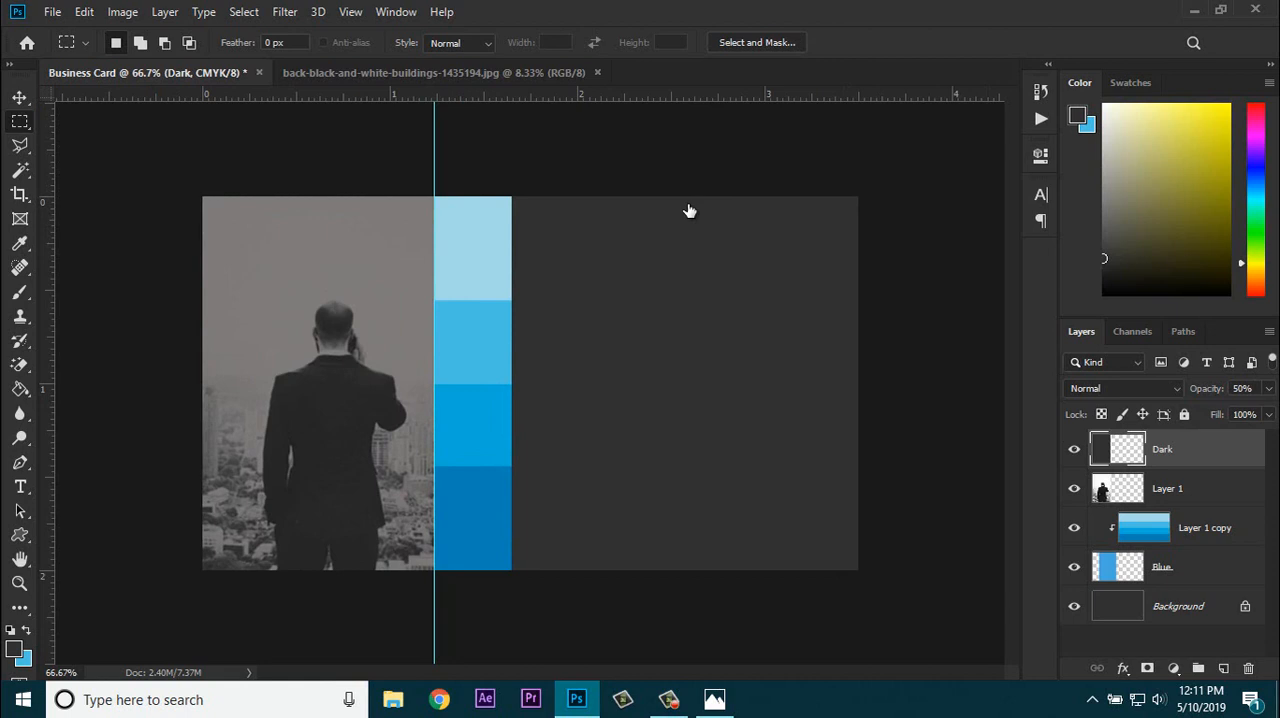
{"action": "left_click", "coordinate": [1186, 489], "text": "ctrl"}
{"action": "right_click", "coordinate": [1186, 489]}
{"action": "left_click", "coordinate": [980, 552]}
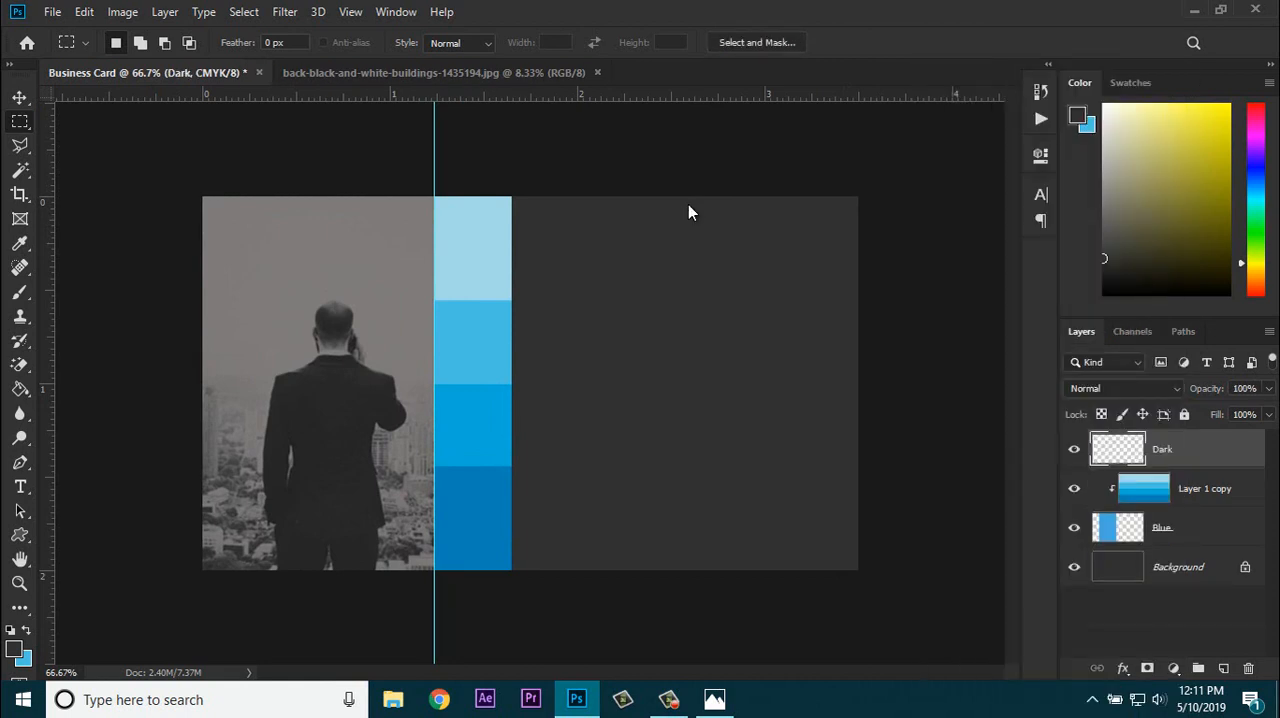
{"action": "left_click", "coordinate": [1204, 489]}
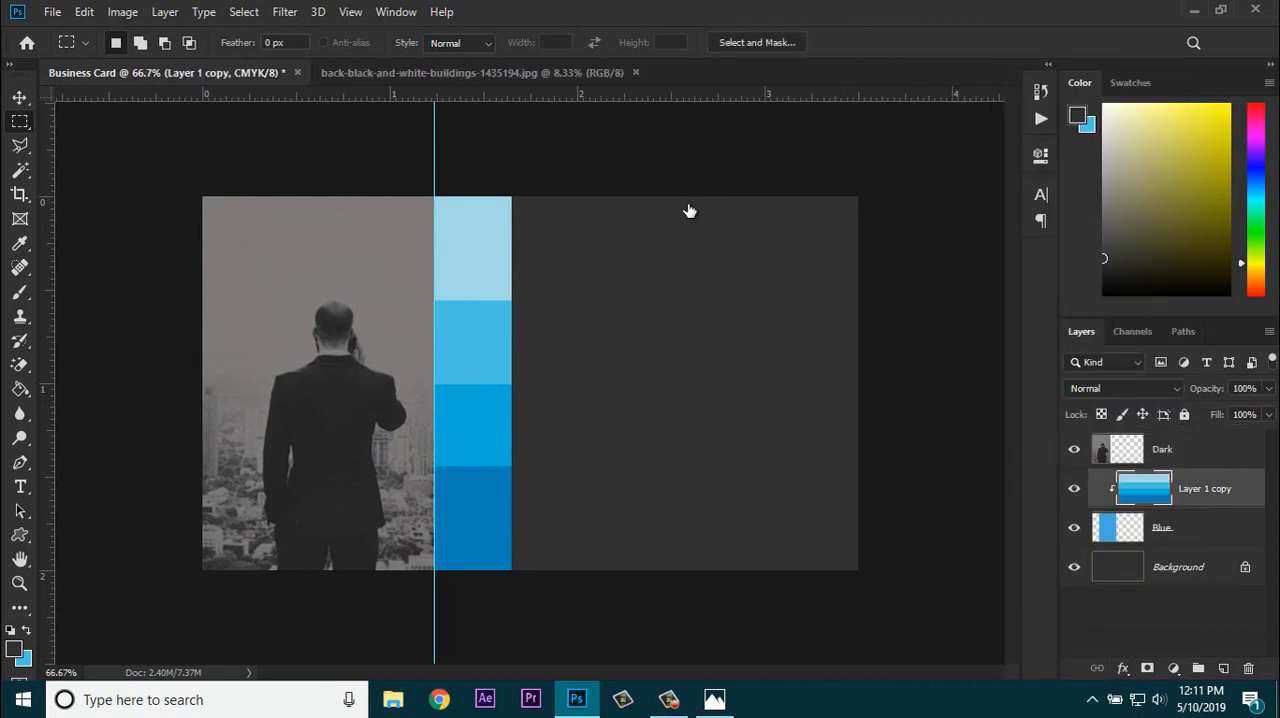
{"action": "left_click", "coordinate": [1160, 622]}
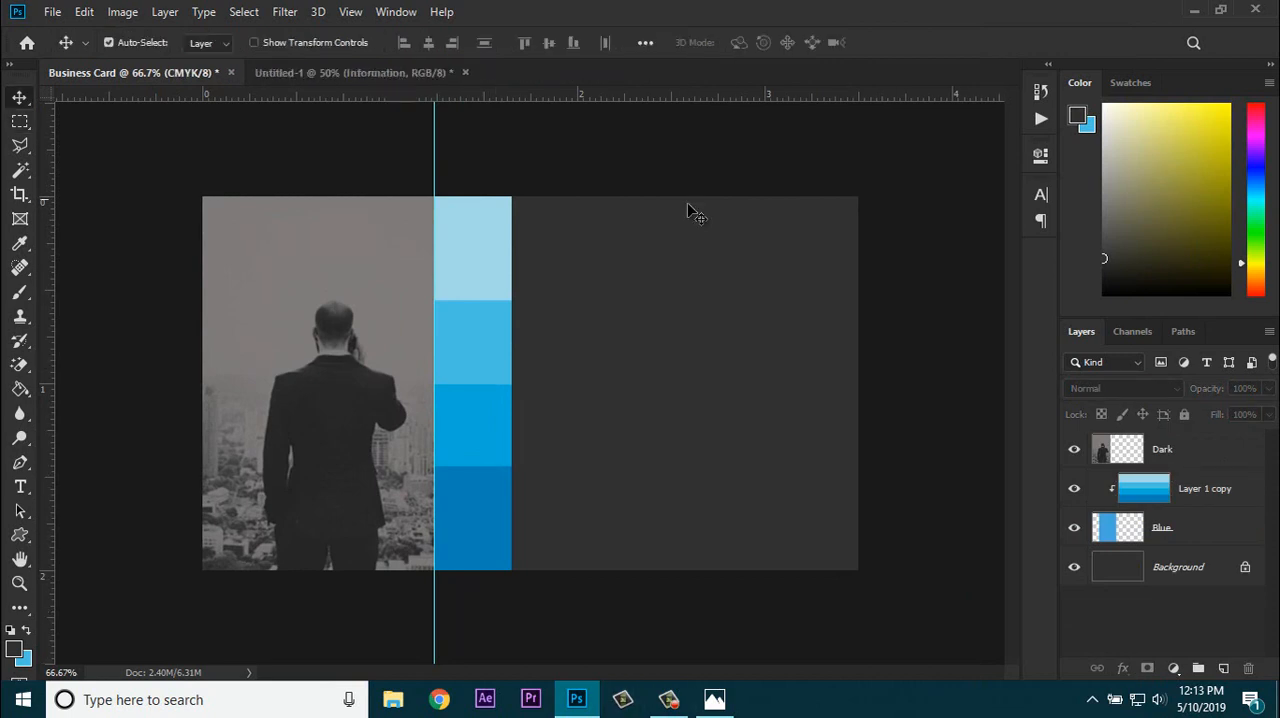
Step: Copy the Logo copy group from the Untitled-1 document onto the card's dark area beside the blue bands, then deselect it
{"action": "key", "text": "ctrl+Tab"}
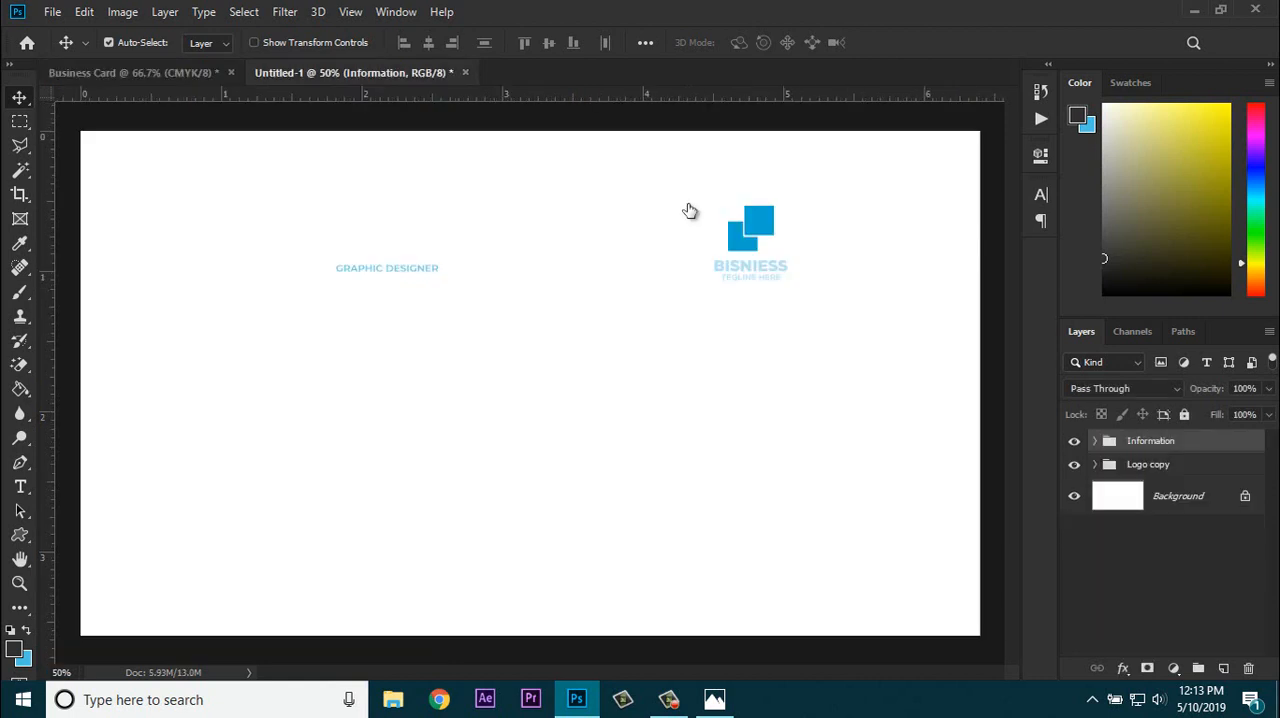
{"action": "left_click", "coordinate": [1148, 465]}
{"action": "mouse_move", "coordinate": [688, 210]}
{"action": "left_mouse_down"}
{"action": "mouse_move", "coordinate": [185, 148]}
{"action": "mouse_move", "coordinate": [133, 74]}
{"action": "mouse_move", "coordinate": [655, 340]}
{"action": "mouse_move", "coordinate": [695, 392]}
{"action": "left_mouse_up"}
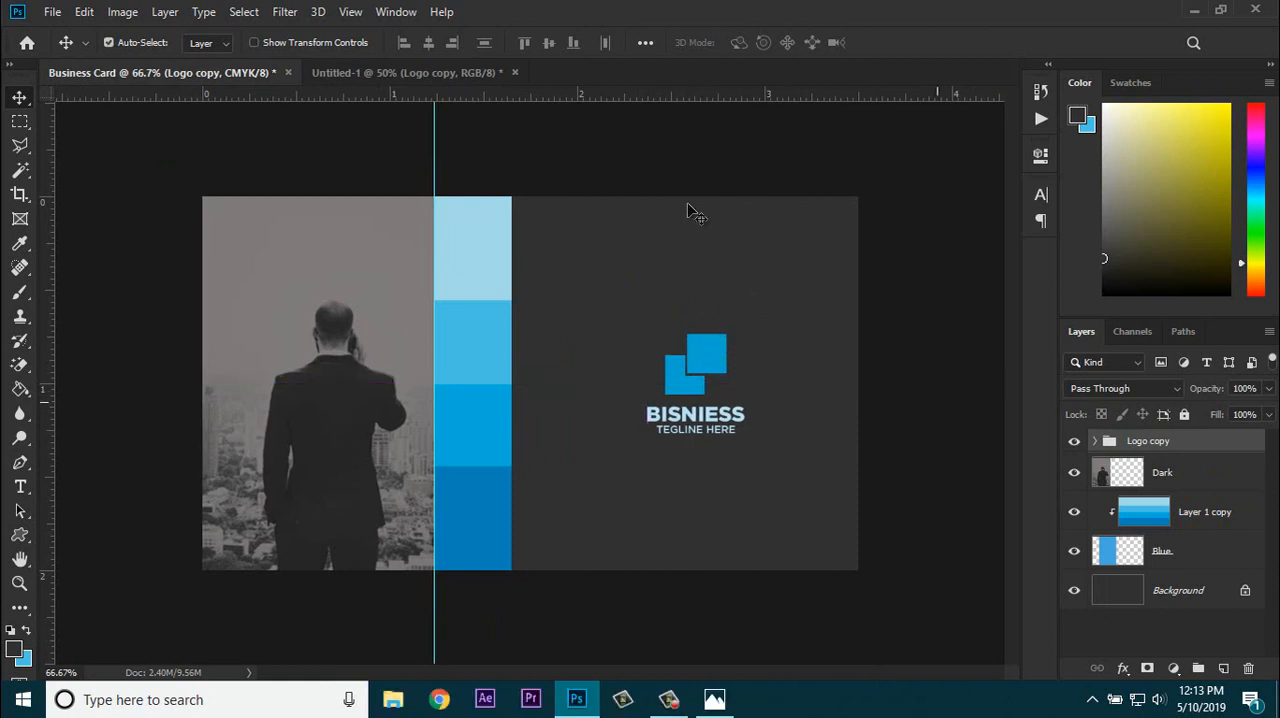
{"action": "left_click", "coordinate": [688, 206], "text": "ctrl"}
{"action": "left_click", "coordinate": [689, 210]}
{"action": "left_click", "coordinate": [688, 211], "text": "ctrl"}
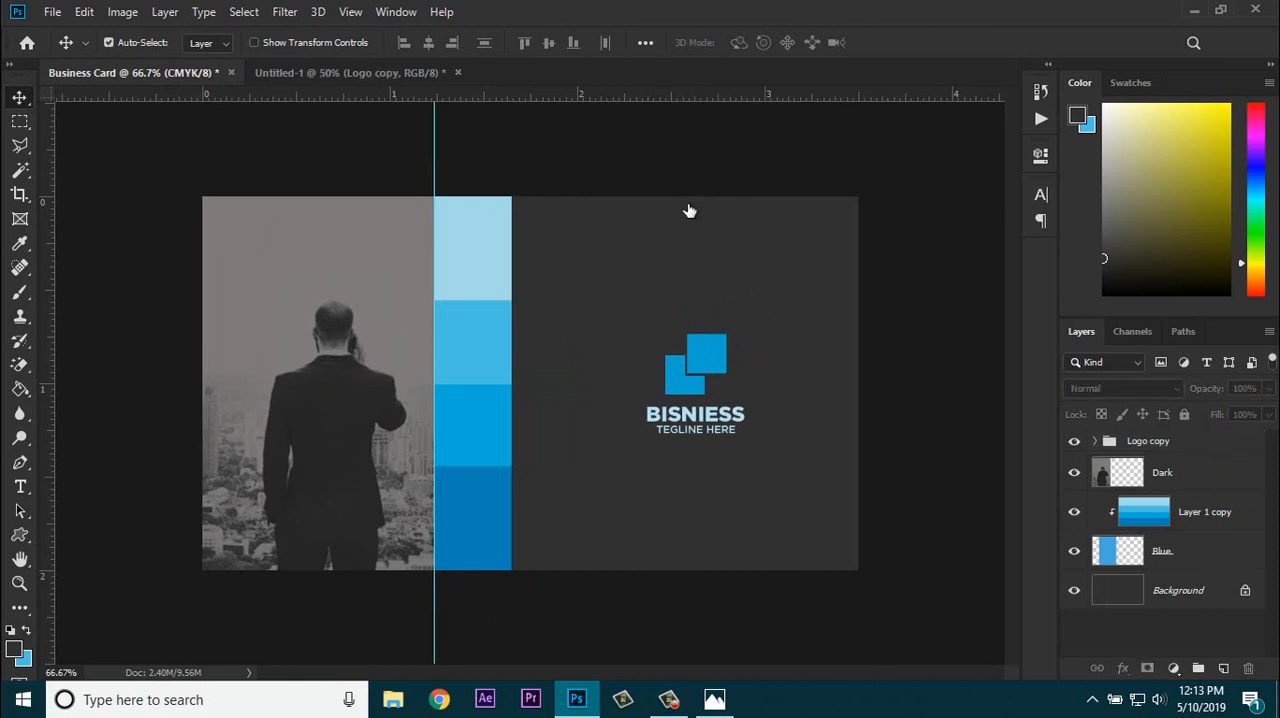
Step: Unlock the background layer and collect all layers, including the logo group, into one group
{"action": "left_click", "coordinate": [1245, 591]}
{"action": "left_click", "coordinate": [1163, 473], "text": "shift"}
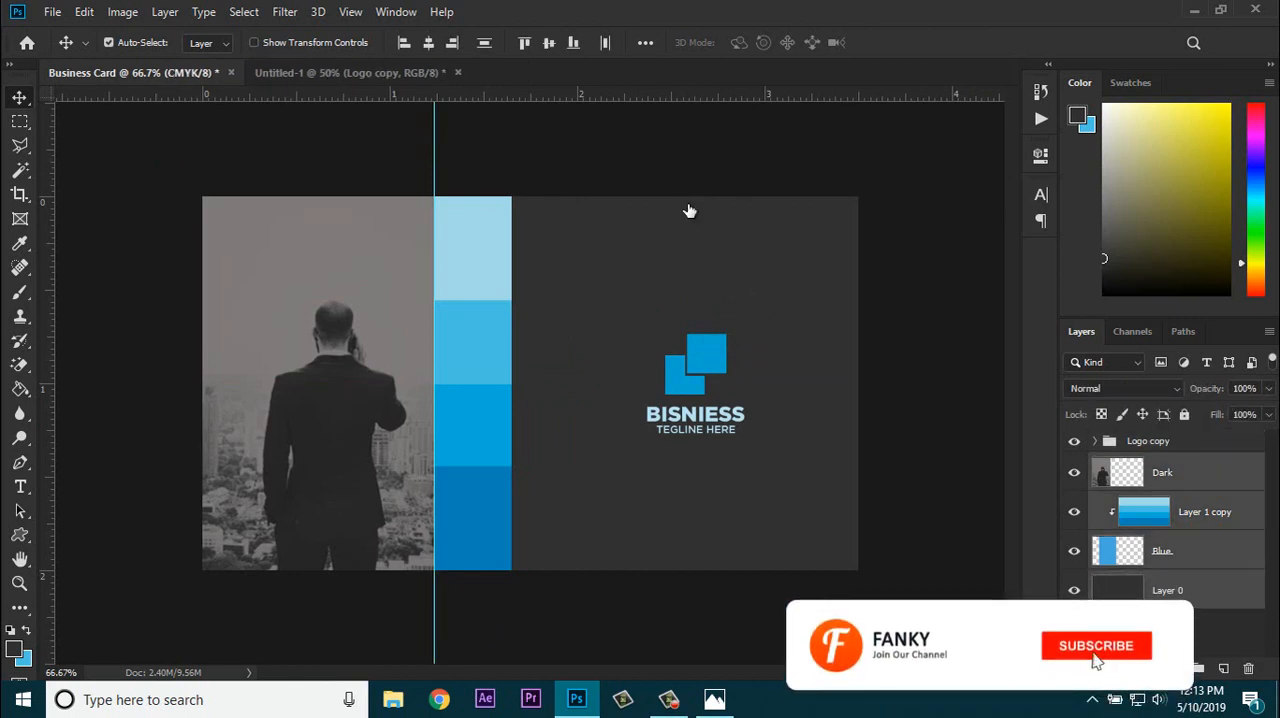
{"action": "key", "text": "ctrl+g"}
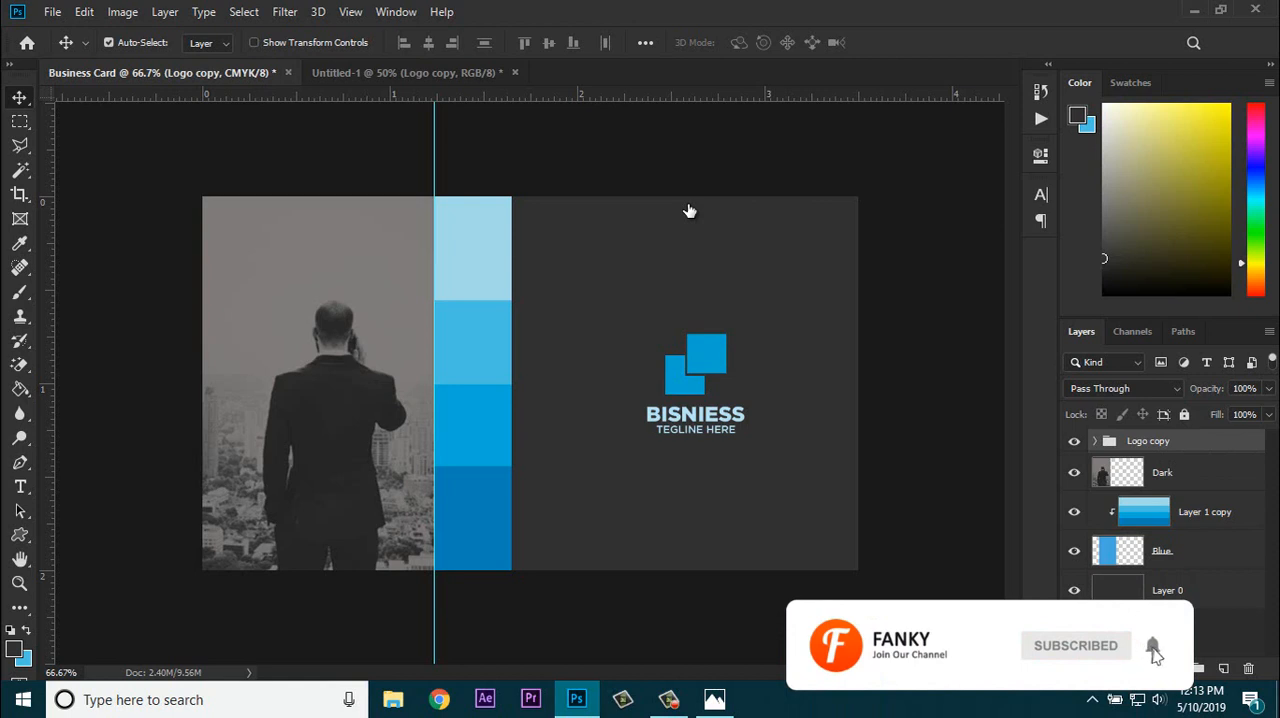
{"action": "key", "text": "ctrl+alt+a"}
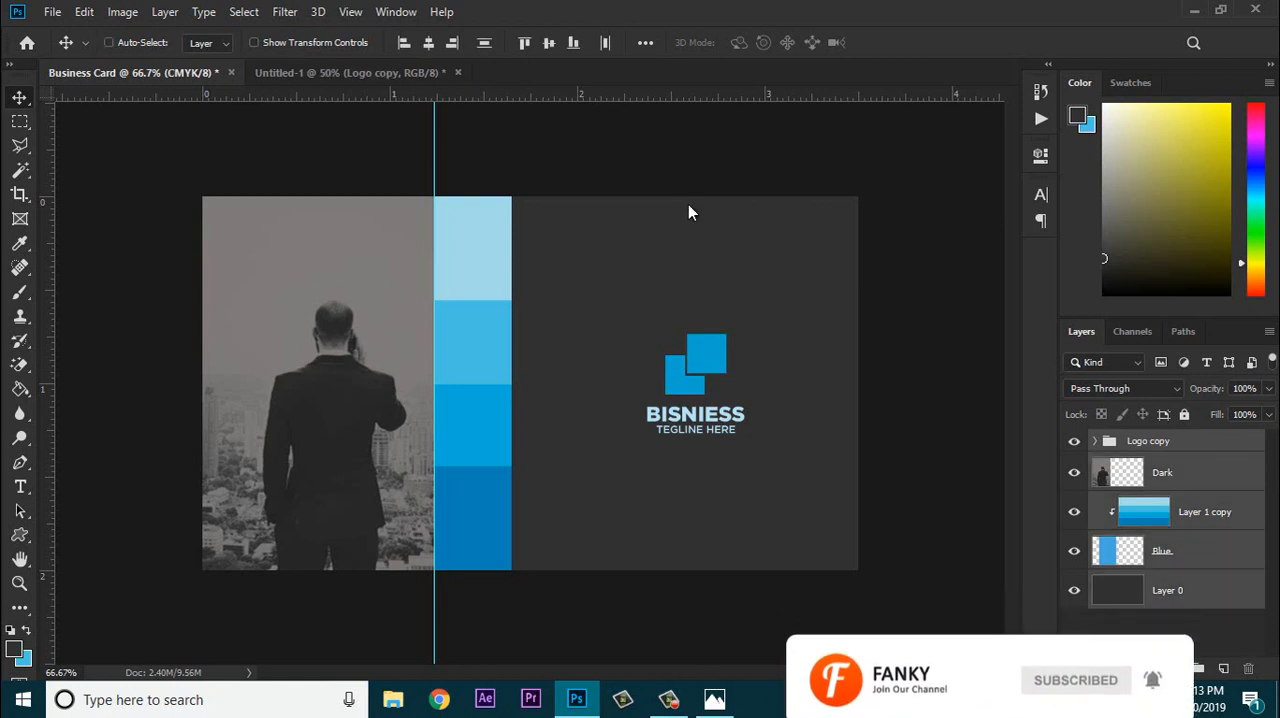
{"action": "key", "text": "ctrl+e"}
{"action": "key", "text": "ctrl+z"}
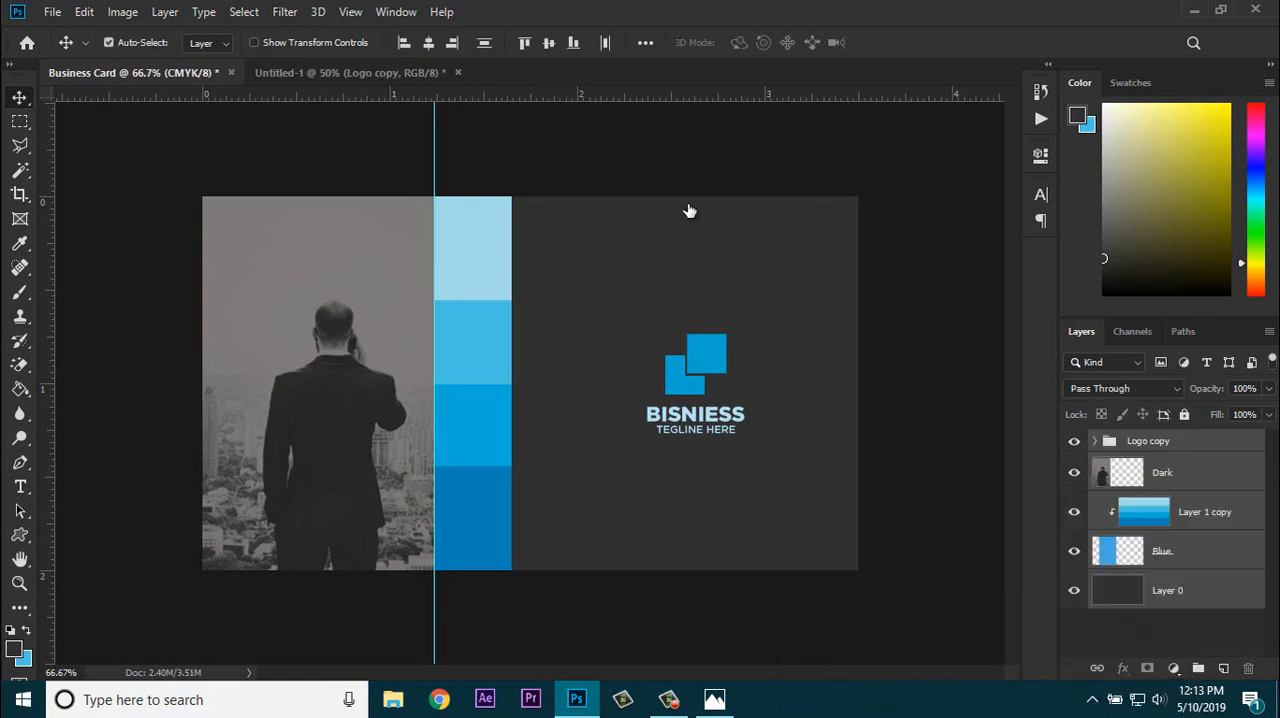
{"action": "key", "text": "ctrl+g"}
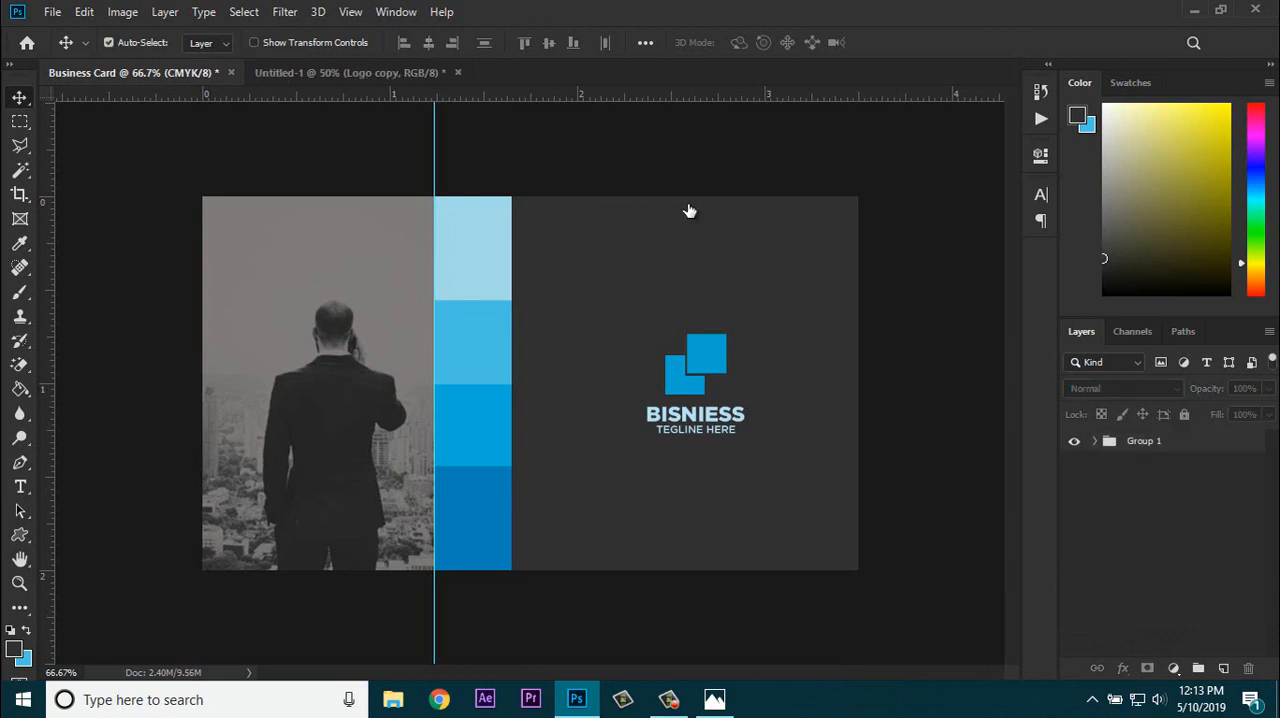
Step: Duplicate Group 1, hide the original, and hide the logo inside the copy
{"action": "key", "text": "ctrl+j"}
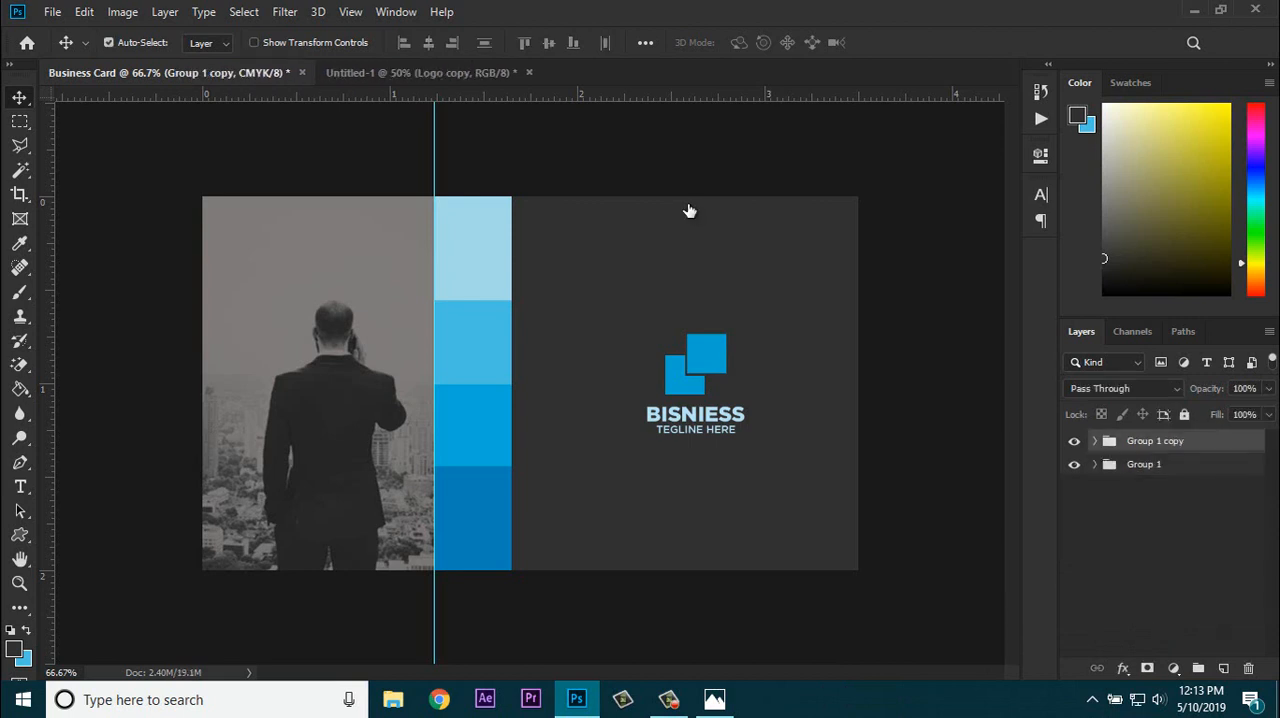
{"action": "key", "text": "ctrl+comma"}
{"action": "left_click", "coordinate": [1074, 465]}
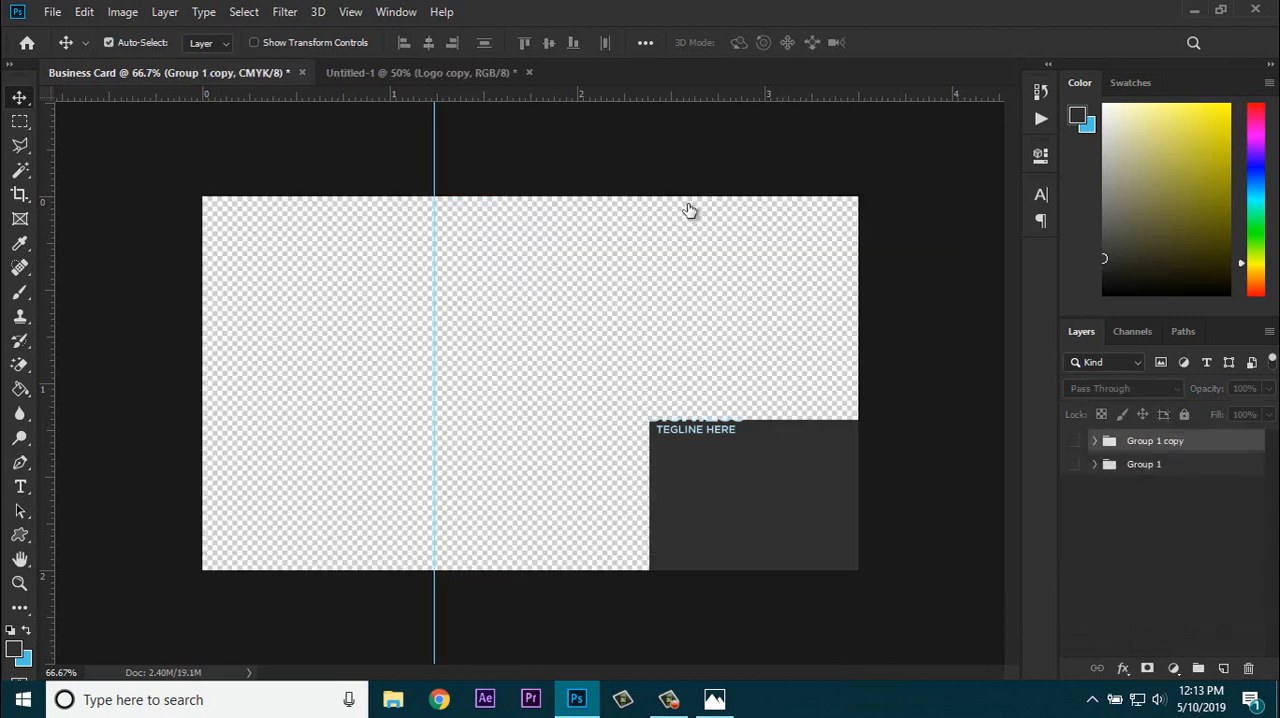
{"action": "left_click", "coordinate": [1074, 441]}
{"action": "left_click", "coordinate": [1095, 441]}
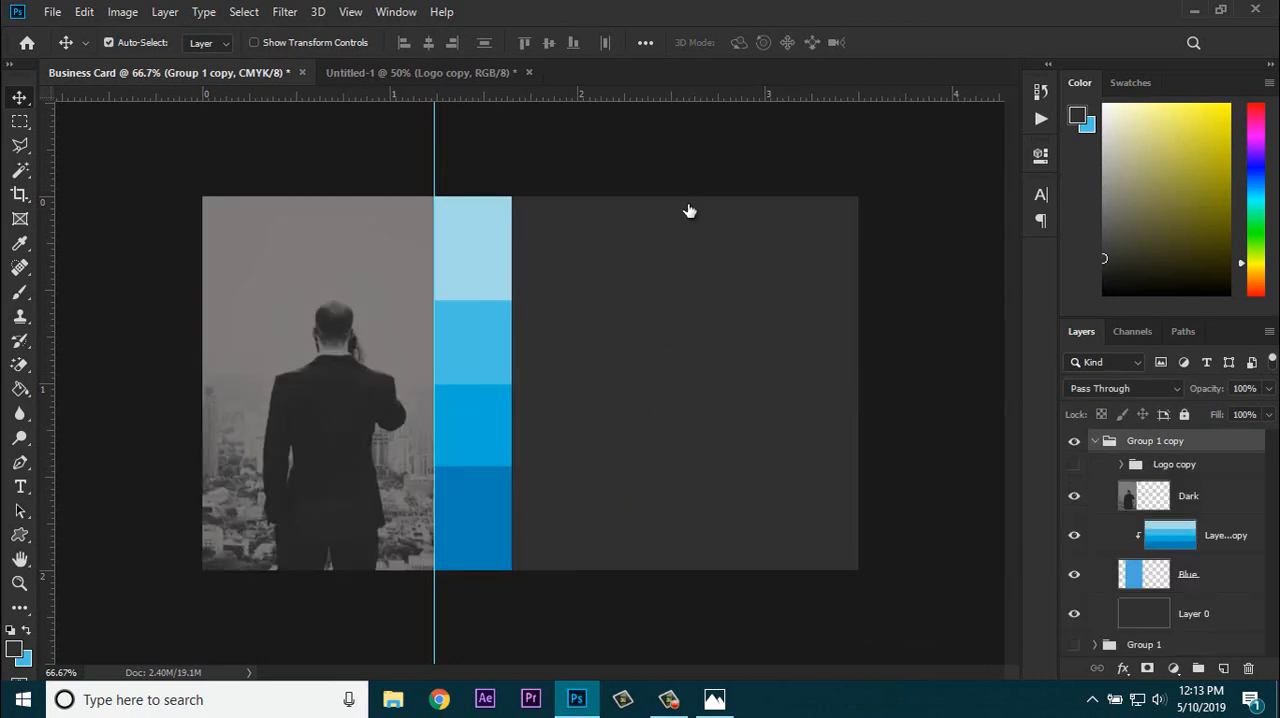
Step: Select the Dark layer in Group 1 copy, load its selection, and set the foreground color to white for the Paint Bucket
{"action": "left_click", "coordinate": [1188, 496]}
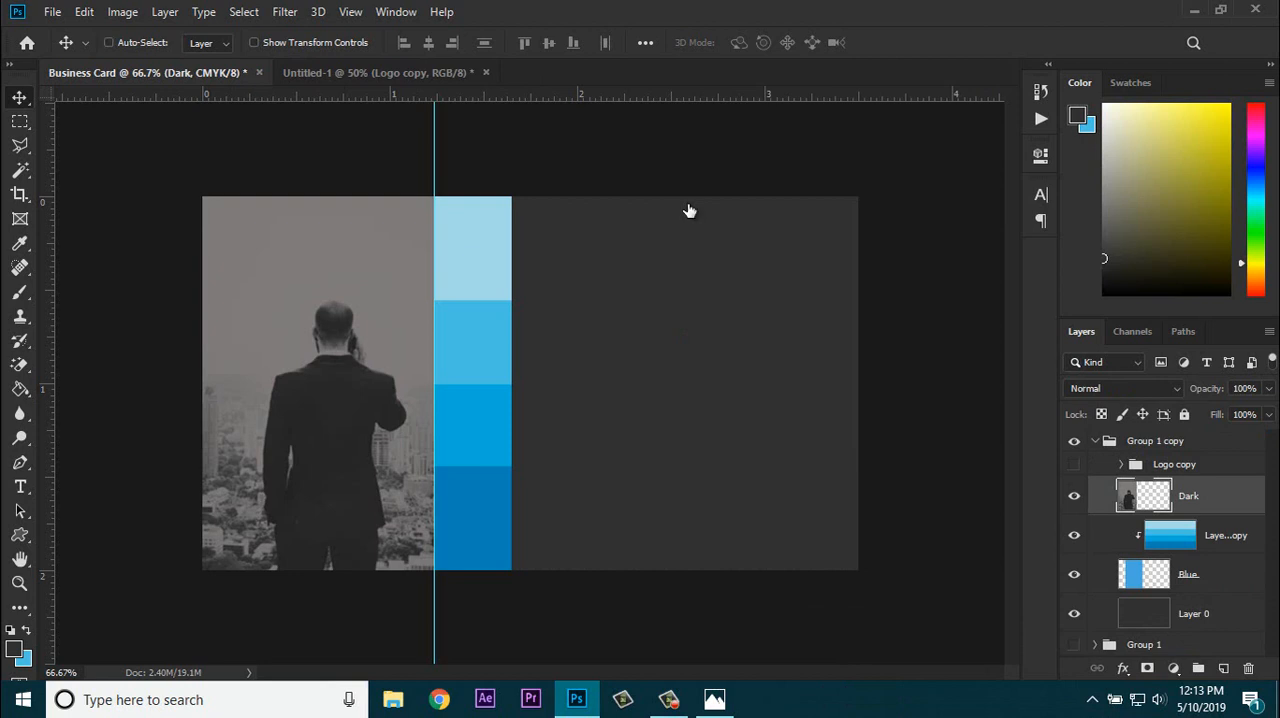
{"action": "left_click", "coordinate": [1143, 496], "text": "ctrl"}
{"action": "key", "text": "g"}
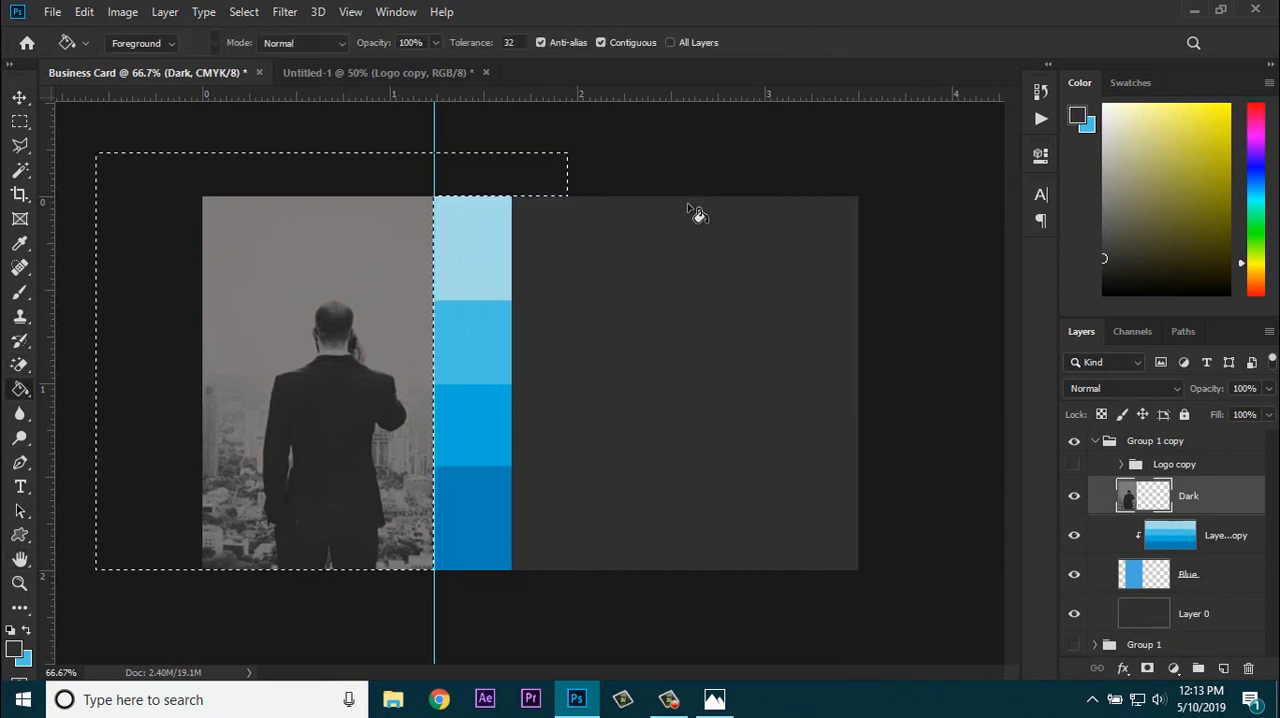
{"action": "left_click", "coordinate": [14, 649]}
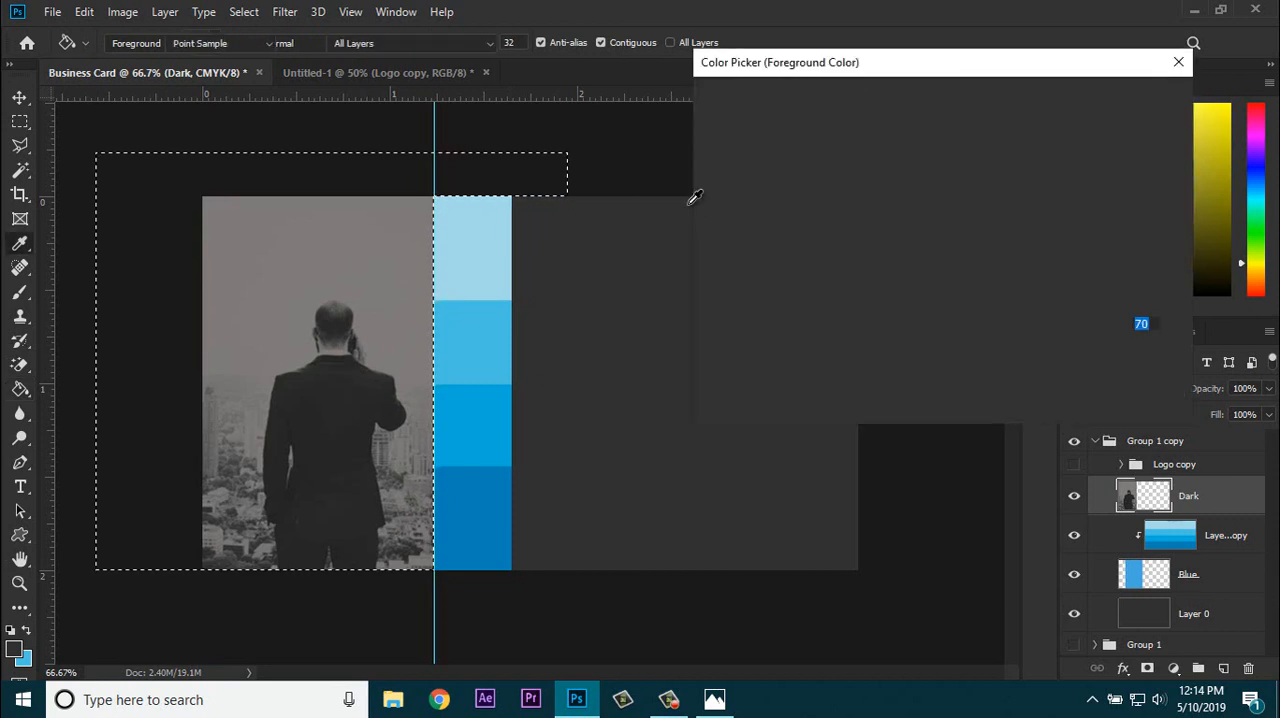
{"action": "left_click_drag", "start_coordinate": [838, 141], "coordinate": [704, 107]}
{"action": "key", "text": "Return"}
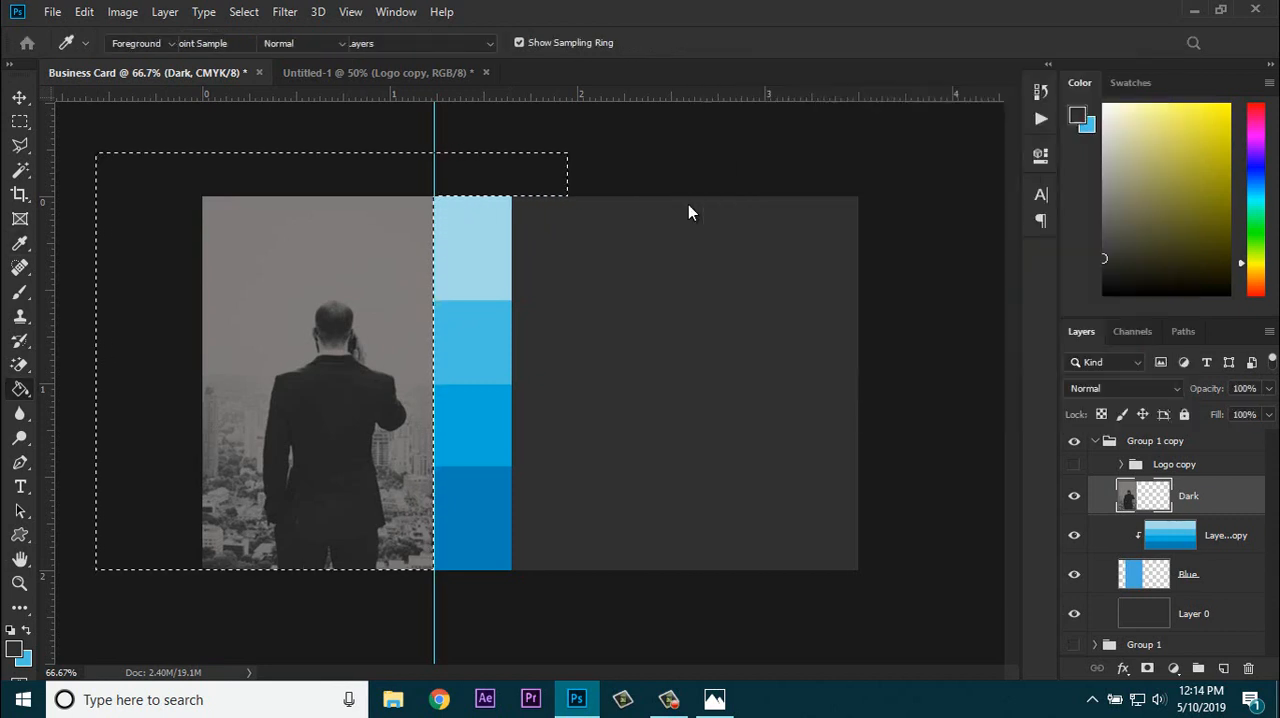
Step: Try to fill the Dark layer's photo with white using the Paint Bucket, then clear the selection
{"action": "key", "text": "shift+alt+BackSpace"}
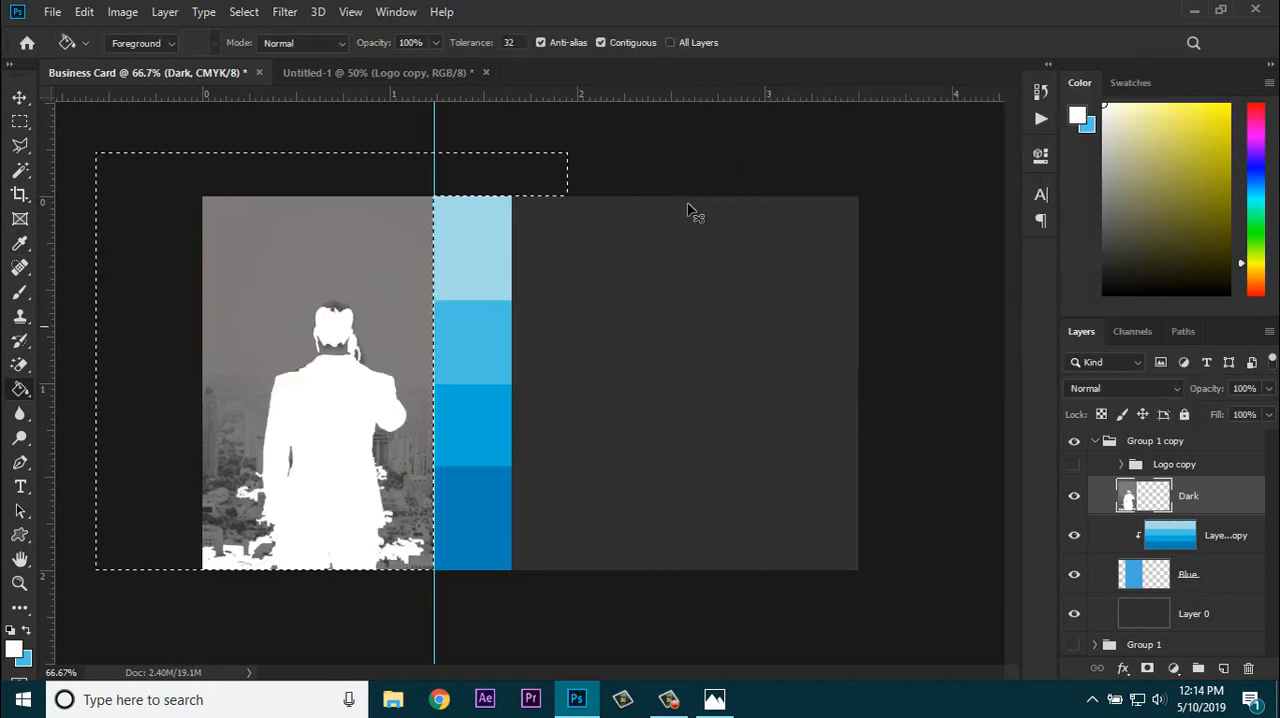
{"action": "key", "text": "ctrl+z"}
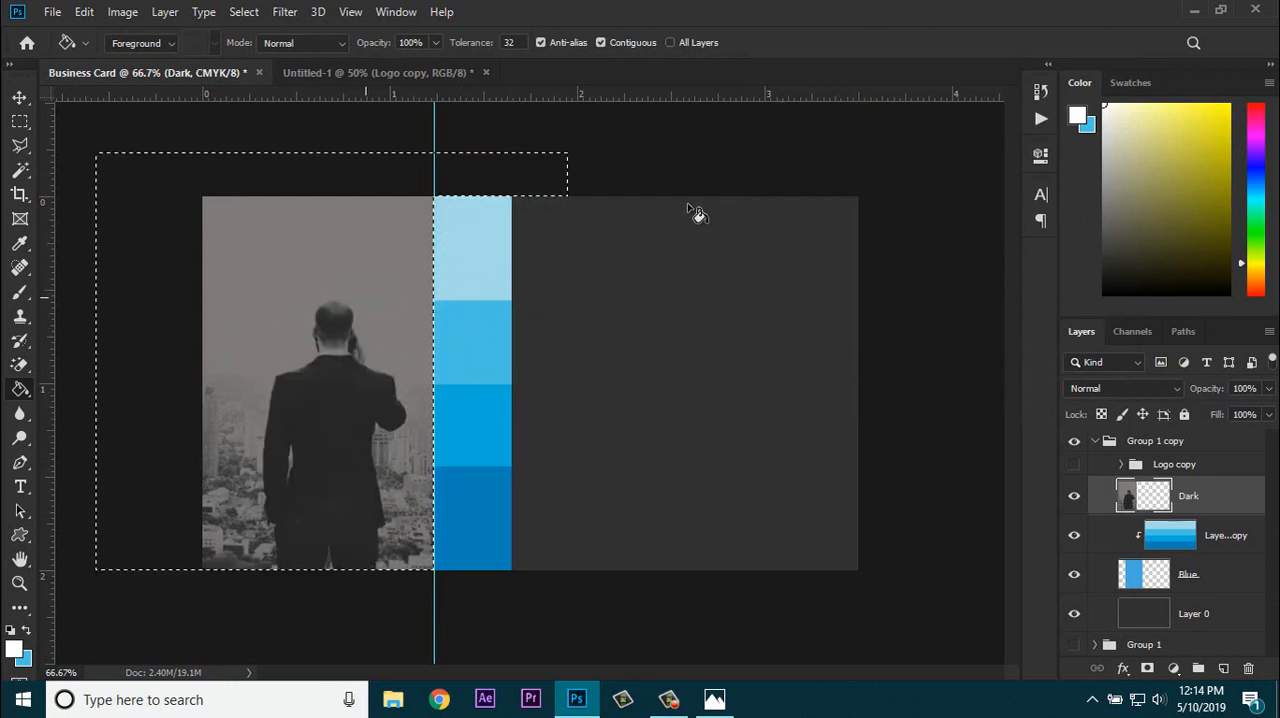
{"action": "key", "text": "ctrl+d"}
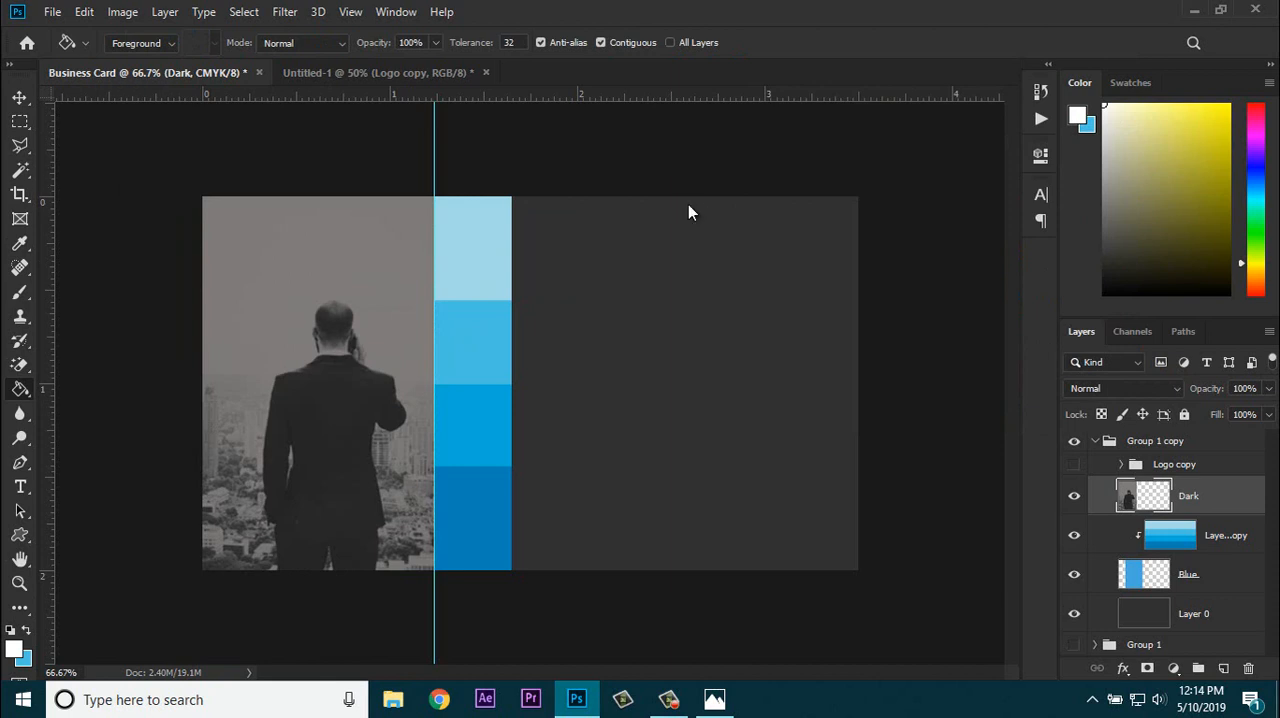
Step: Marquee the photo strip from the card's outer edge to just past the guide and fill it with white on a new layer
{"action": "key", "text": "m"}
{"action": "left_click_drag", "start_coordinate": [688, 204], "coordinate": [688, 204]}
{"action": "left_click_drag", "start_coordinate": [202, 197], "coordinate": [446, 570]}
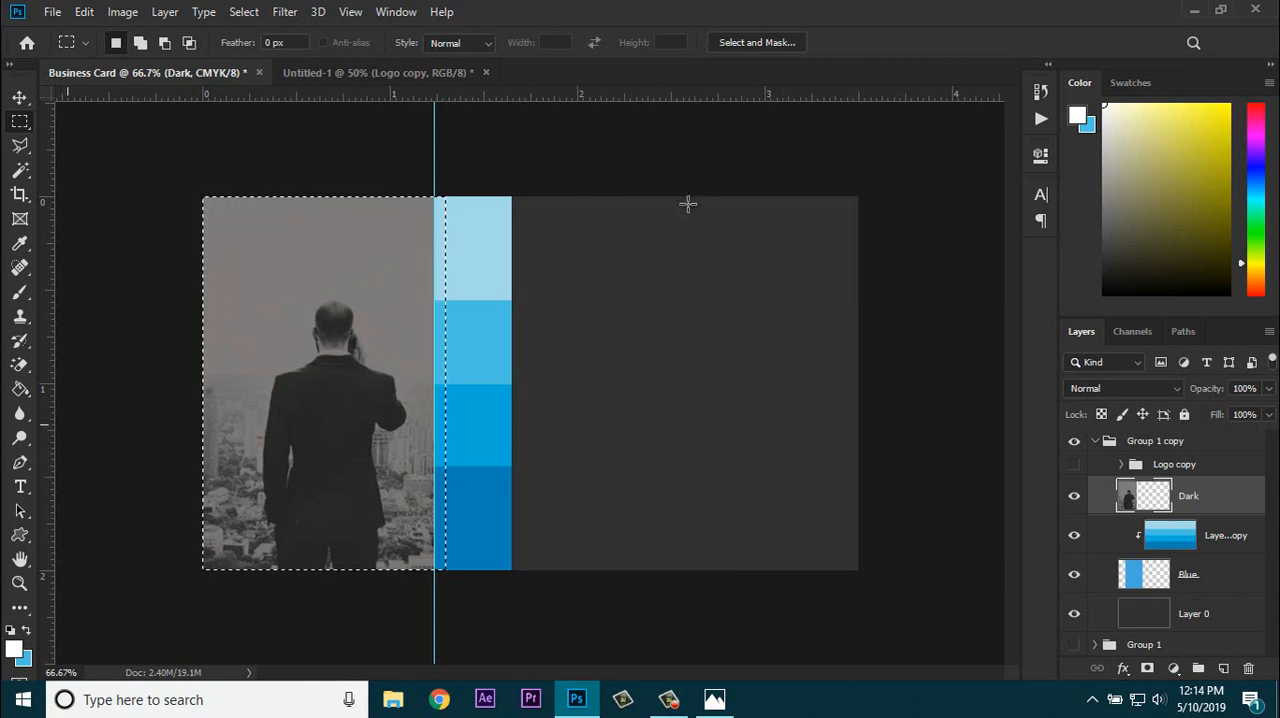
{"action": "key", "text": "g"}
{"action": "left_click", "coordinate": [697, 214]}
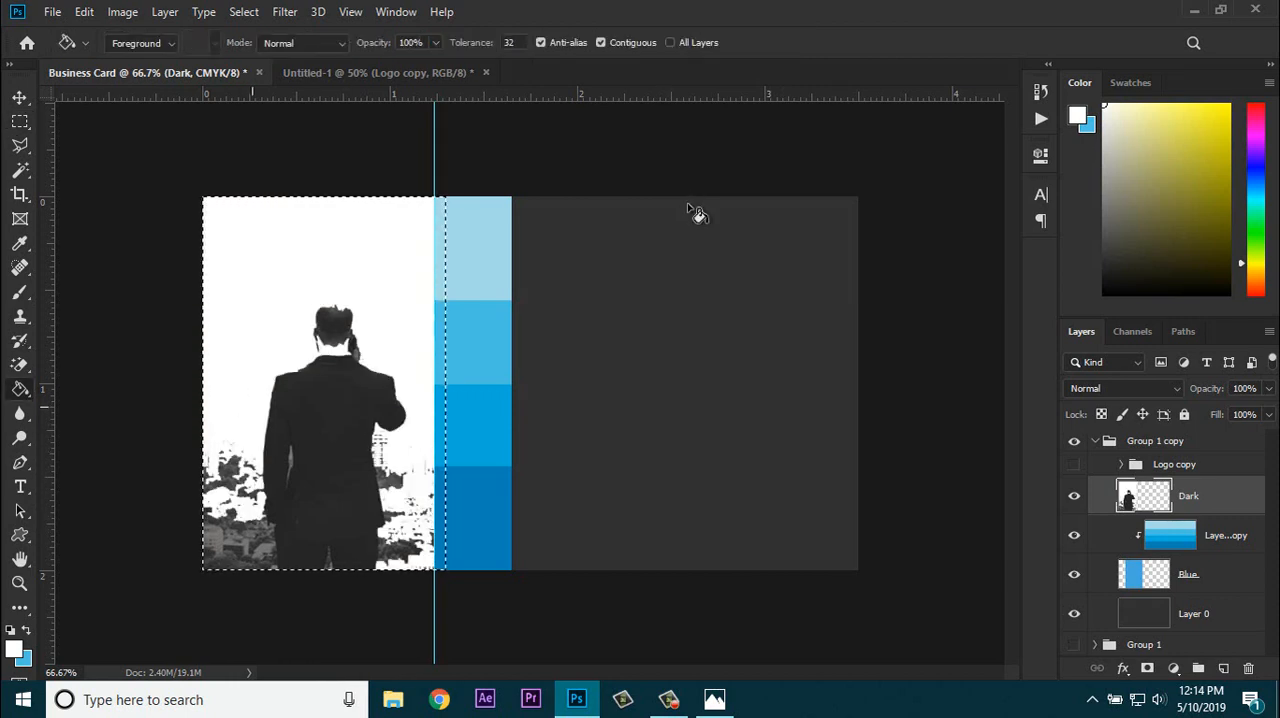
{"action": "key", "text": "ctrl+z"}
{"action": "key", "text": "ctrl+shift+alt+n"}
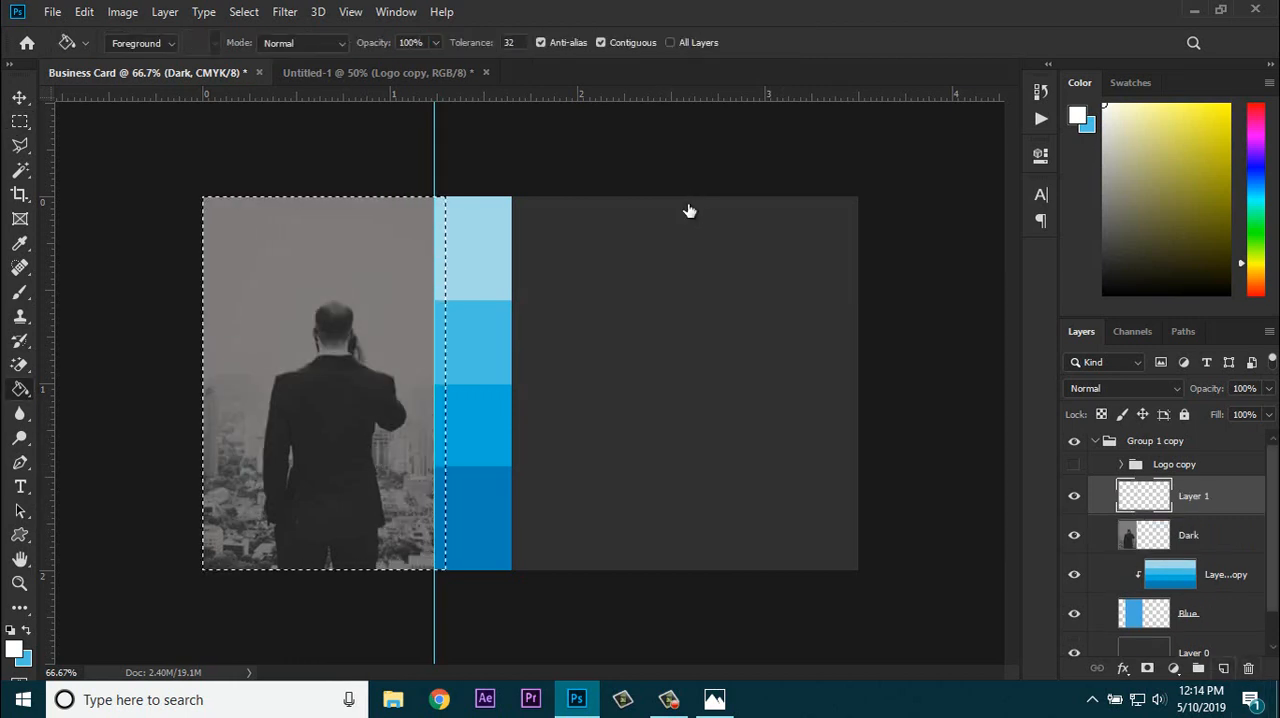
{"action": "left_click", "coordinate": [688, 212]}
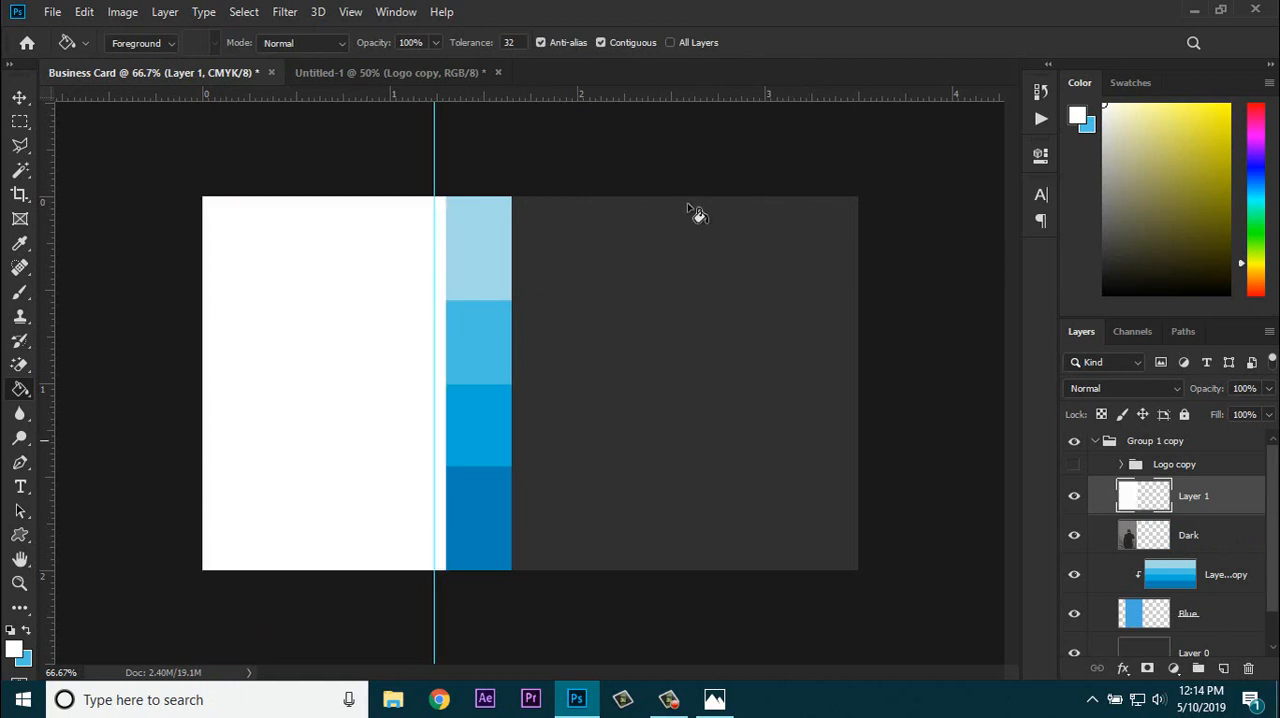
Step: Send the white Layer 1 beneath the blue bands layer and delete the Dark photo layer
{"action": "key", "text": "ctrl+bracketleft"}
{"action": "key", "text": "ctrl+bracketleft"}
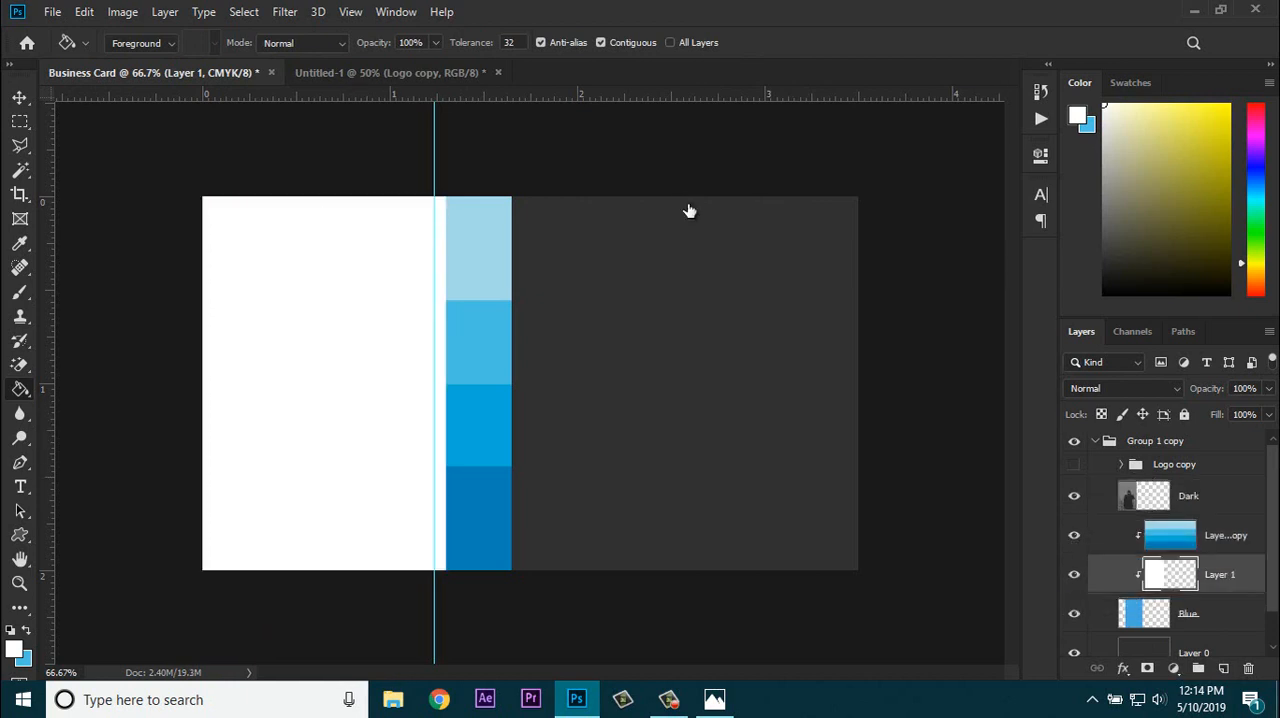
{"action": "key", "text": "alt+bracketright"}
{"action": "key", "text": "alt+bracketright"}
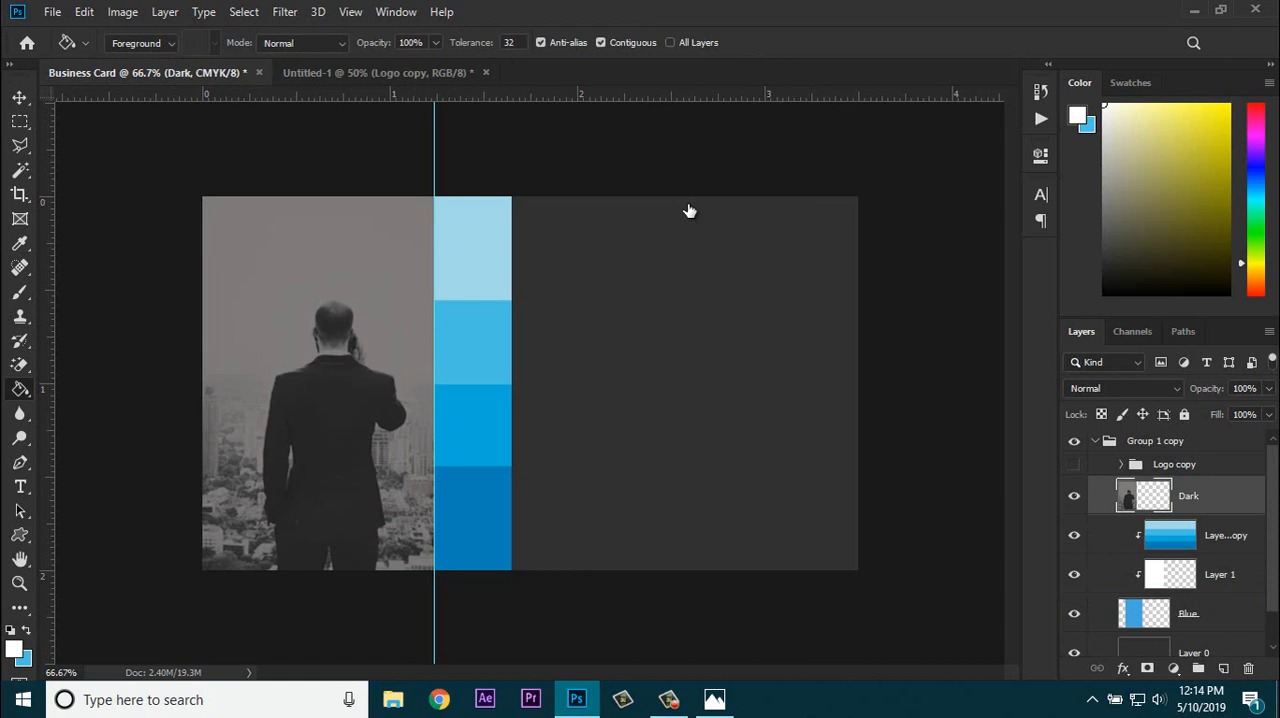
{"action": "key", "text": "Delete"}
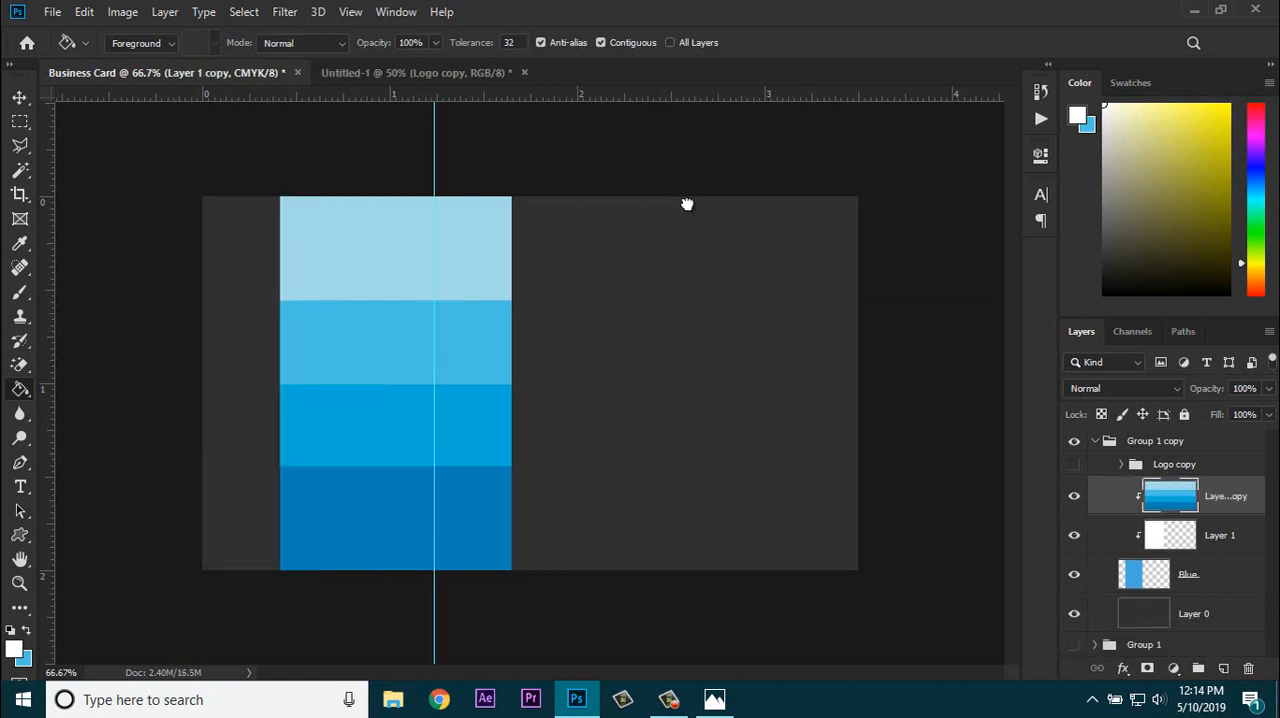
Step: Move the white Layer 1 to the top of Group 1 copy, above the hidden logo group
{"action": "left_click_drag", "start_coordinate": [1219, 535], "coordinate": [1219, 449]}
{"action": "left_click_drag", "start_coordinate": [687, 204], "coordinate": [690, 208]}
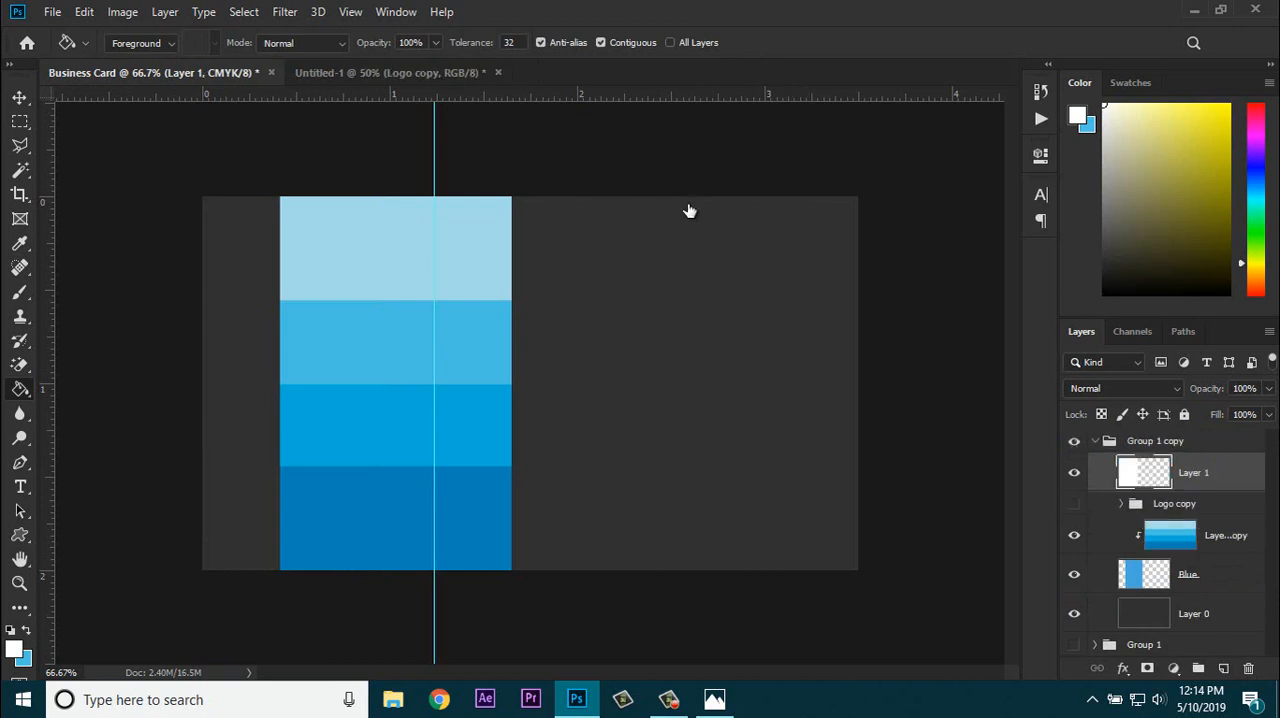
{"action": "key", "text": "v"}
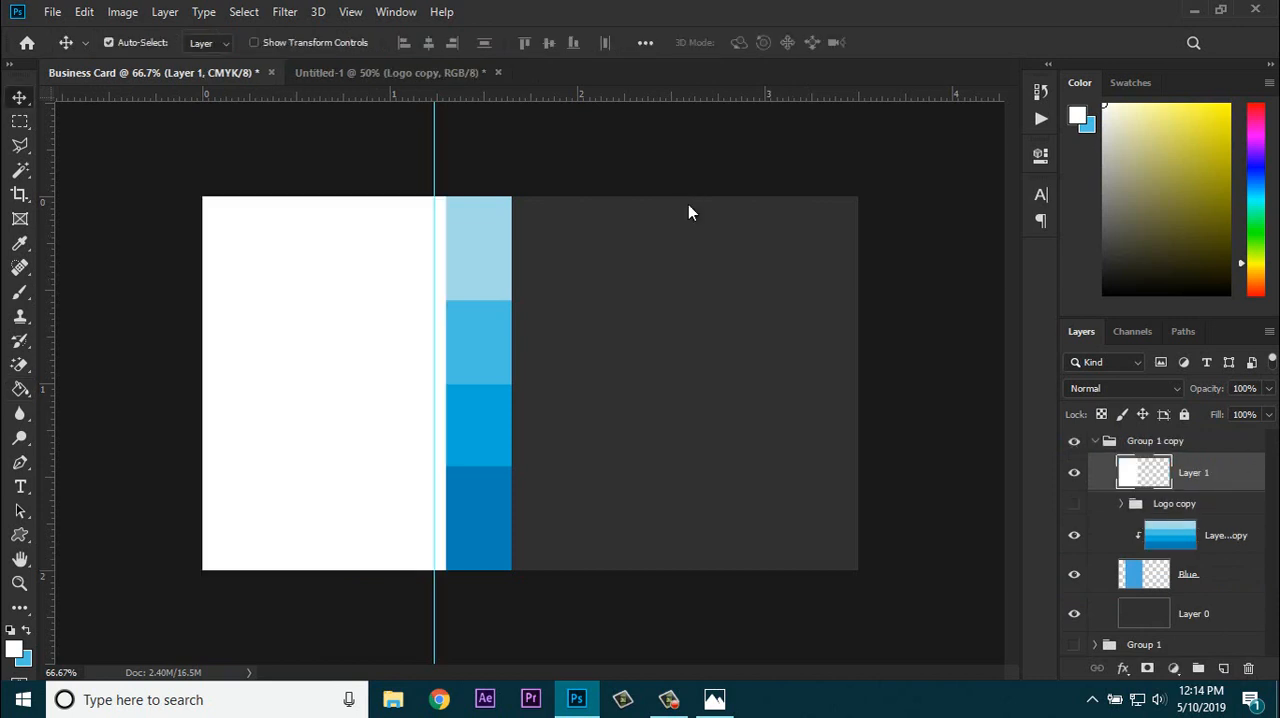
Step: Narrow the white Layer 1 to 95.13% width so that its inner edge meets the vertical guide
{"action": "key", "text": "ctrl+t"}
{"action": "left_click_drag", "start_coordinate": [446, 384], "coordinate": [439, 385]}
{"action": "key", "text": "ctrl+z"}
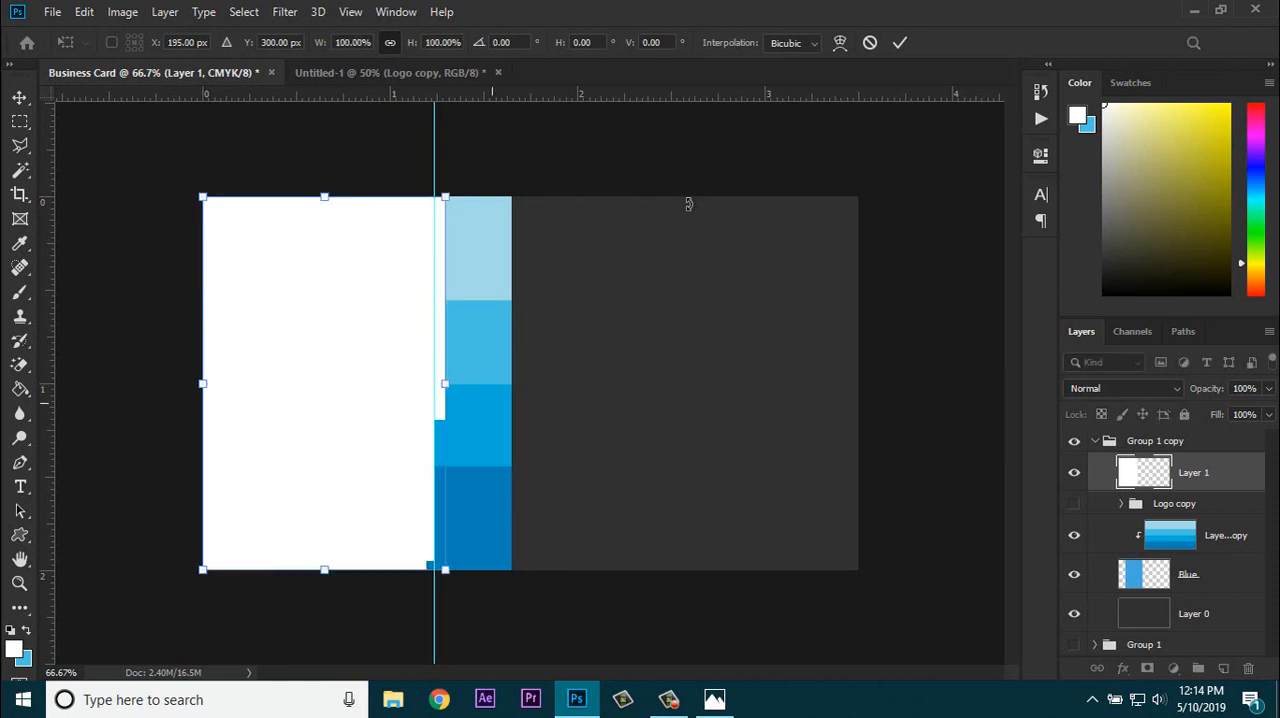
{"action": "left_click_drag", "start_coordinate": [446, 385], "coordinate": [434, 385]}
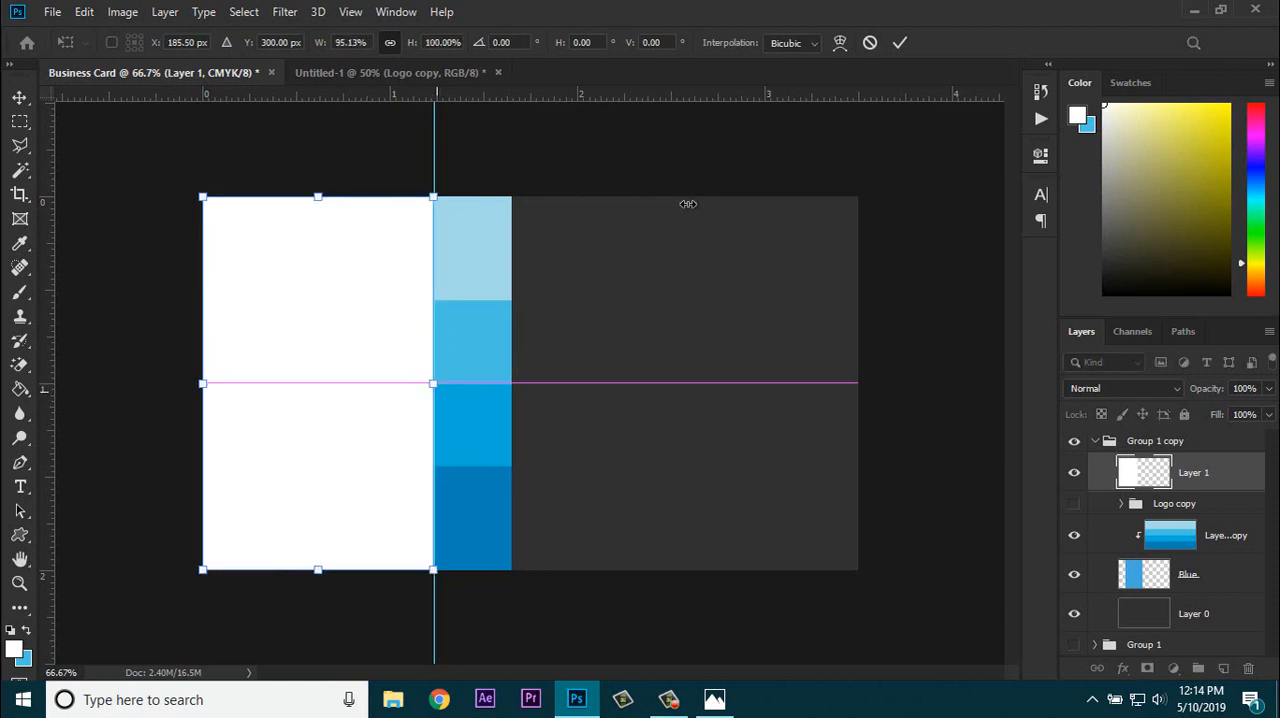
{"action": "key", "text": "Return"}
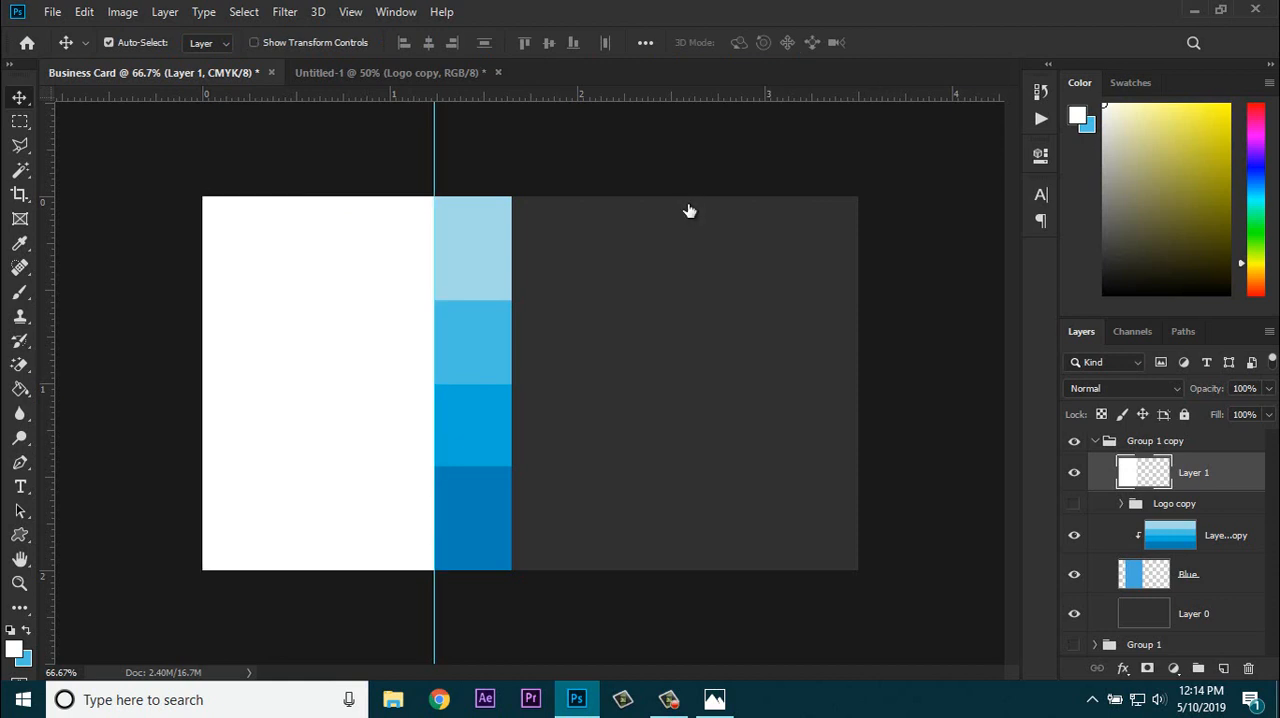
Step: Copy the Information group from the Untitled-1 document into Group 1 copy on the business card
{"action": "key", "text": "ctrl+Tab"}
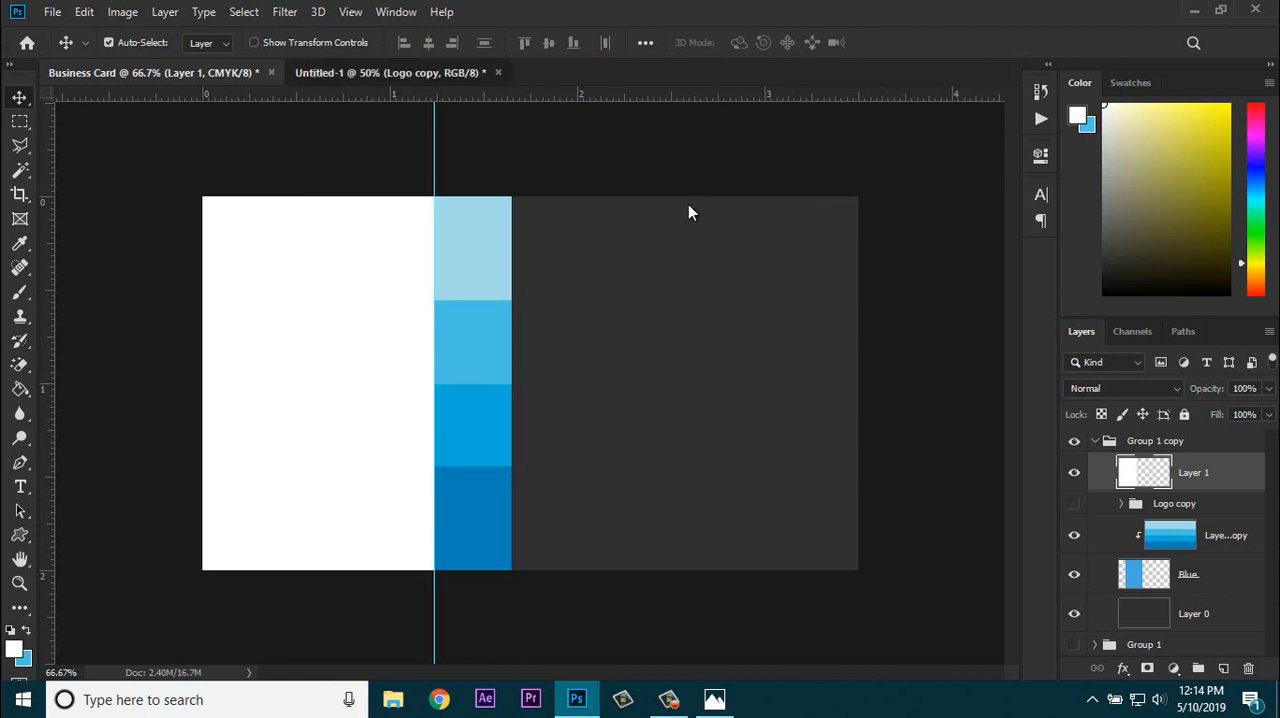
{"action": "double_click", "coordinate": [1152, 441]}
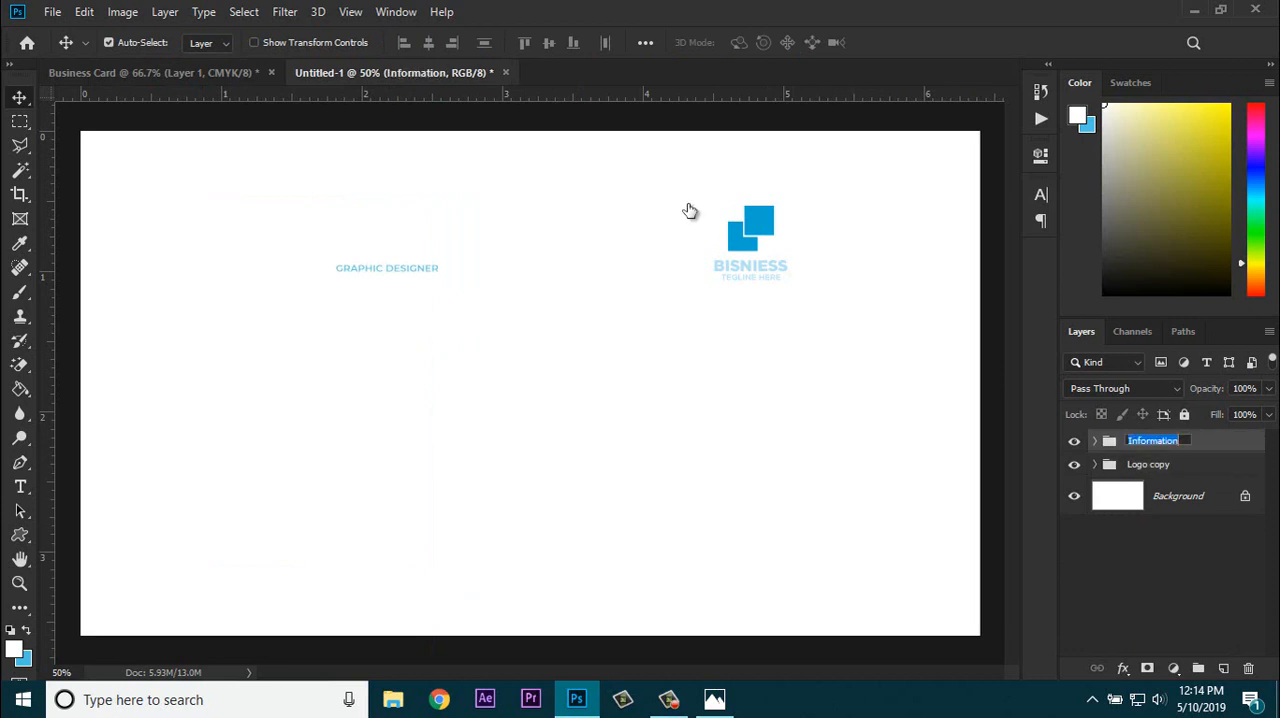
{"action": "key", "text": "Return"}
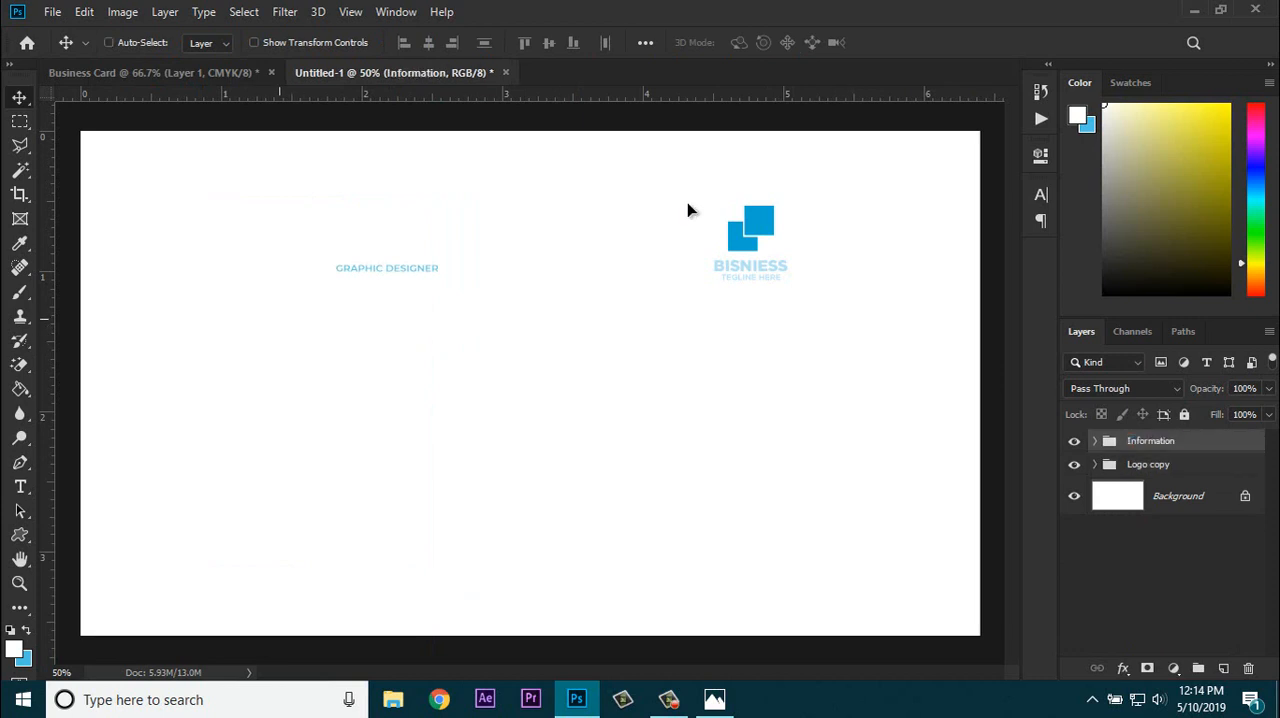
{"action": "mouse_move", "coordinate": [280, 318]}
{"action": "left_mouse_down"}
{"action": "mouse_move", "coordinate": [125, 128]}
{"action": "mouse_move", "coordinate": [130, 74]}
{"action": "mouse_move", "coordinate": [300, 330]}
{"action": "left_mouse_up"}
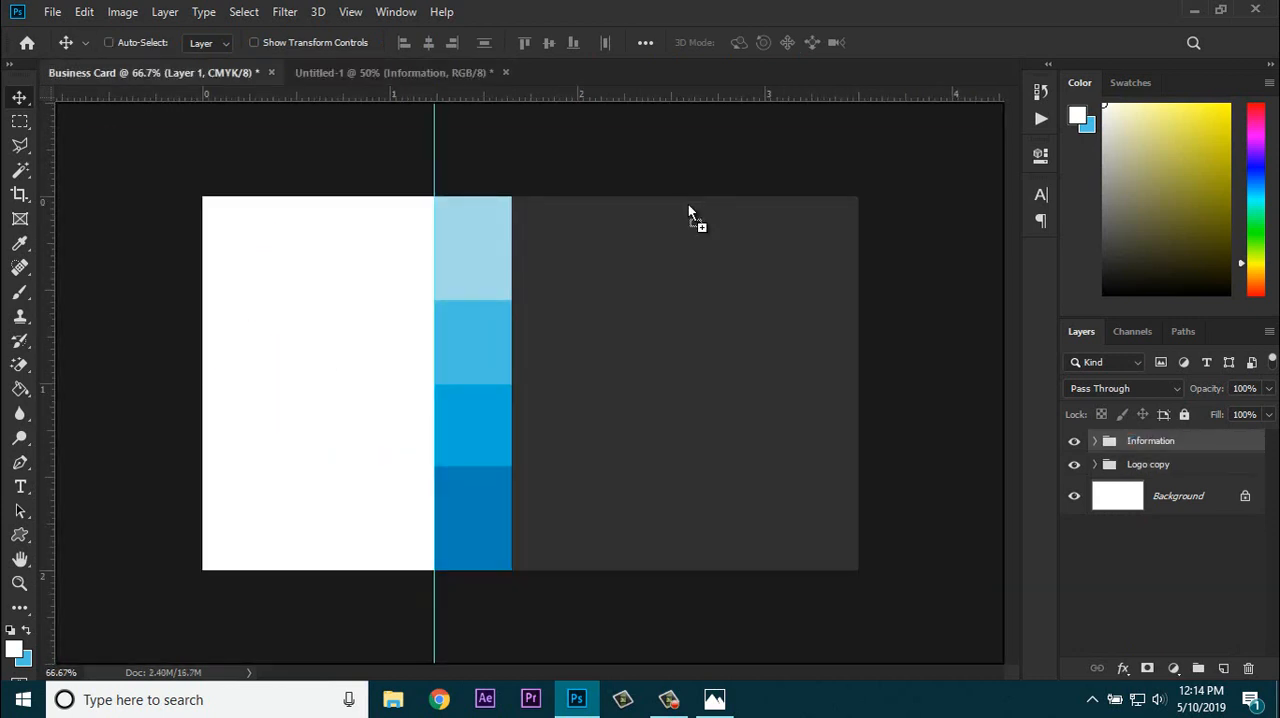
{"action": "left_click_drag", "start_coordinate": [688, 212], "coordinate": [689, 202]}
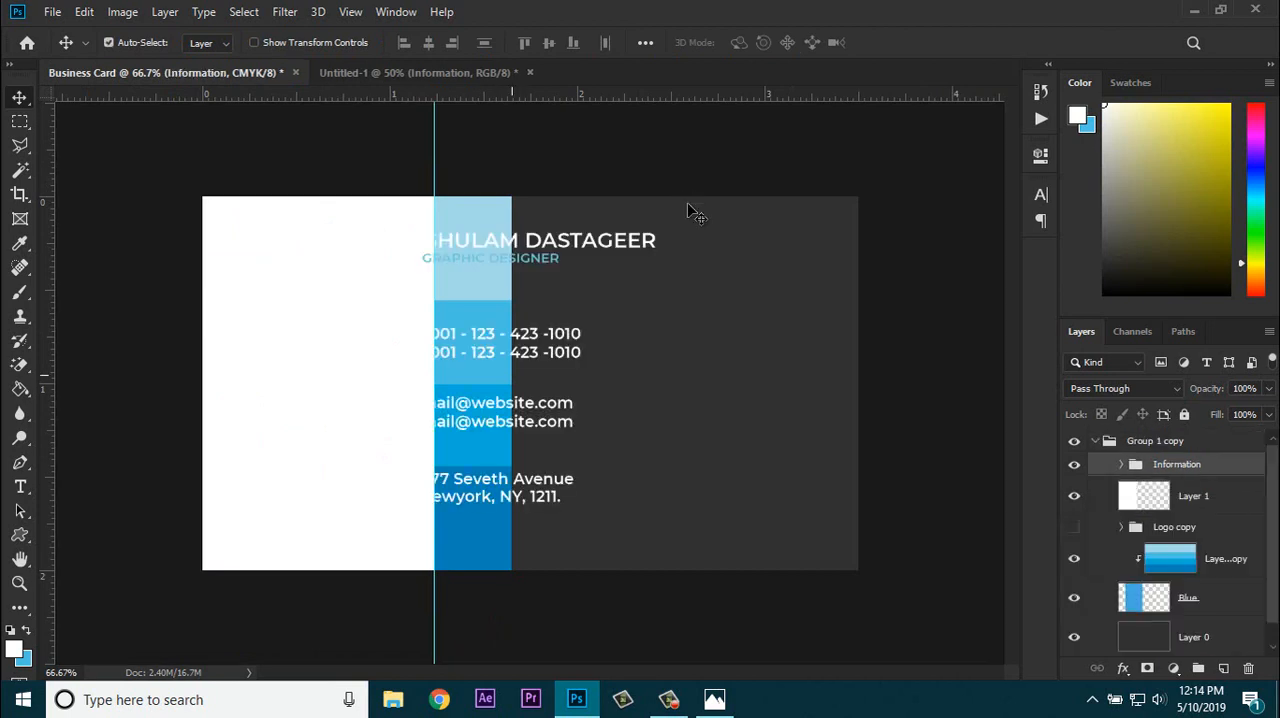
Step: Position the Information group so its three icons sit on the lower blue bands and the text on the dark area
{"action": "mouse_move", "coordinate": [531, 330]}
{"action": "left_mouse_down"}
{"action": "mouse_move", "coordinate": [688, 374]}
{"action": "mouse_move", "coordinate": [665, 345]}
{"action": "mouse_move", "coordinate": [666, 361]}
{"action": "left_mouse_up"}
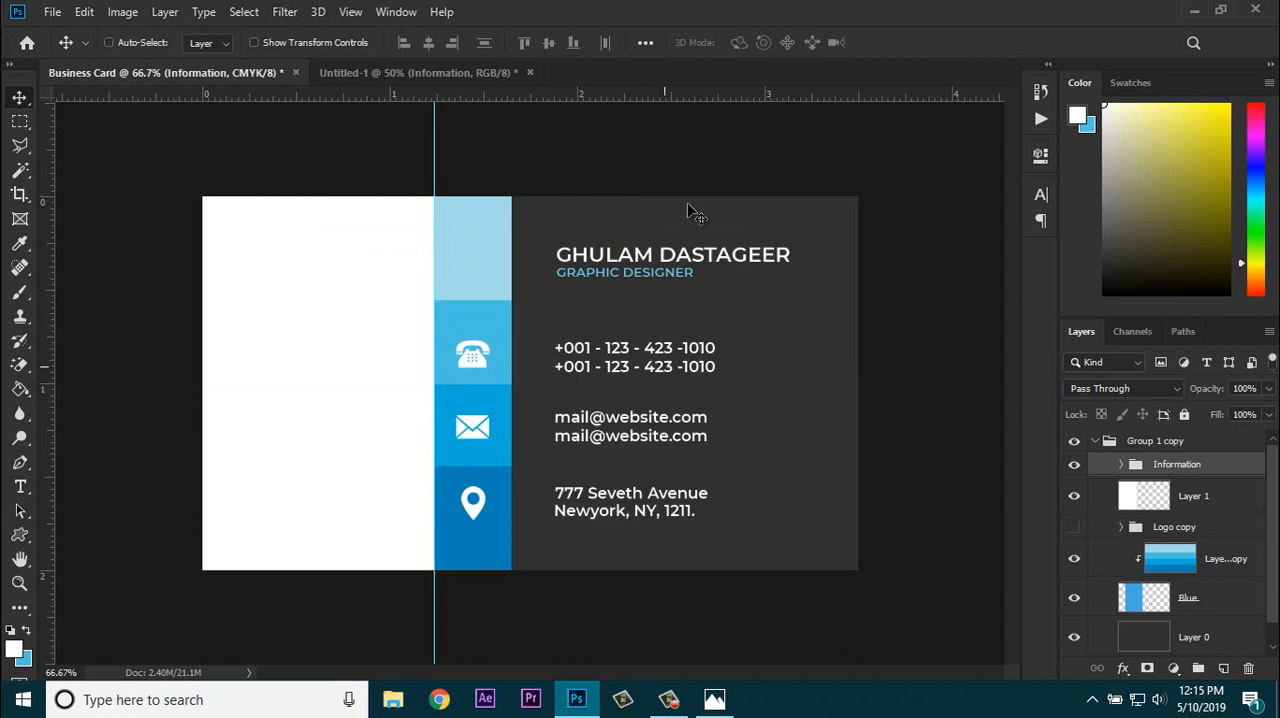
{"action": "left_click_drag", "start_coordinate": [697, 214], "coordinate": [689, 208]}
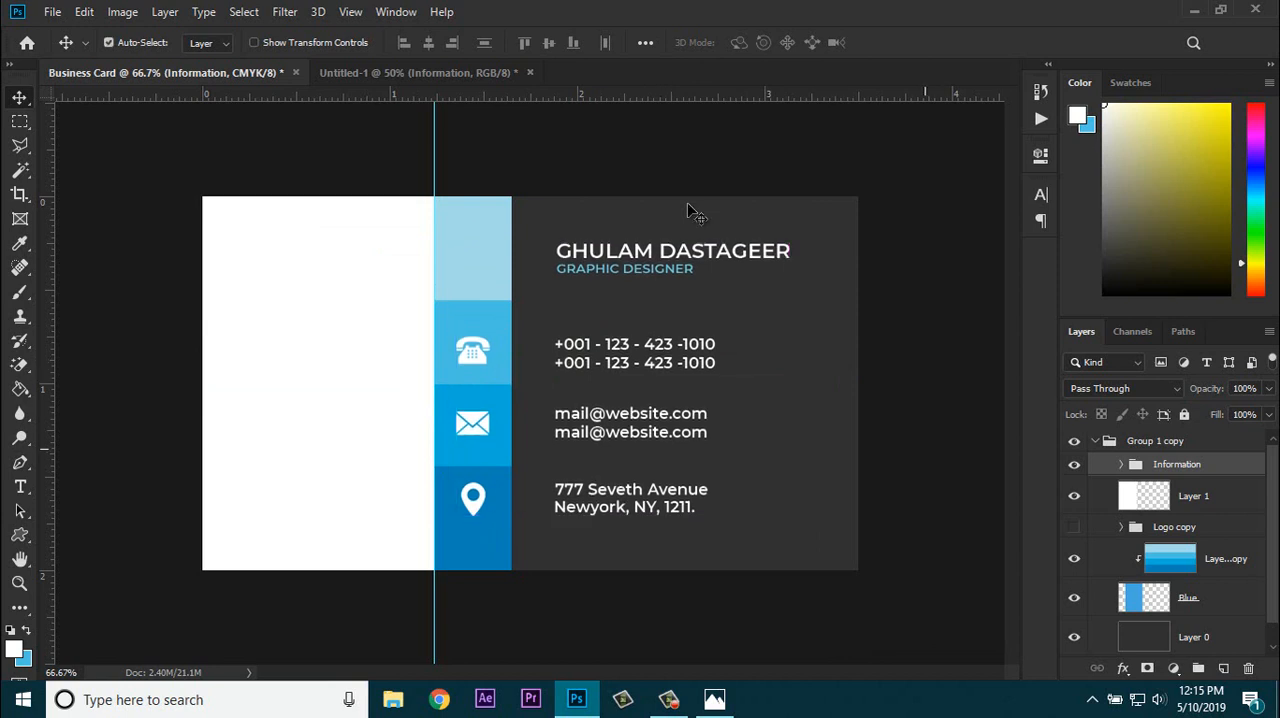
{"action": "key", "text": "ctrl+alt+a"}
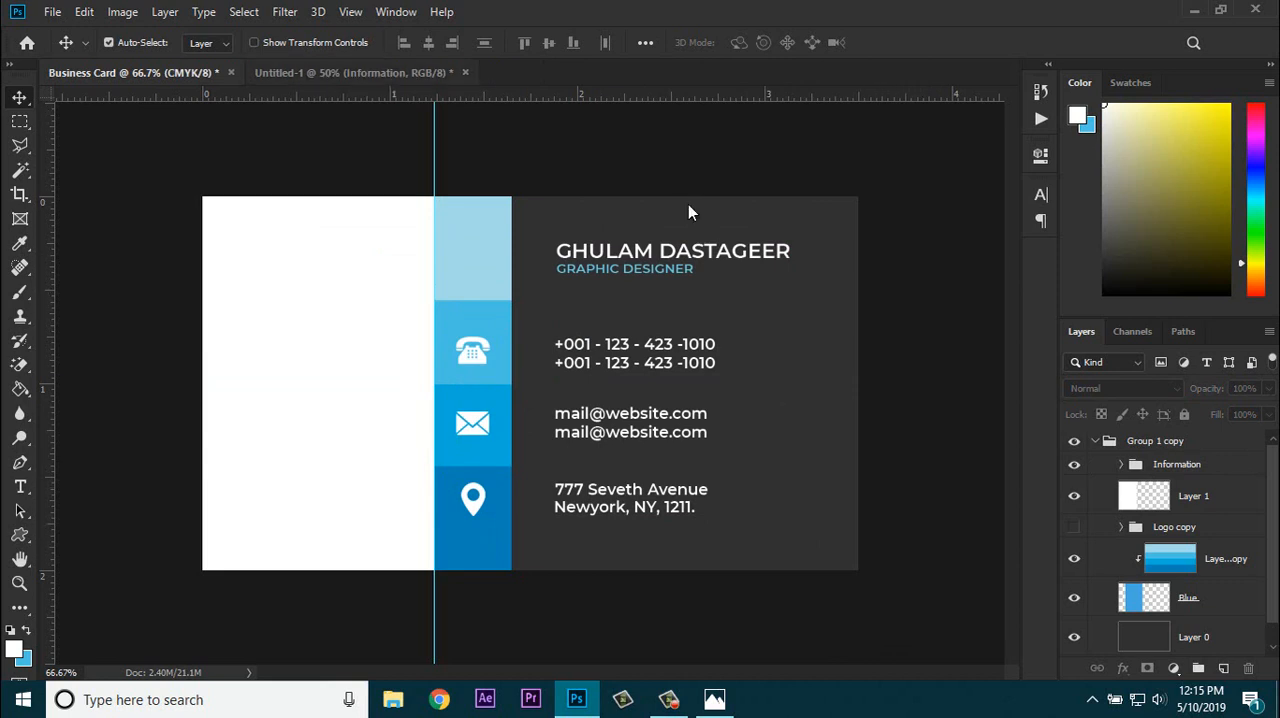
Step: Copy the Logo copy group from the Untitled-1 document onto the business card and centre it on the white panel
{"action": "scroll", "coordinate": [1165, 545], "scroll_direction": "down", "scroll_amount": 2}
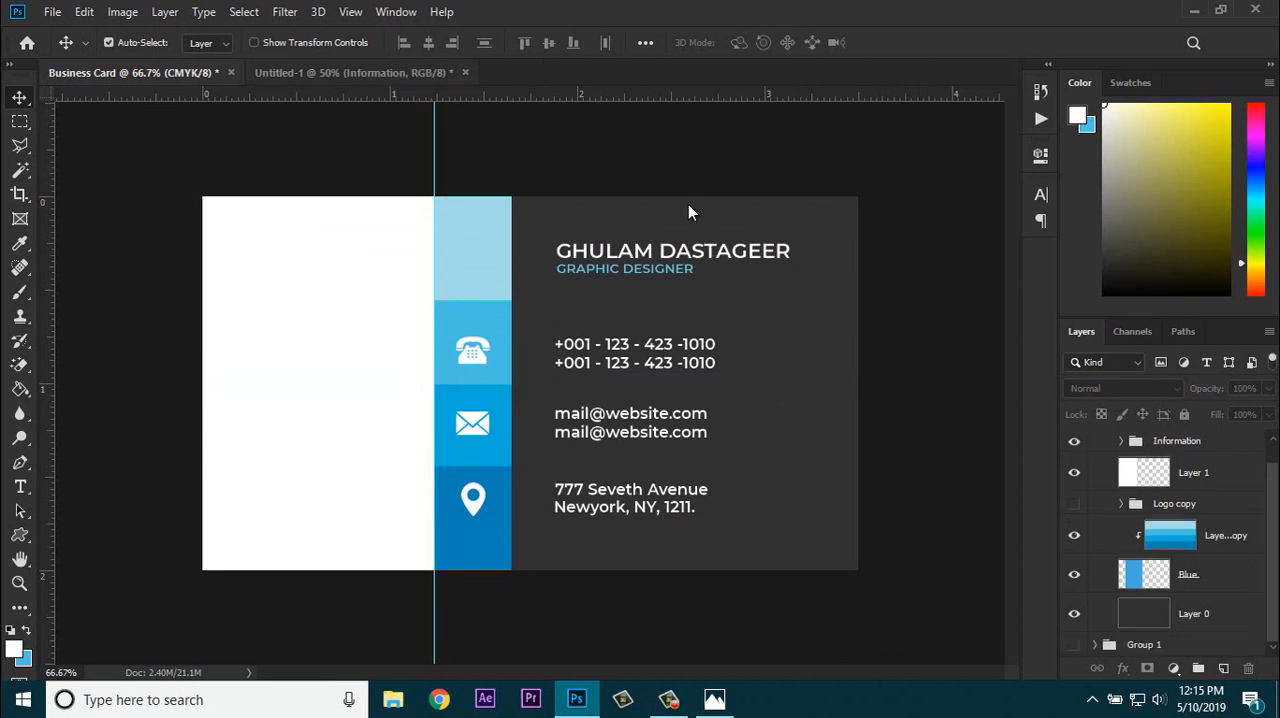
{"action": "key", "text": "ctrl+Tab"}
{"action": "mouse_move", "coordinate": [745, 226]}
{"action": "left_mouse_down"}
{"action": "mouse_move", "coordinate": [238, 147]}
{"action": "mouse_move", "coordinate": [643, 348]}
{"action": "mouse_move", "coordinate": [683, 352]}
{"action": "left_mouse_up"}
{"action": "left_click", "coordinate": [1148, 464]}
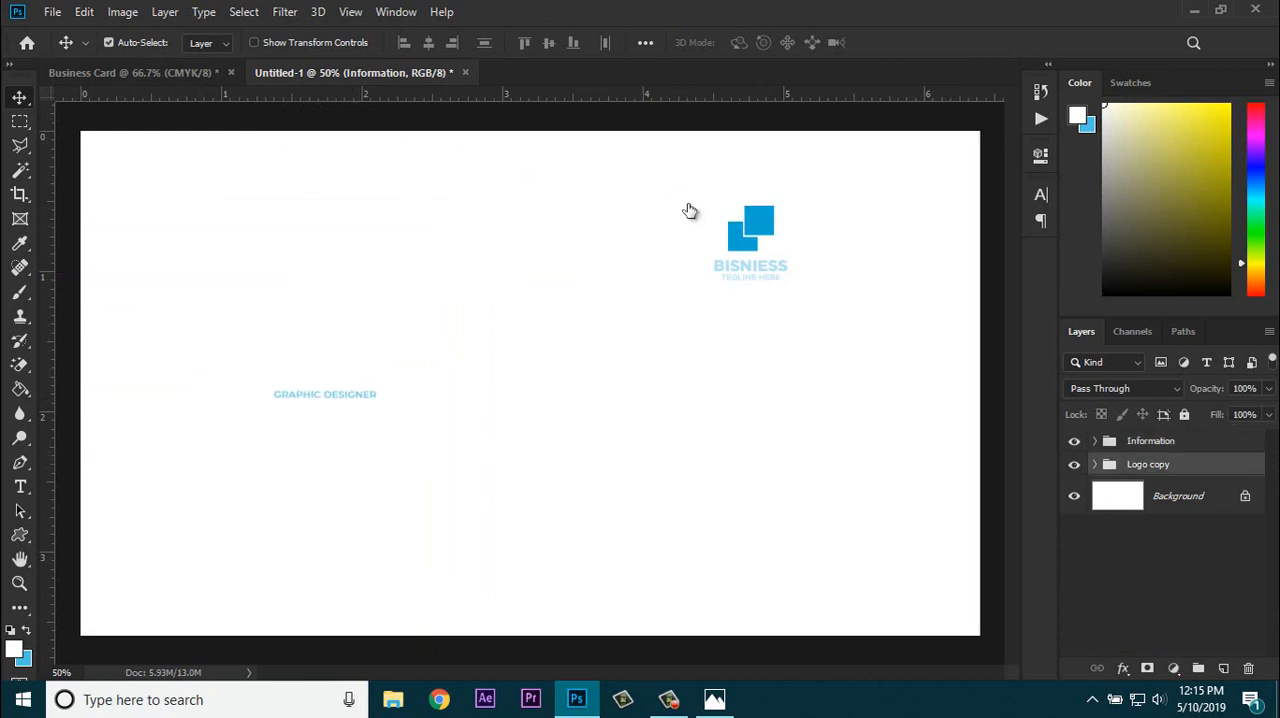
{"action": "mouse_move", "coordinate": [702, 220]}
{"action": "left_mouse_down"}
{"action": "mouse_move", "coordinate": [85, 83]}
{"action": "mouse_move", "coordinate": [270, 190]}
{"action": "mouse_move", "coordinate": [314, 243]}
{"action": "left_mouse_up"}
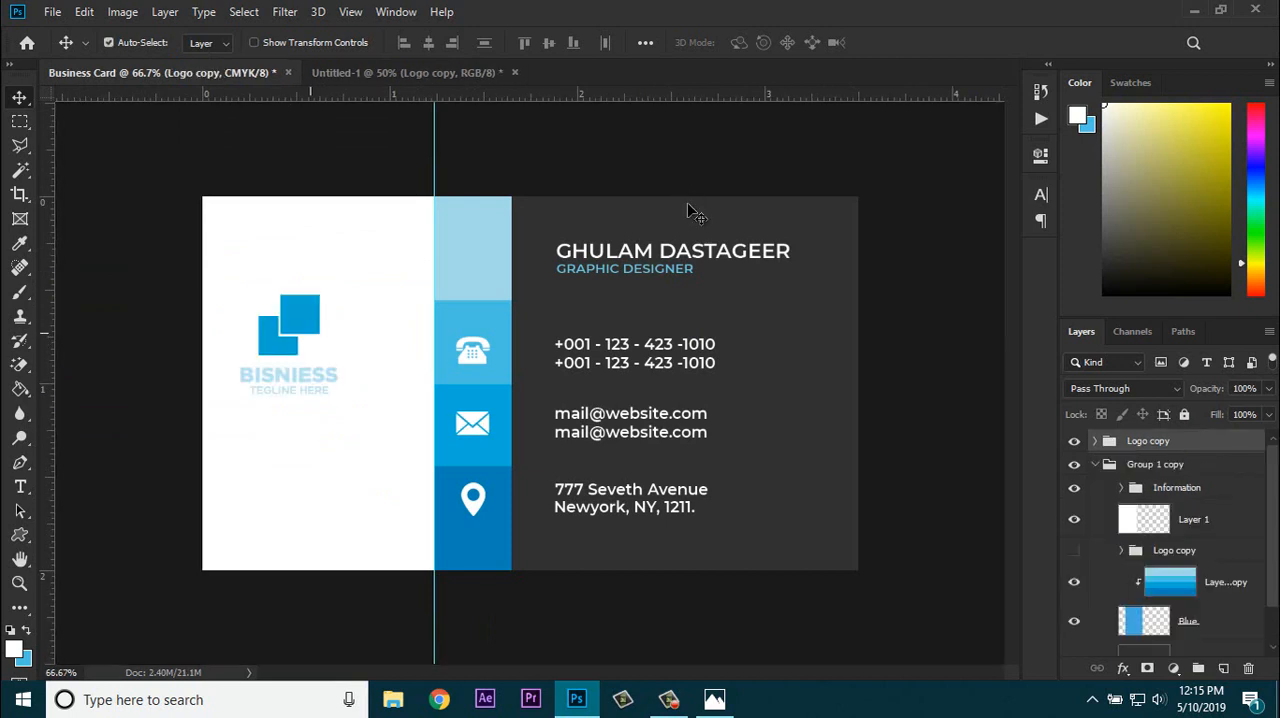
{"action": "left_click_drag", "start_coordinate": [313, 325], "coordinate": [334, 360]}
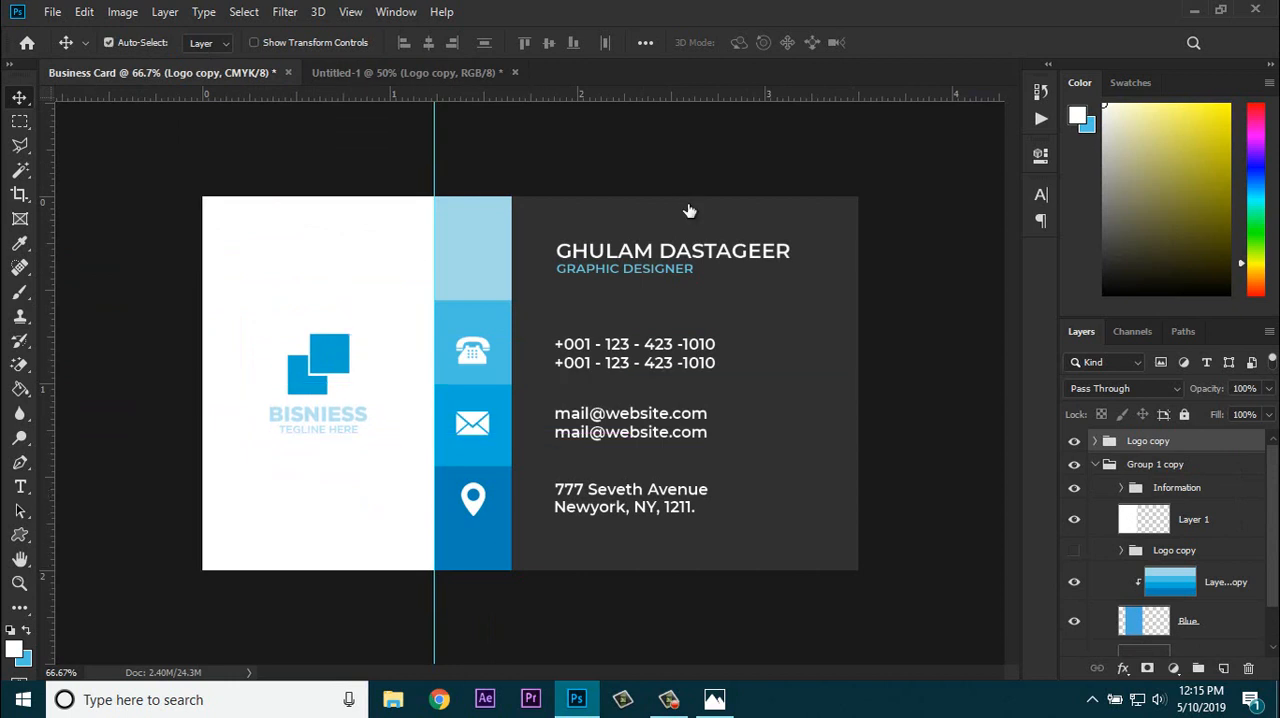
Step: Recolour the BISNIESS and TEGLINE HERE texts of the new logo to #313131, sampled from the card's dark background
{"action": "left_click", "coordinate": [1095, 441]}
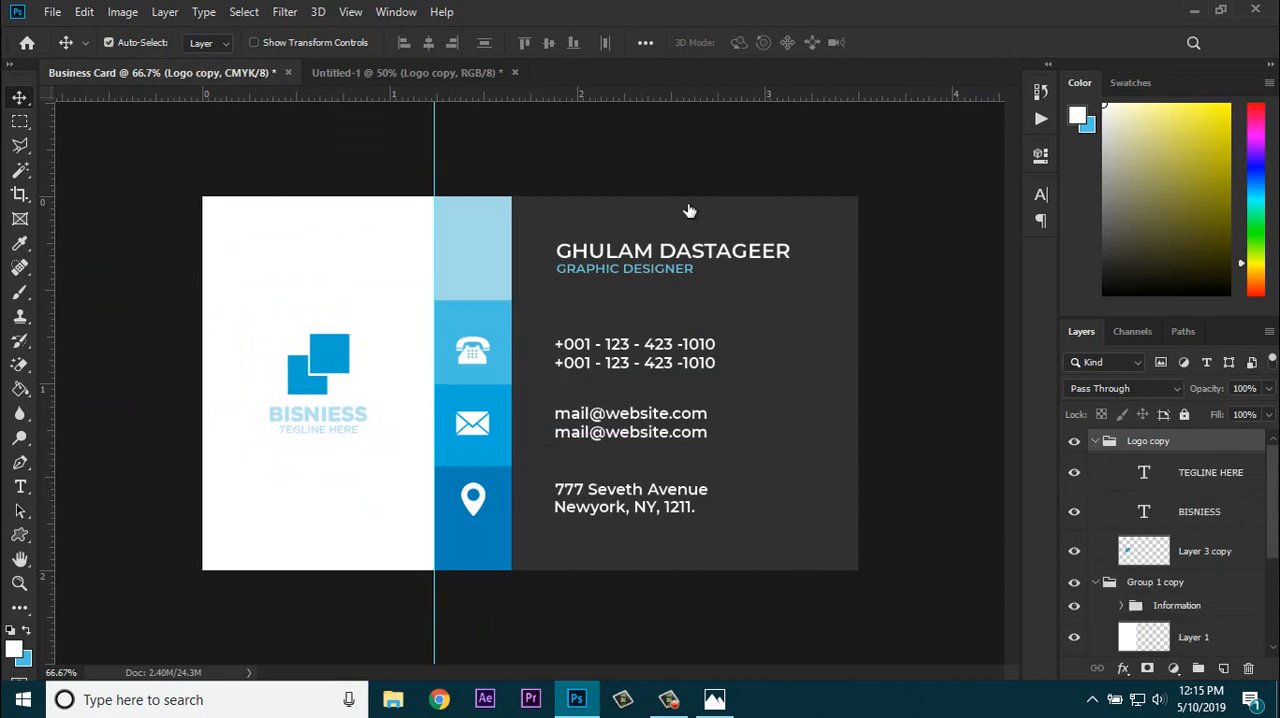
{"action": "left_click", "coordinate": [1210, 472]}
{"action": "left_click", "coordinate": [1199, 512]}
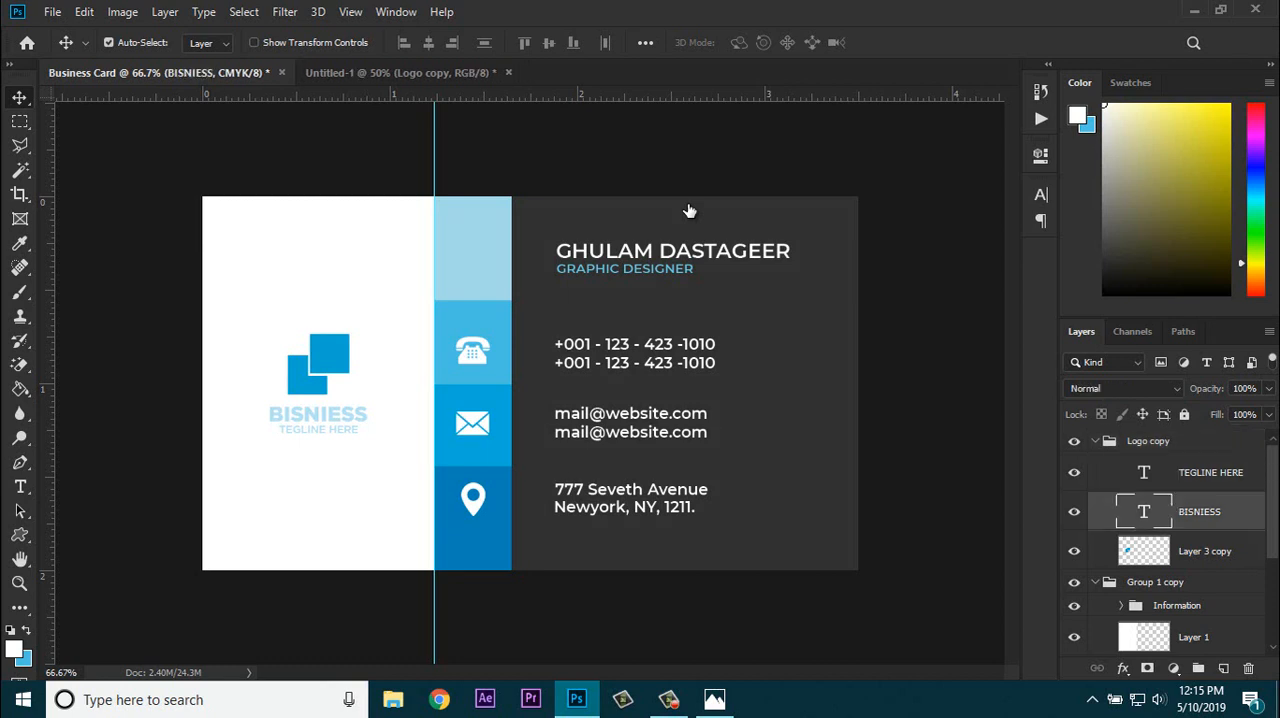
{"action": "left_click", "coordinate": [1210, 472], "text": "shift"}
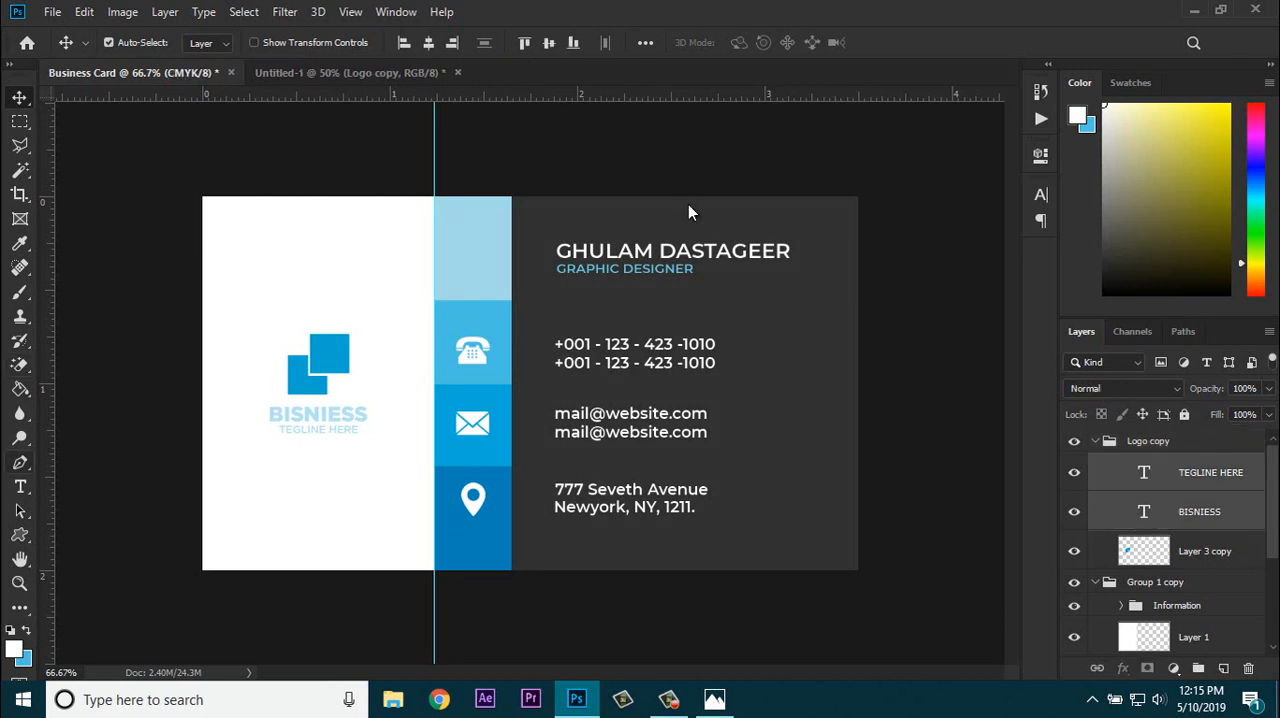
{"action": "key", "text": "t"}
{"action": "left_click", "coordinate": [750, 42]}
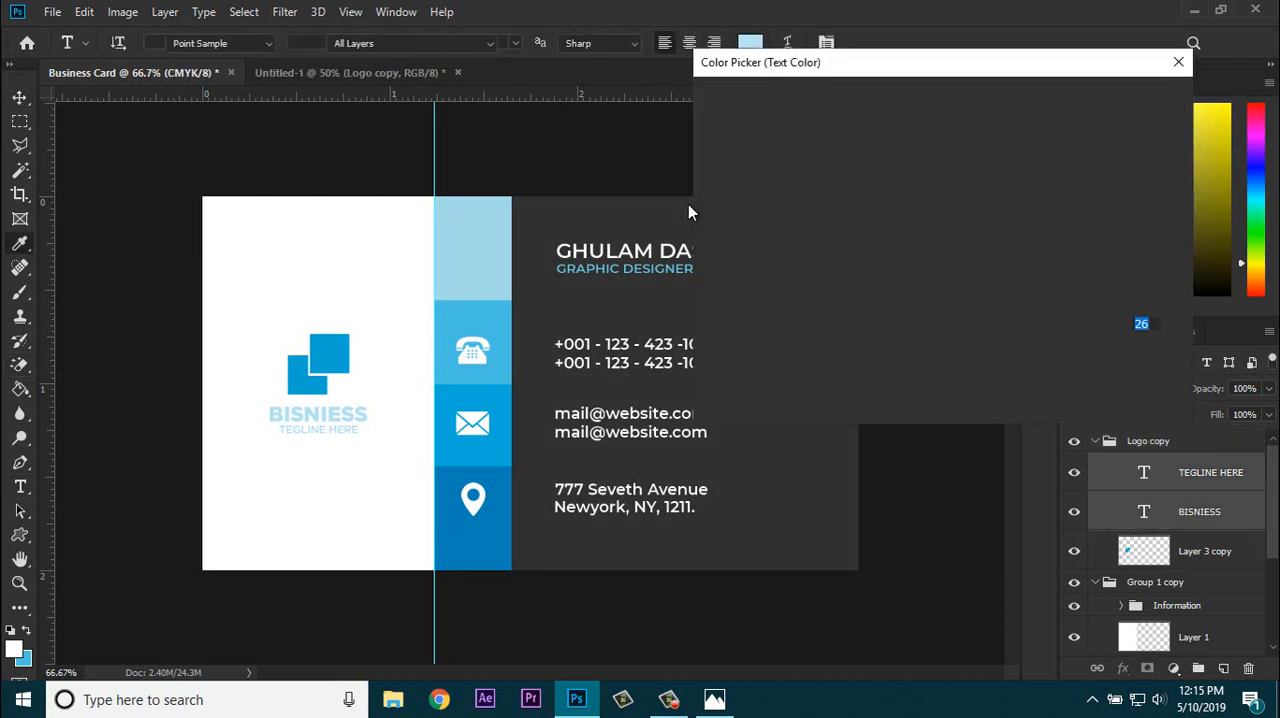
{"action": "left_click", "coordinate": [689, 212]}
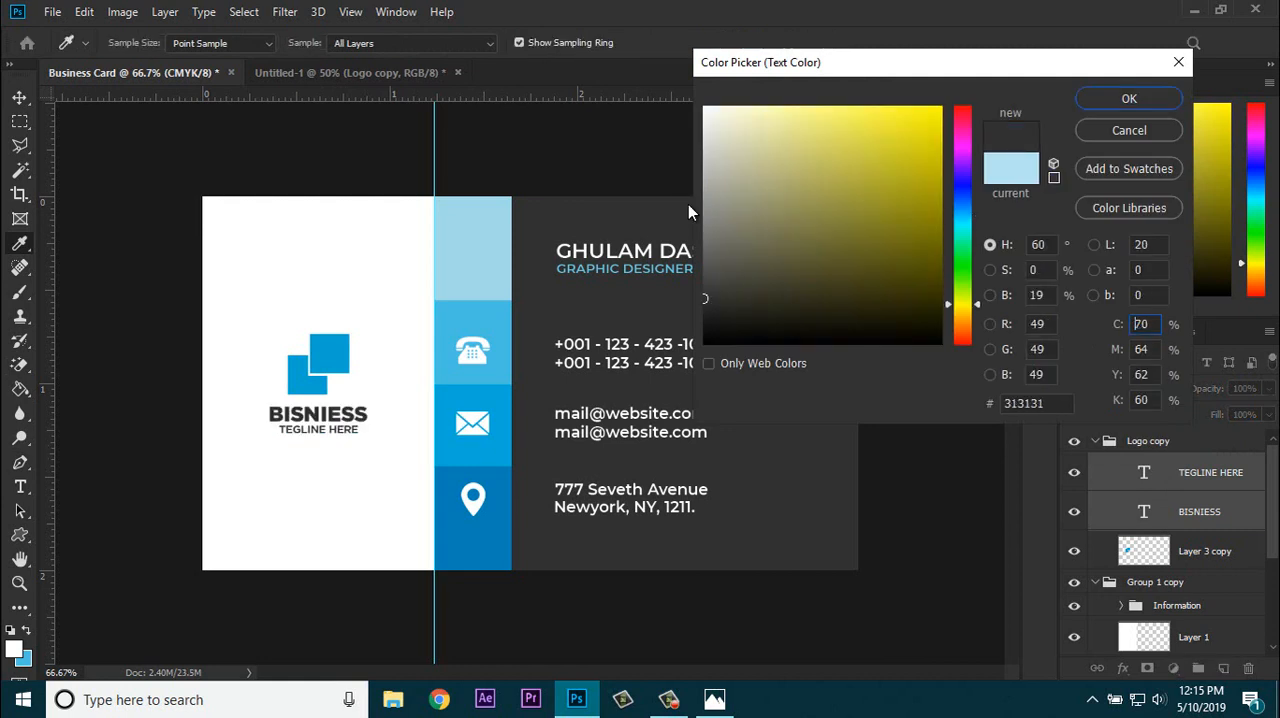
{"action": "key", "text": "Return"}
{"action": "key", "text": "v"}
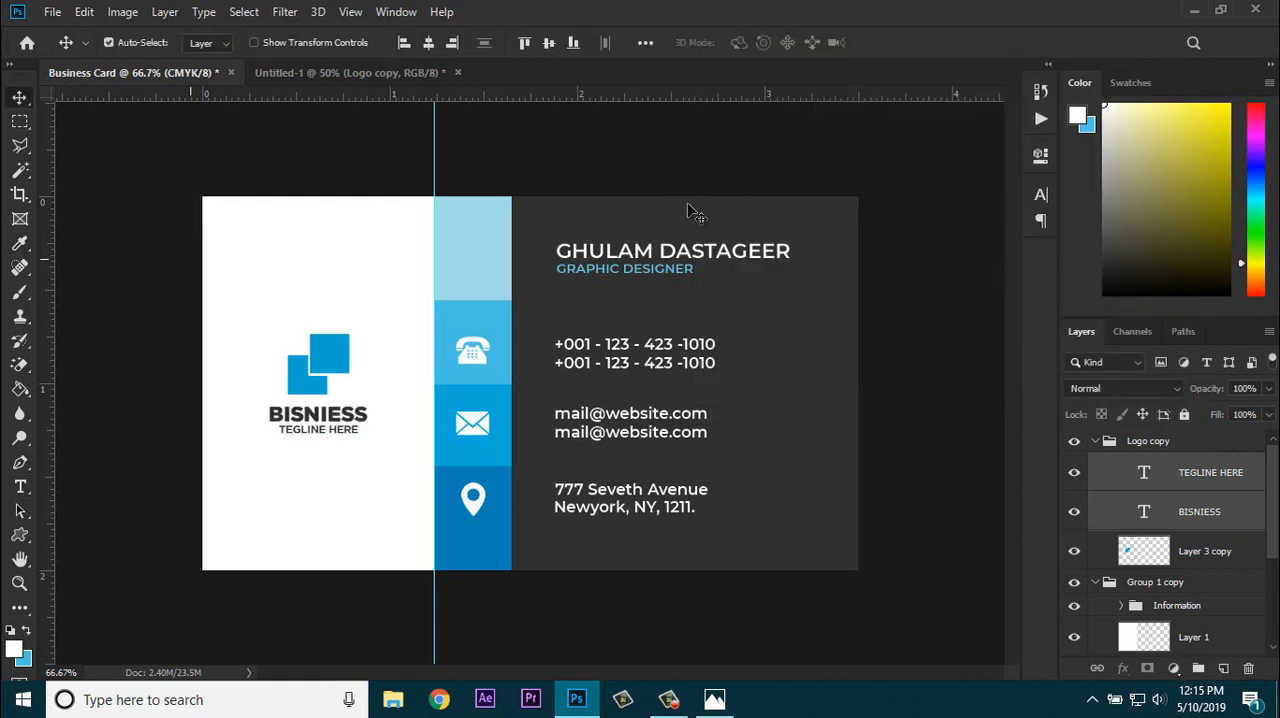
{"action": "left_click", "coordinate": [689, 212]}
Step: Move the new Logo copy group into Group 1 copy, above the Information group
{"action": "left_click", "coordinate": [1148, 441]}
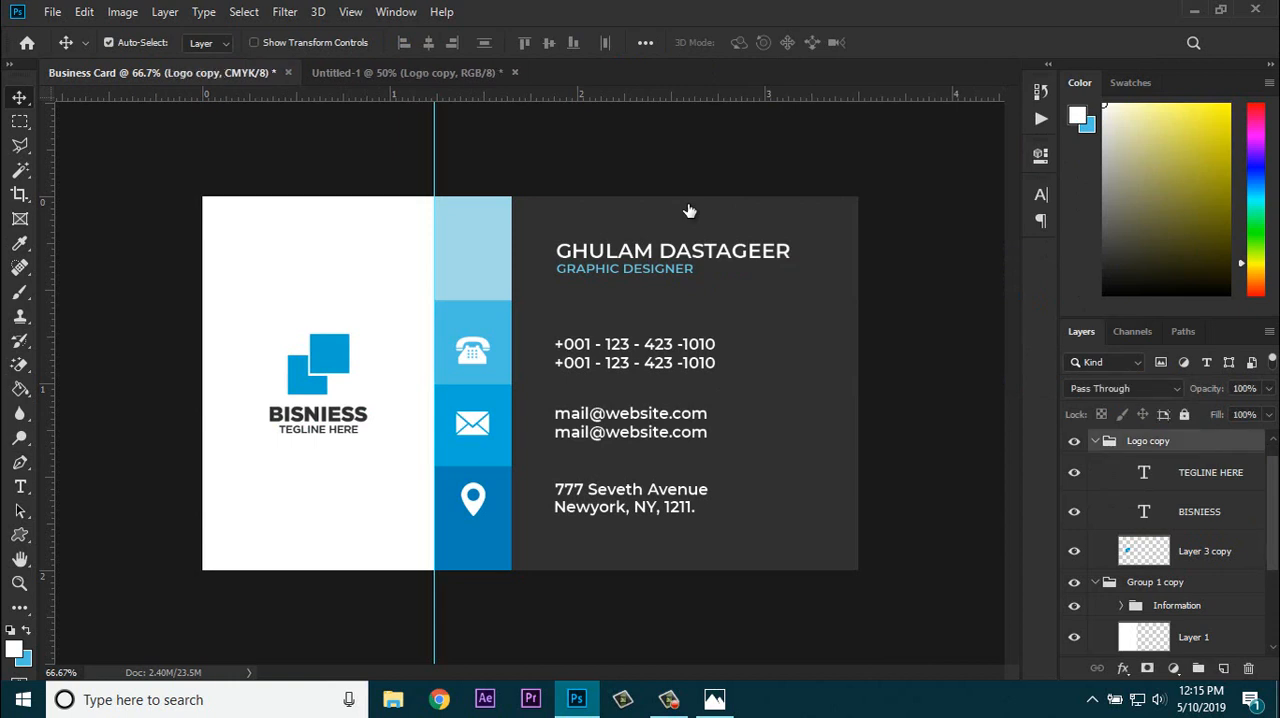
{"action": "scroll", "coordinate": [1148, 443], "scroll_direction": "down", "scroll_amount": 4}
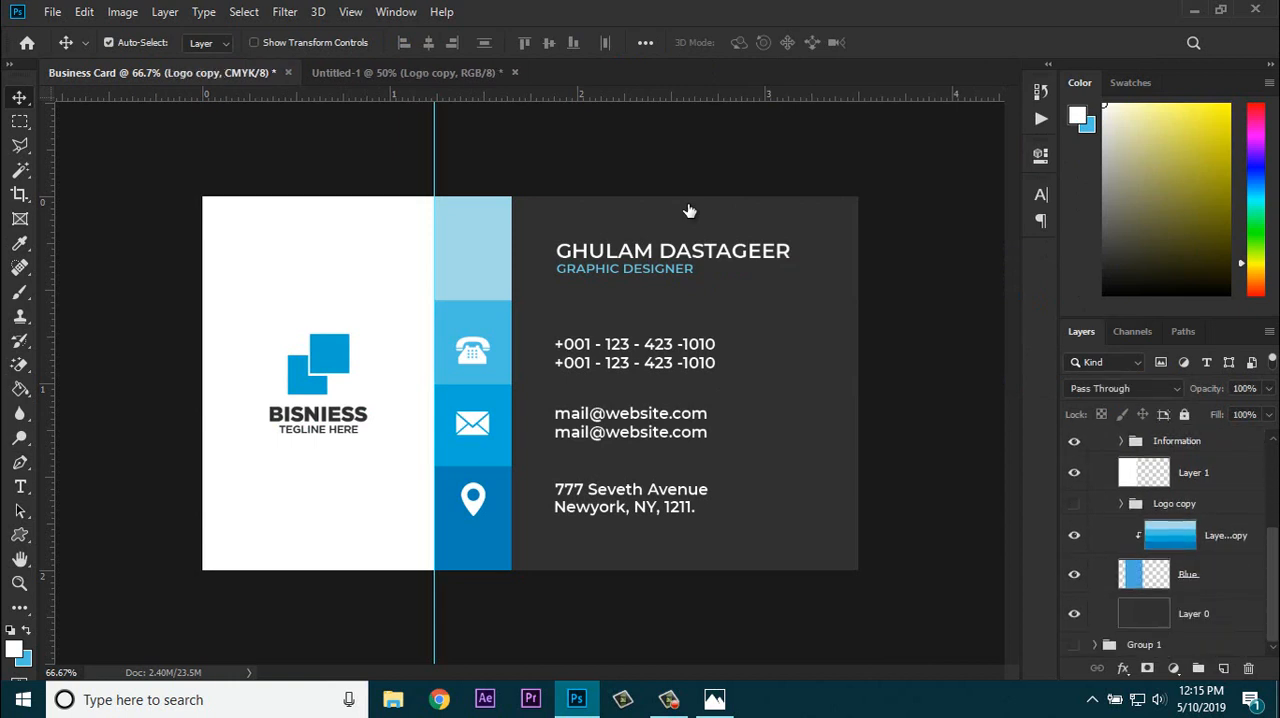
{"action": "scroll", "coordinate": [1148, 443], "scroll_direction": "up", "scroll_amount": 4}
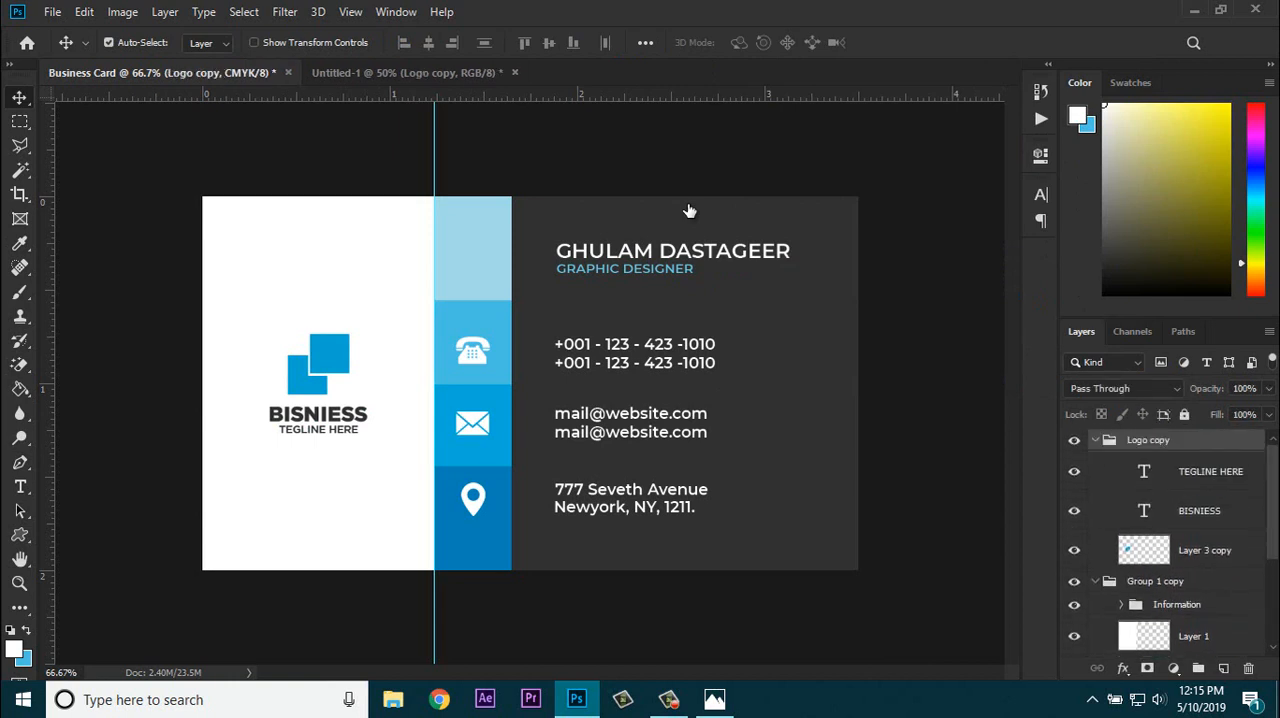
{"action": "left_click_drag", "start_coordinate": [1148, 441], "coordinate": [1155, 581]}
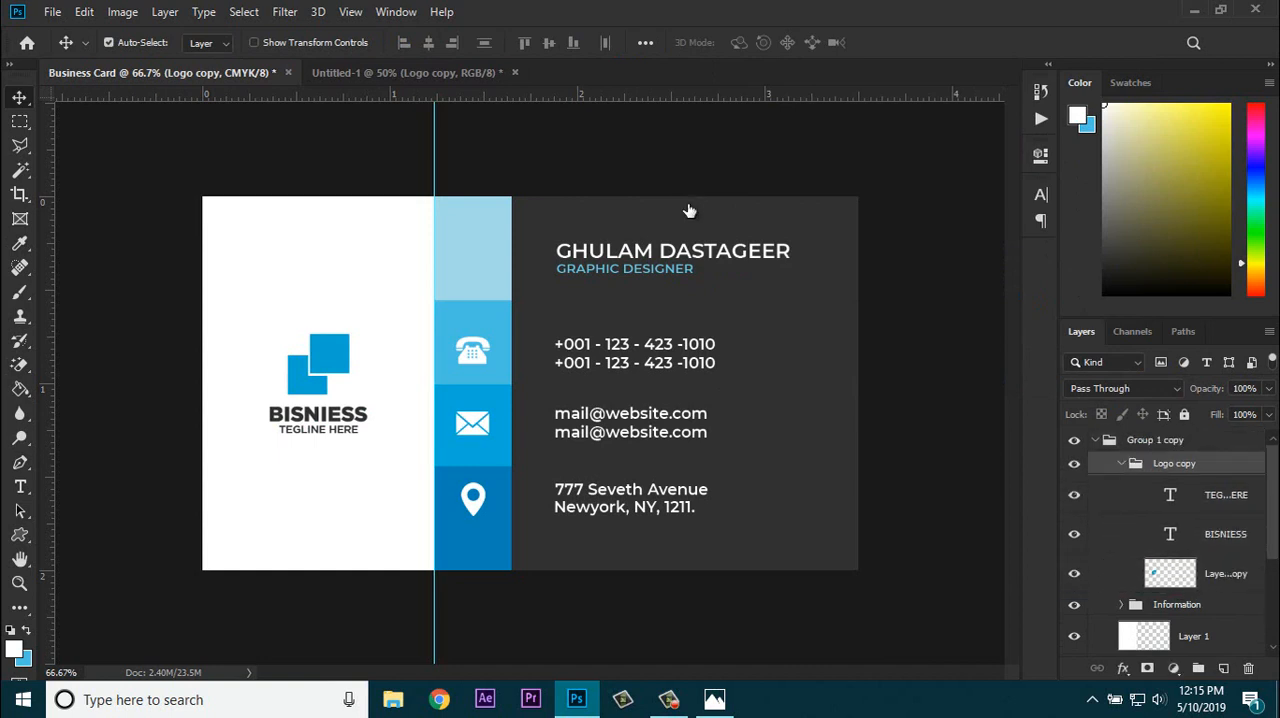
Step: Rename Group 1 as Front and Group 1 copy as Back
{"action": "left_click", "coordinate": [1095, 440]}
{"action": "double_click", "coordinate": [1145, 464]}
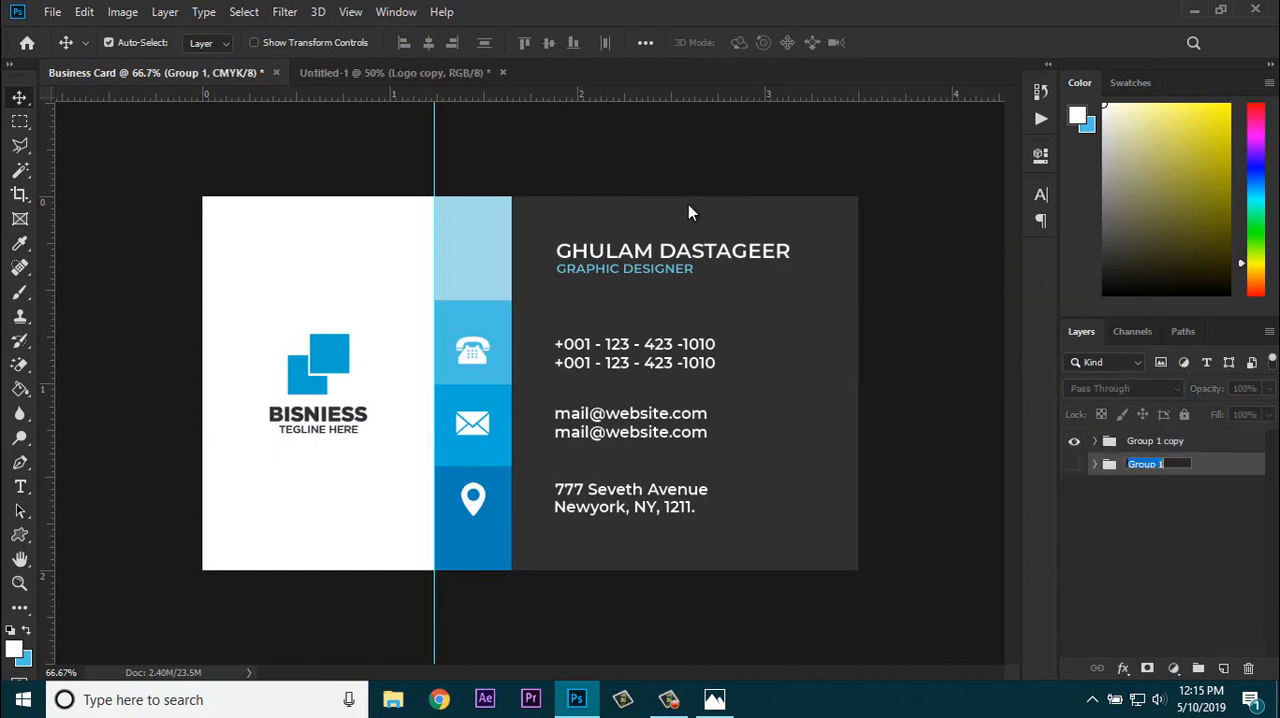
{"action": "type", "text": "Bront"}
{"action": "key", "text": "Return"}
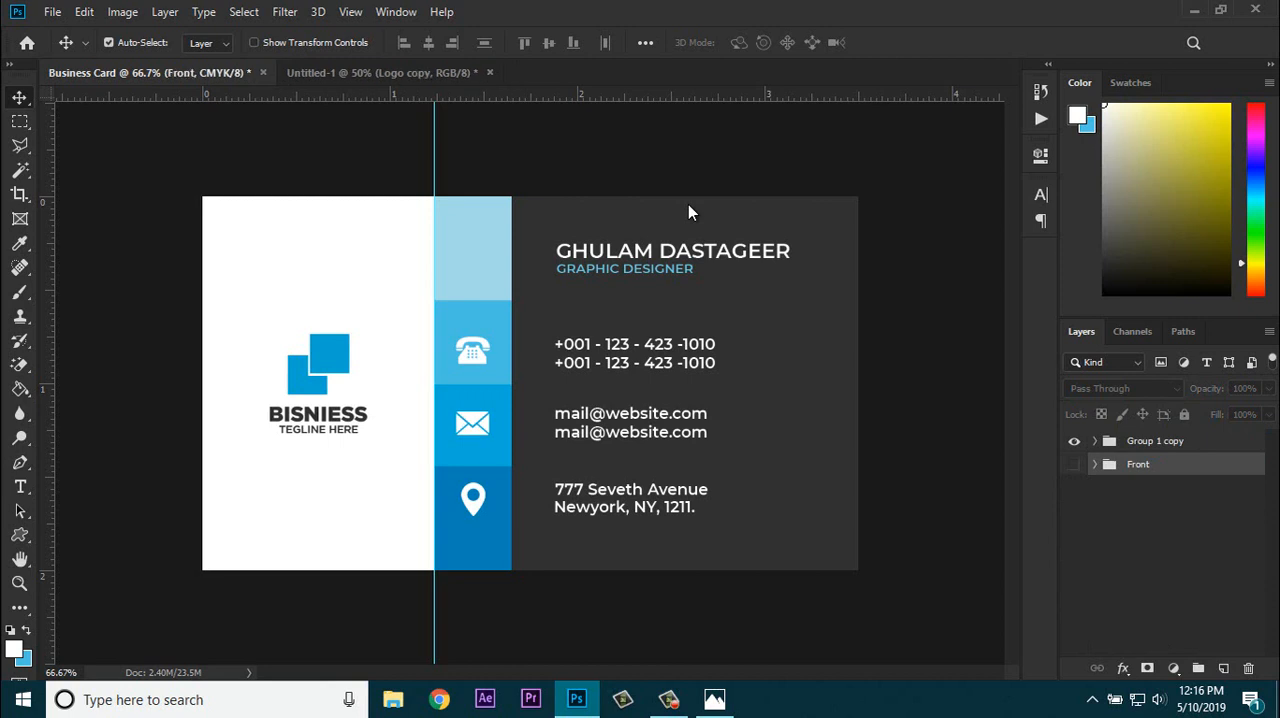
{"action": "double_click", "coordinate": [1155, 440]}
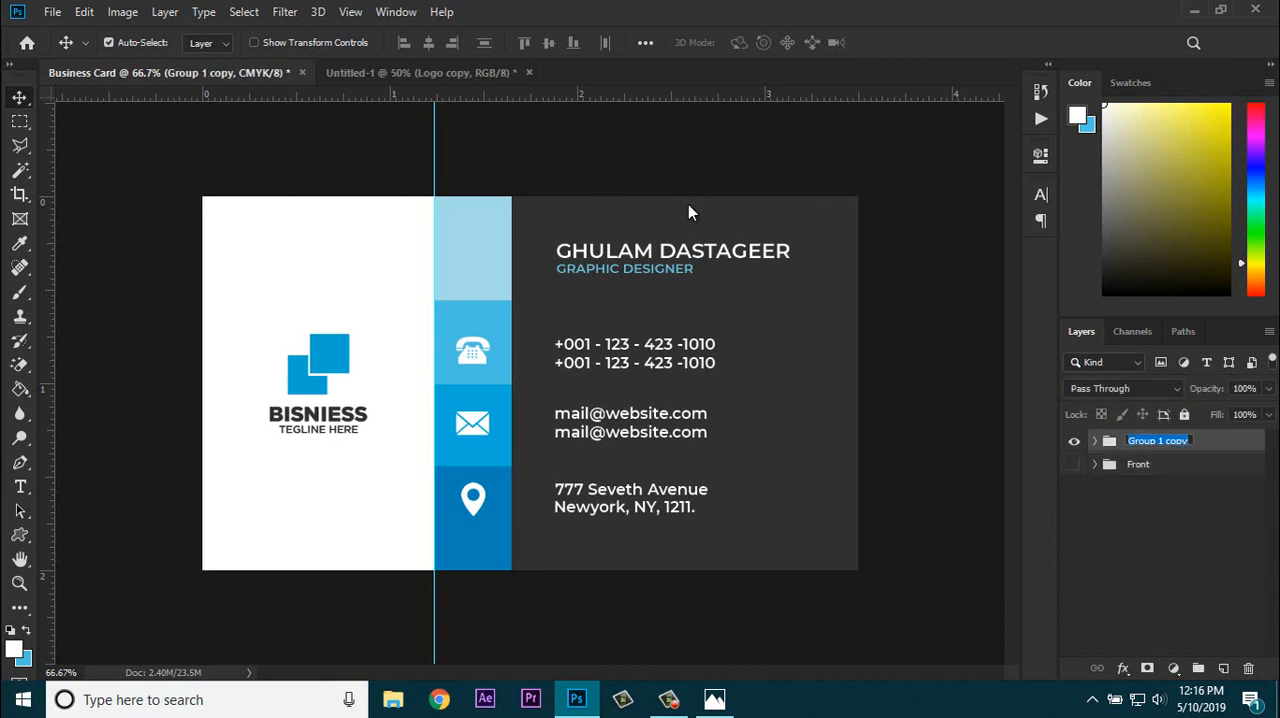
{"action": "type", "text": "Back"}
{"action": "key", "text": "Return"}
Step: Hide the Back group, show the Front group, and clear the vertical guide from the canvas
{"action": "left_click", "coordinate": [1074, 441]}
{"action": "left_click", "coordinate": [1074, 464]}
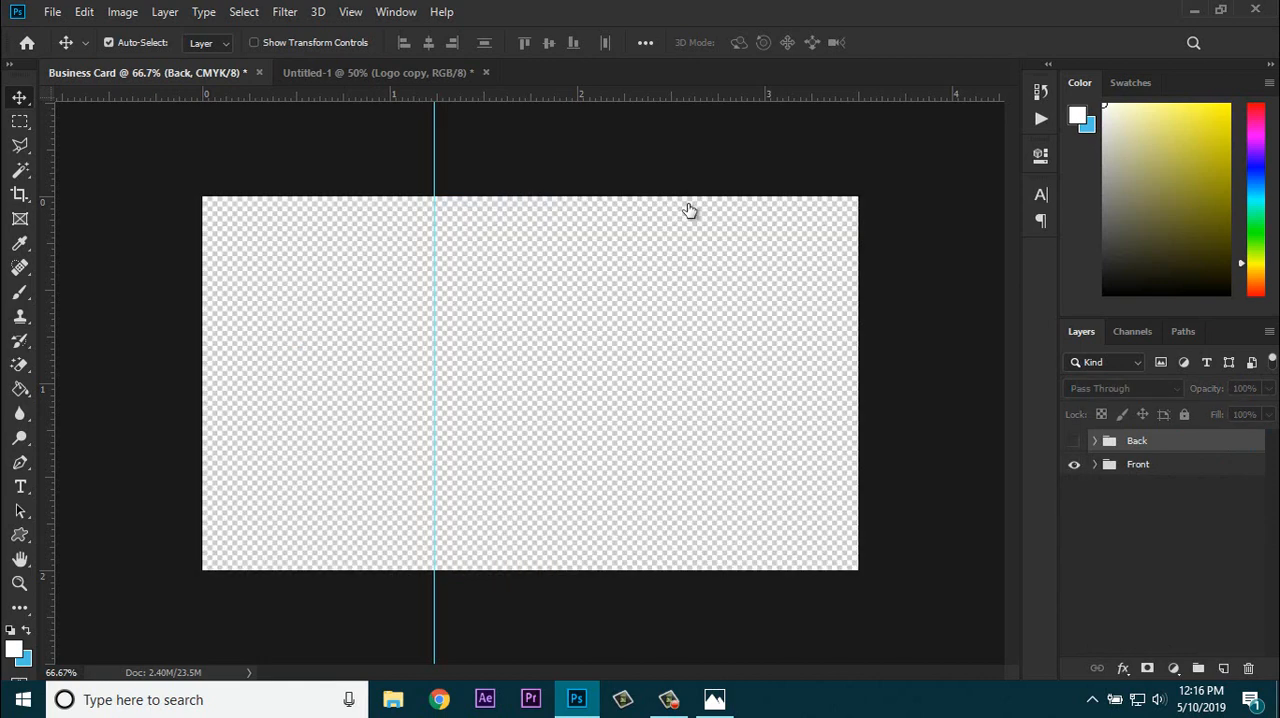
{"action": "left_click", "coordinate": [1074, 441]}
{"action": "left_click", "coordinate": [1074, 441]}
{"action": "left_click", "coordinate": [1074, 464]}
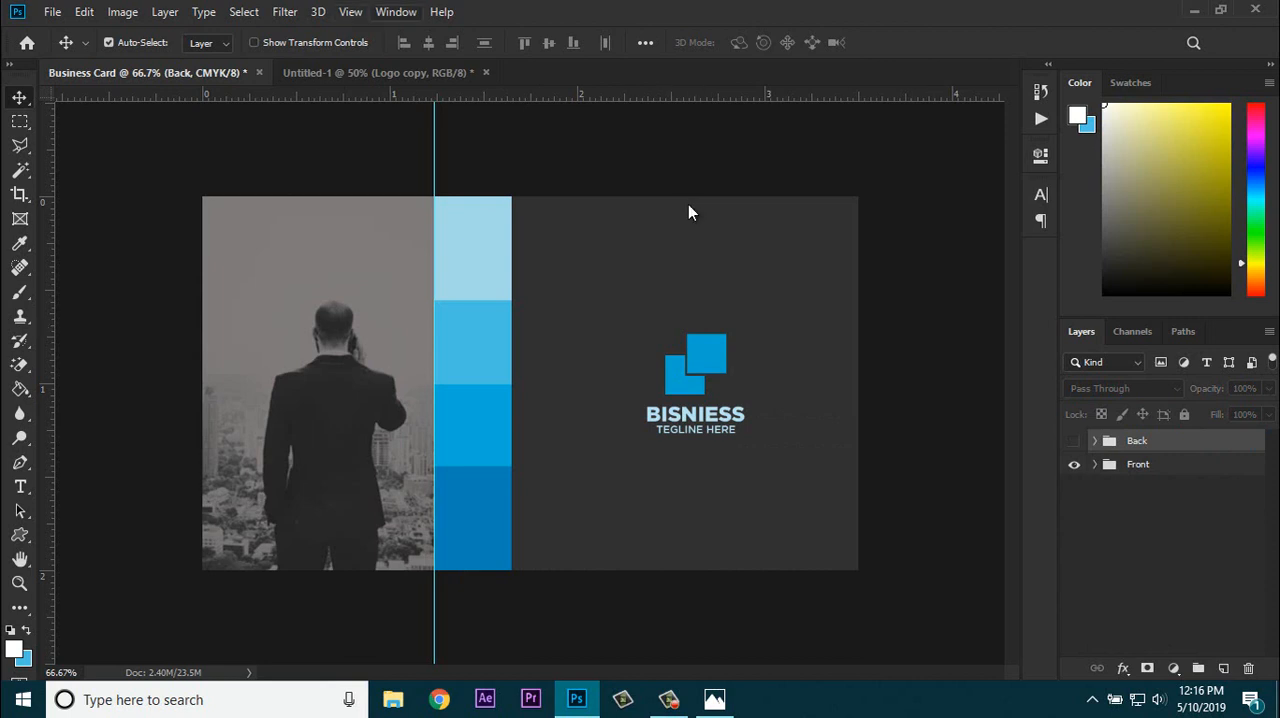
{"action": "left_click", "coordinate": [350, 12]}
{"action": "left_click", "coordinate": [382, 466]}
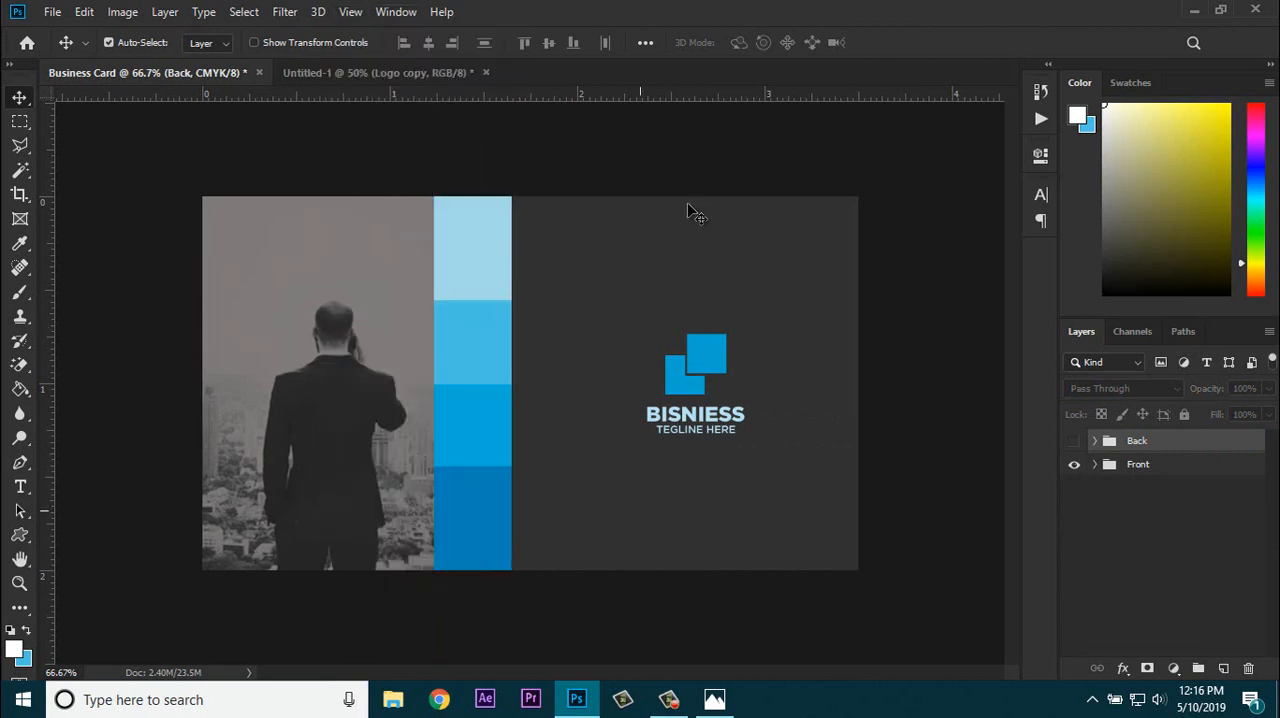
Step: Toggle the Back group's visibility to compare the two finished sides of the card
{"action": "left_click", "coordinate": [1074, 441]}
{"action": "left_click", "coordinate": [1074, 441]}
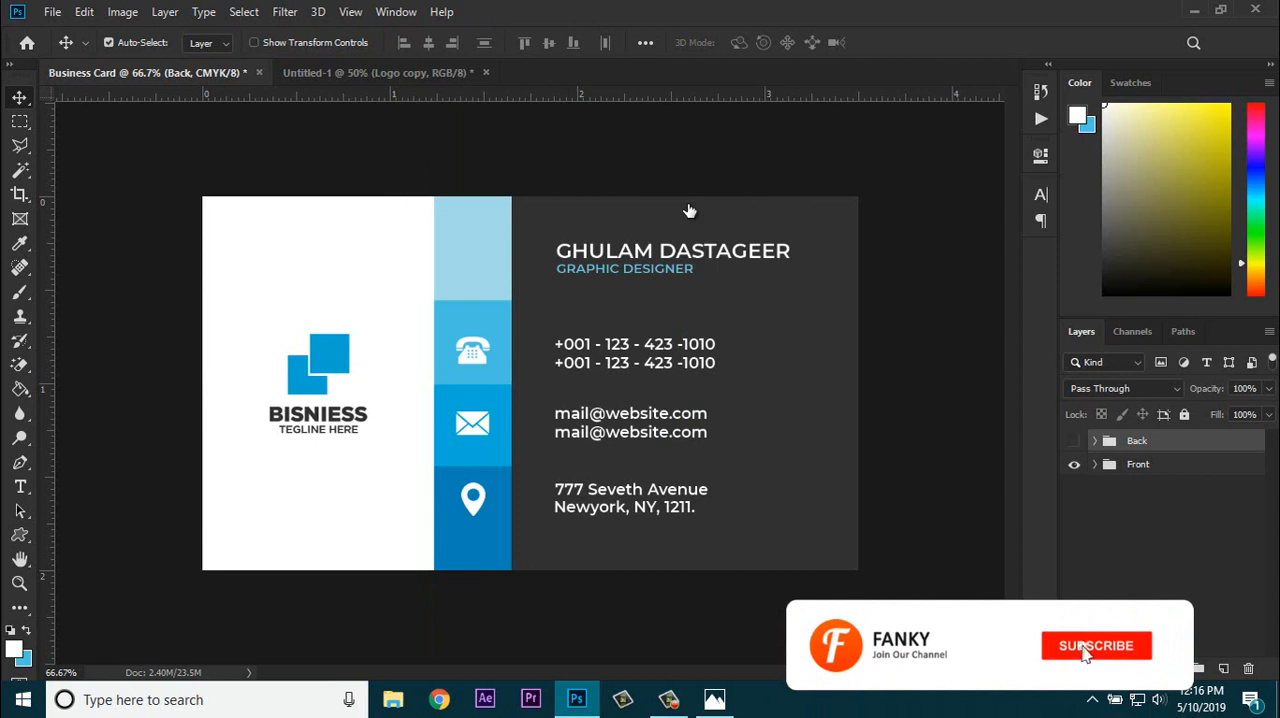
{"action": "left_click", "coordinate": [1074, 441]}
{"action": "left_click", "coordinate": [1074, 441]}
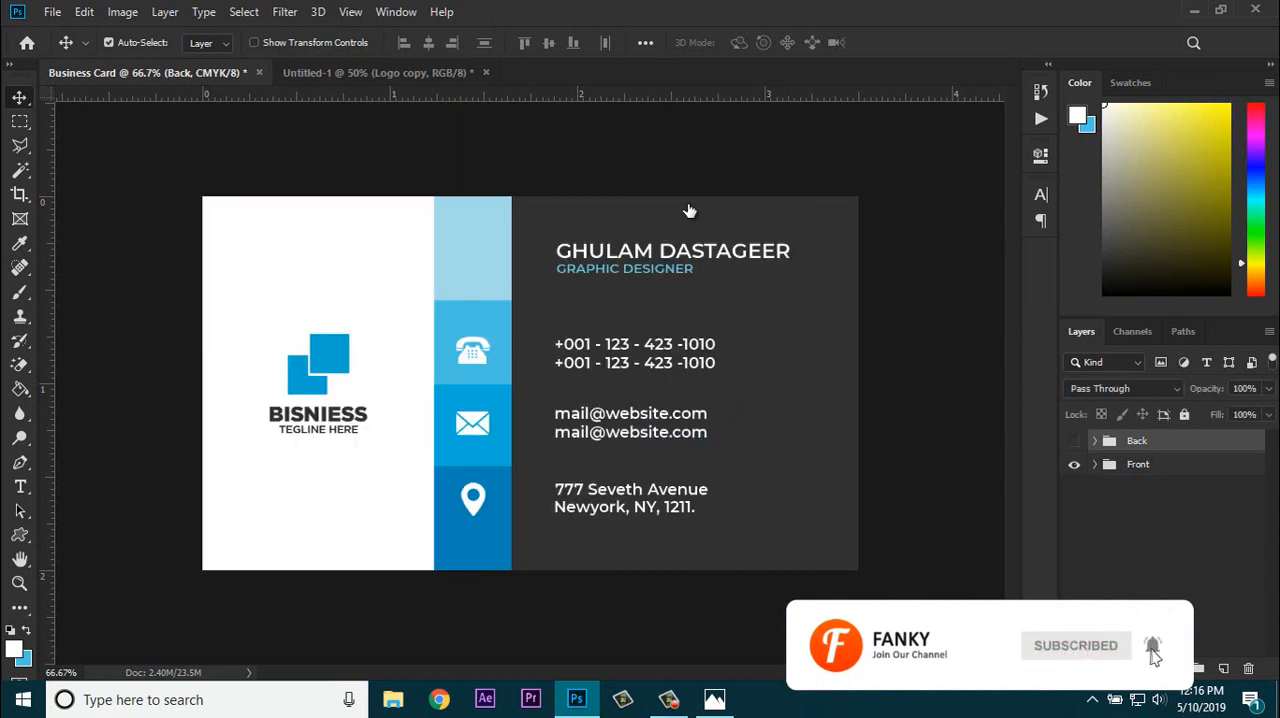
{"action": "left_click", "coordinate": [1074, 441]}
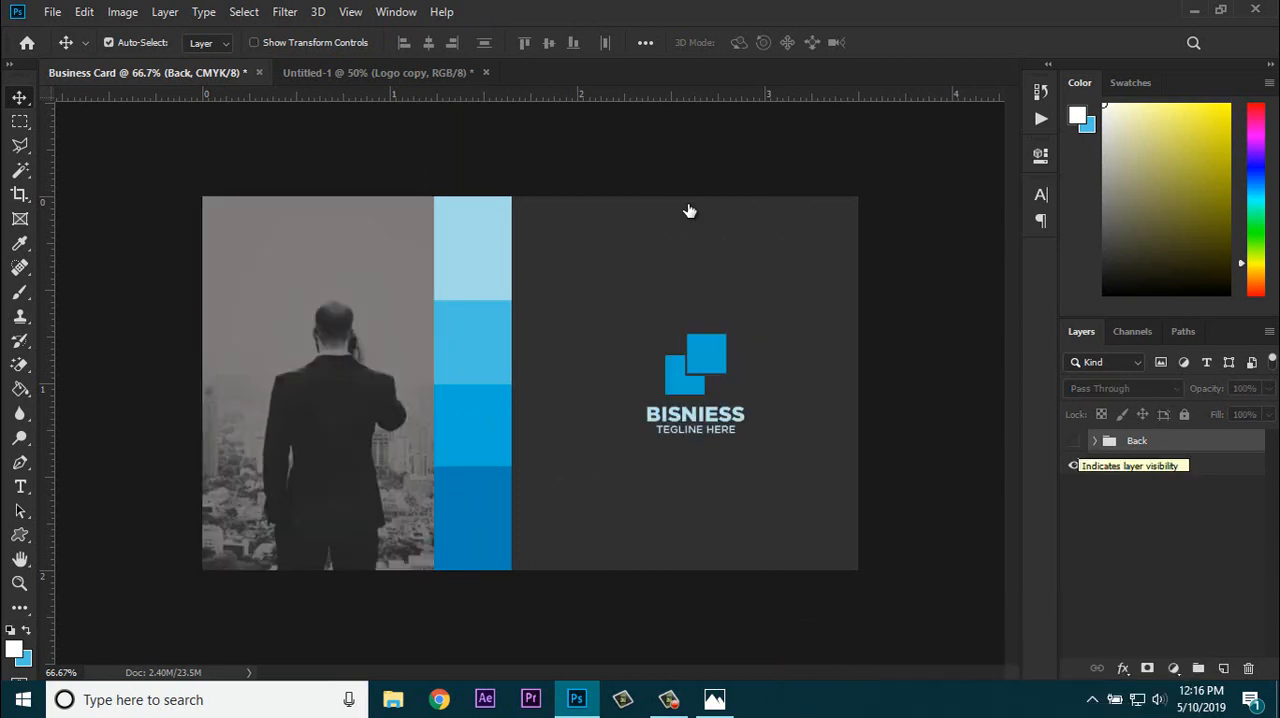